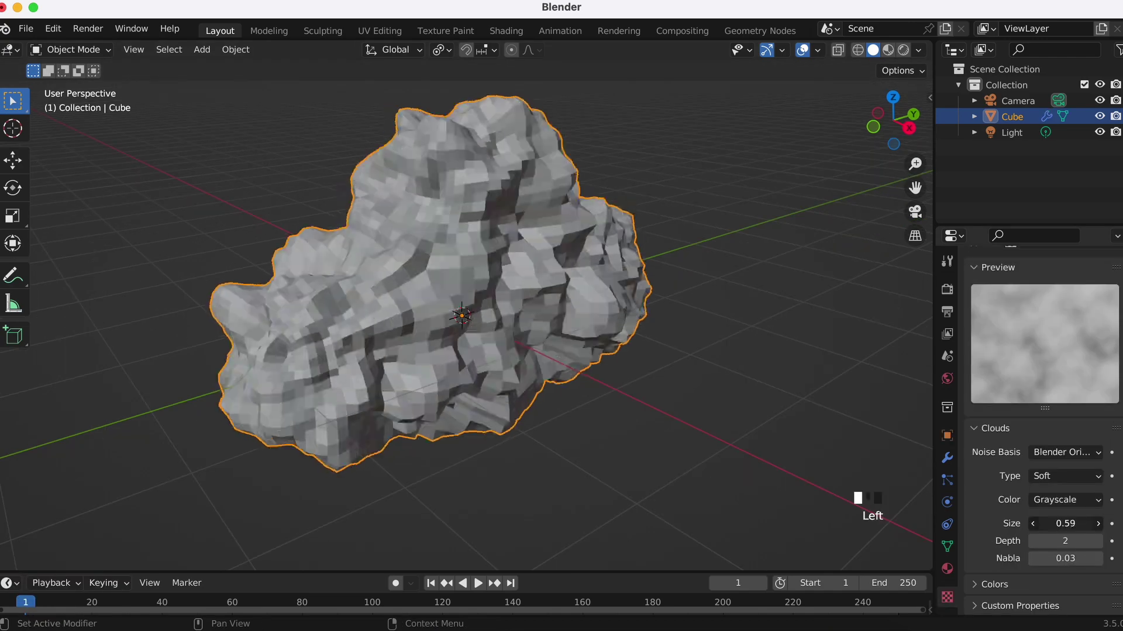
Adjust the Clouds texture size and the density of the cloud material's Principled Volume.
mouse_move(1066, 524)
mouse_down()
mouse_move(1086, 524)
mouse_move(1076, 523)
mouse_up()
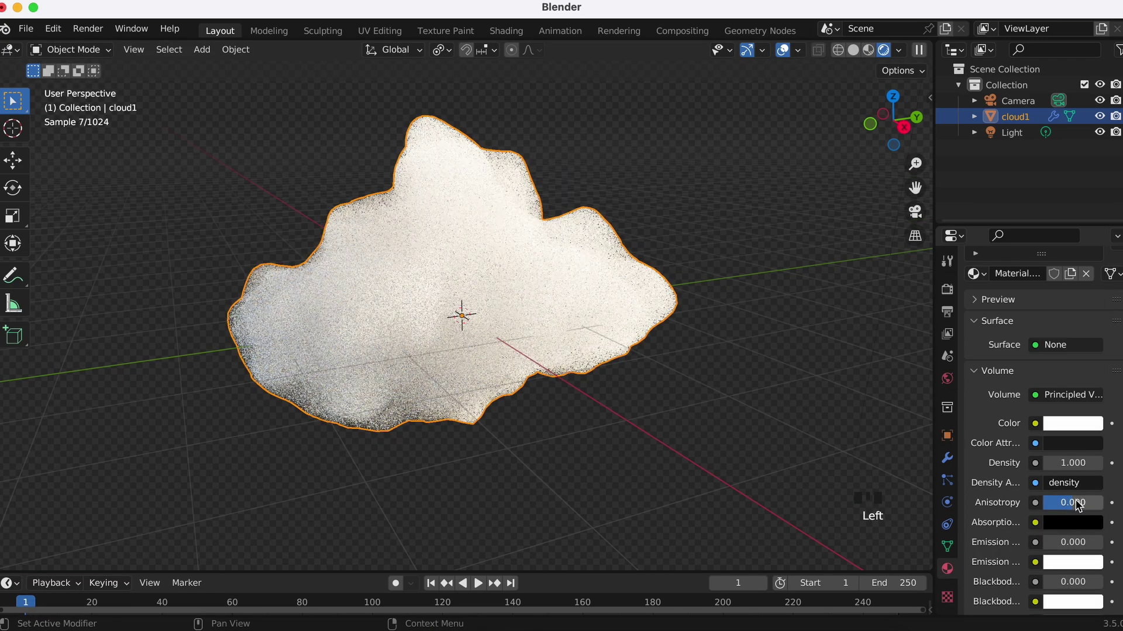
drag(1073, 463, 1092, 463)
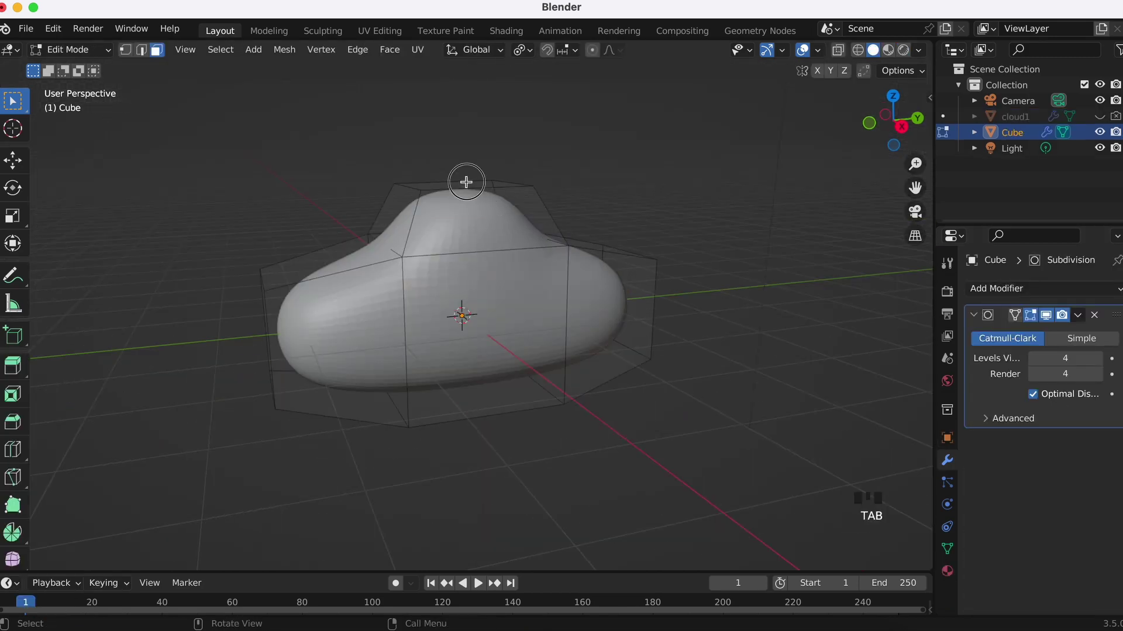
Start moving the top face of the subdivided cloud mesh along the Z axis.
click(465, 184)
key(g)
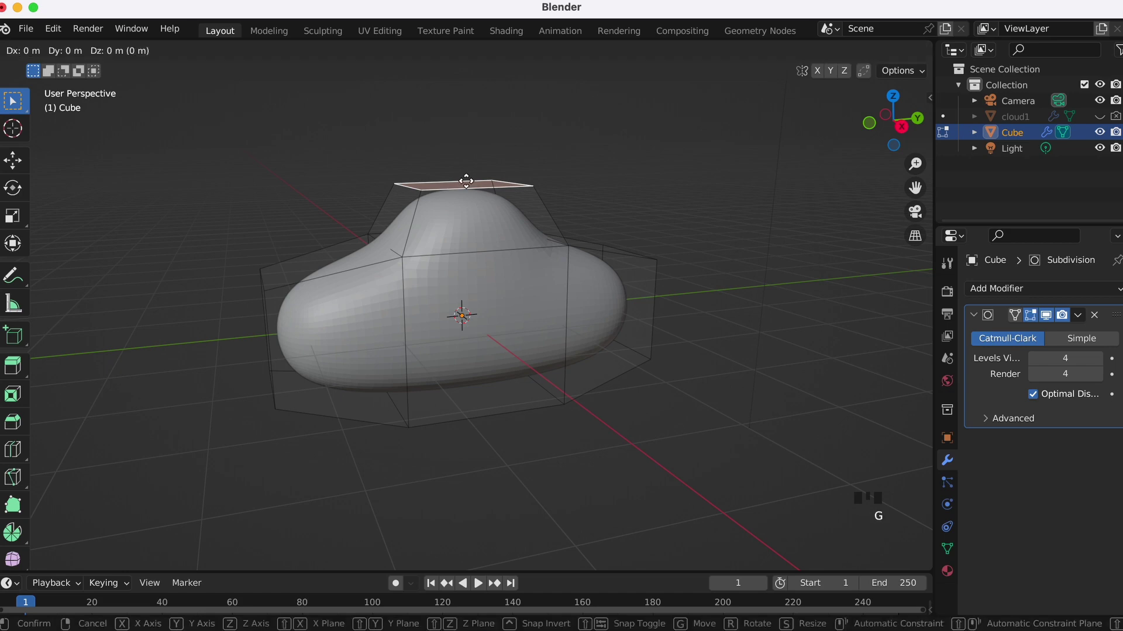
key(z)
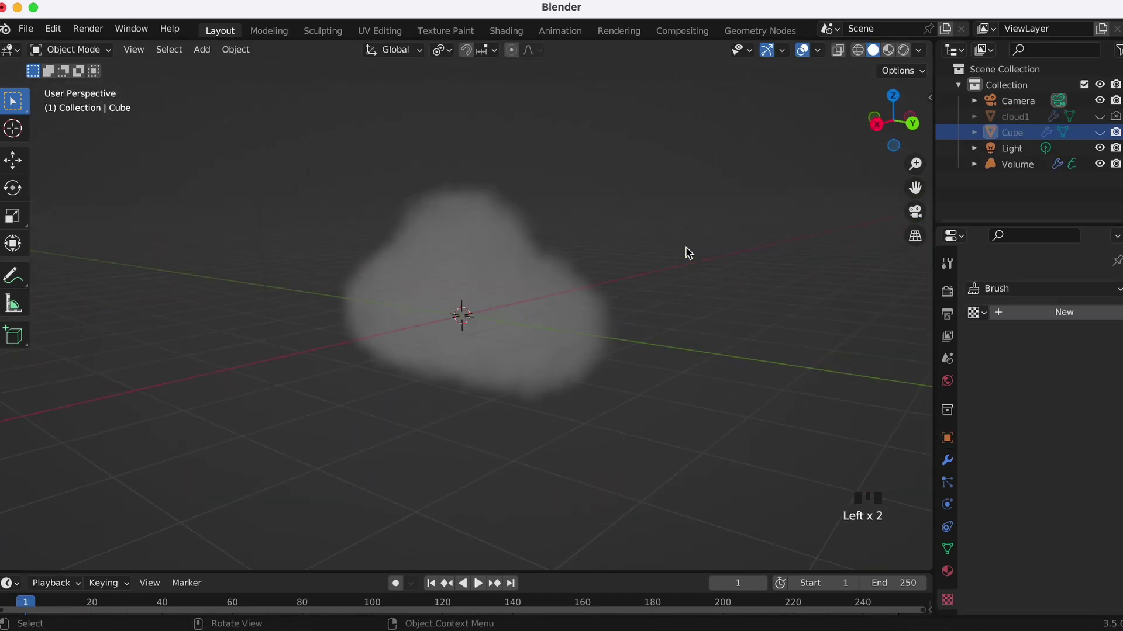
scroll(685, 248, up, 3)
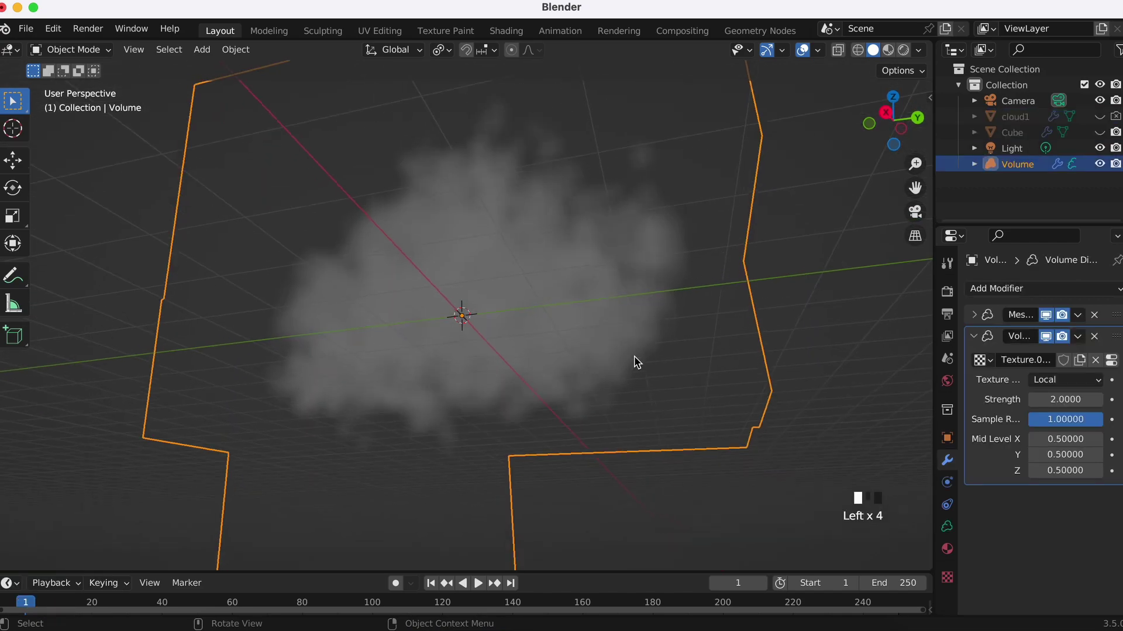
middle_drag(634, 358, 636, 362)
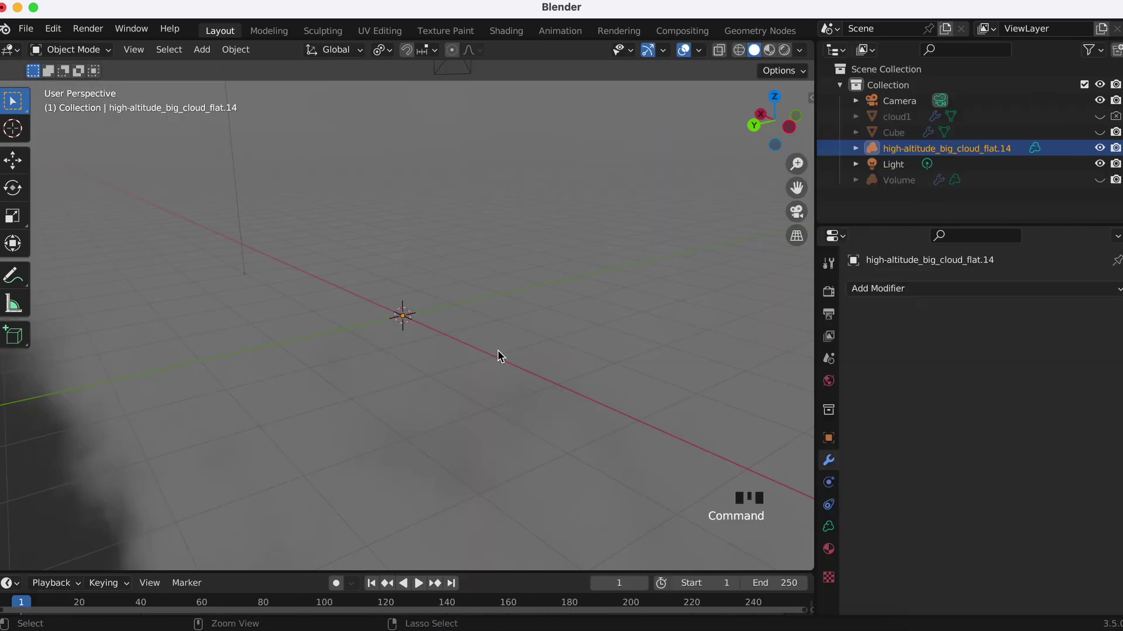
scroll(499, 354, down, 5)
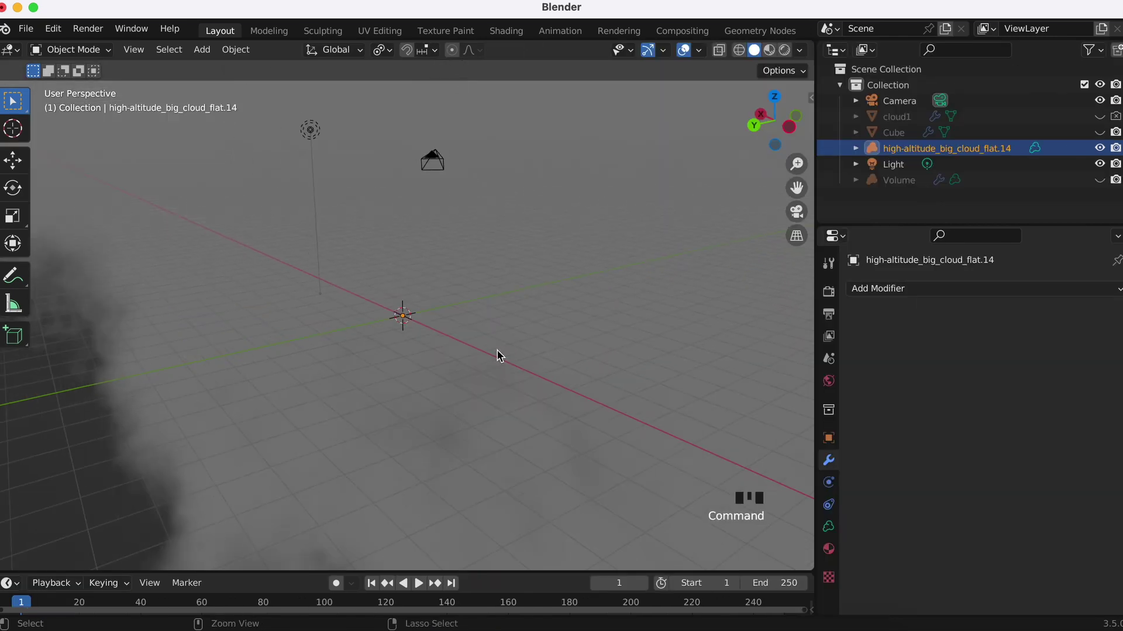
super+scroll(497, 351, down, 8)
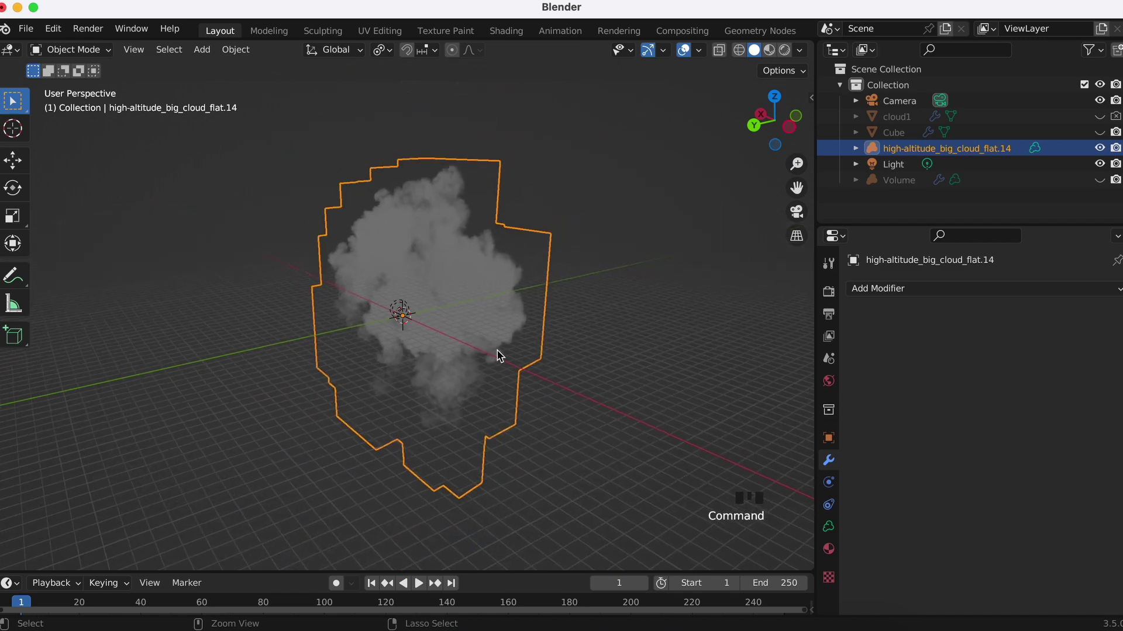
middle_drag(497, 351, 497, 350)
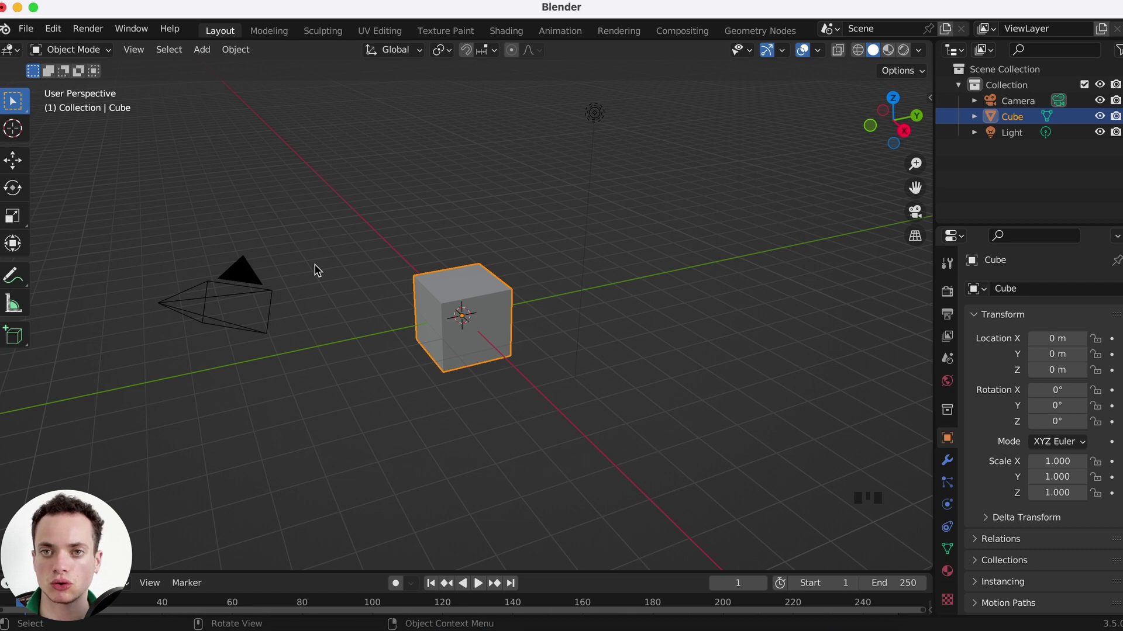
Enter Edit Mode on the default cube and switch to face selection.
super+scroll(621, 283, up, 4)
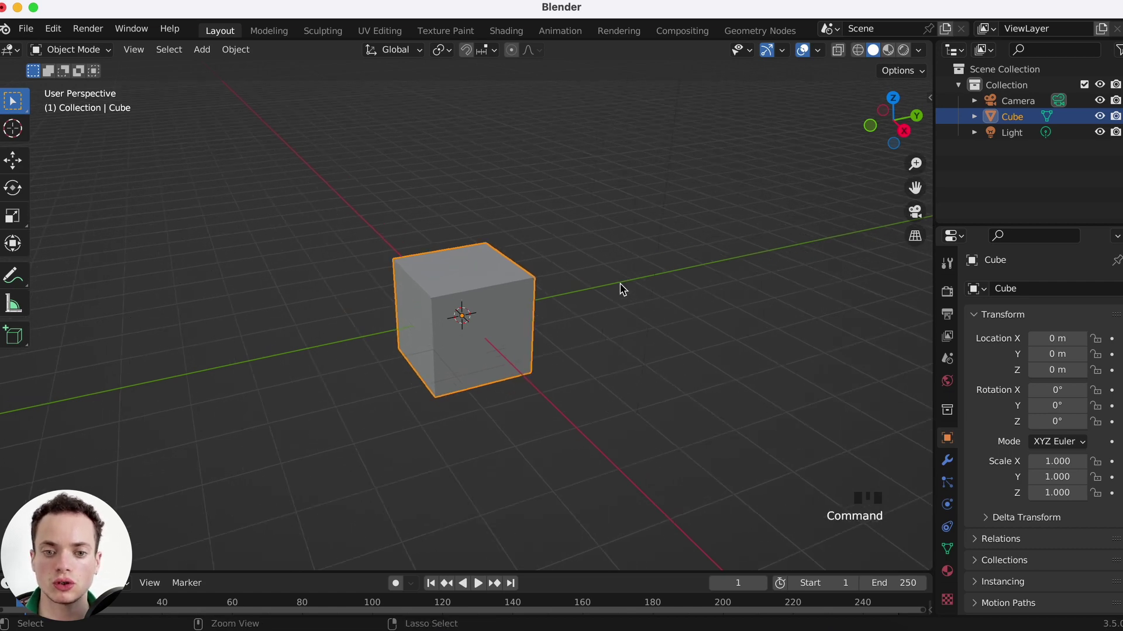
scroll(587, 287, right, 4)
scroll(565, 286, left, 4)
click(513, 271)
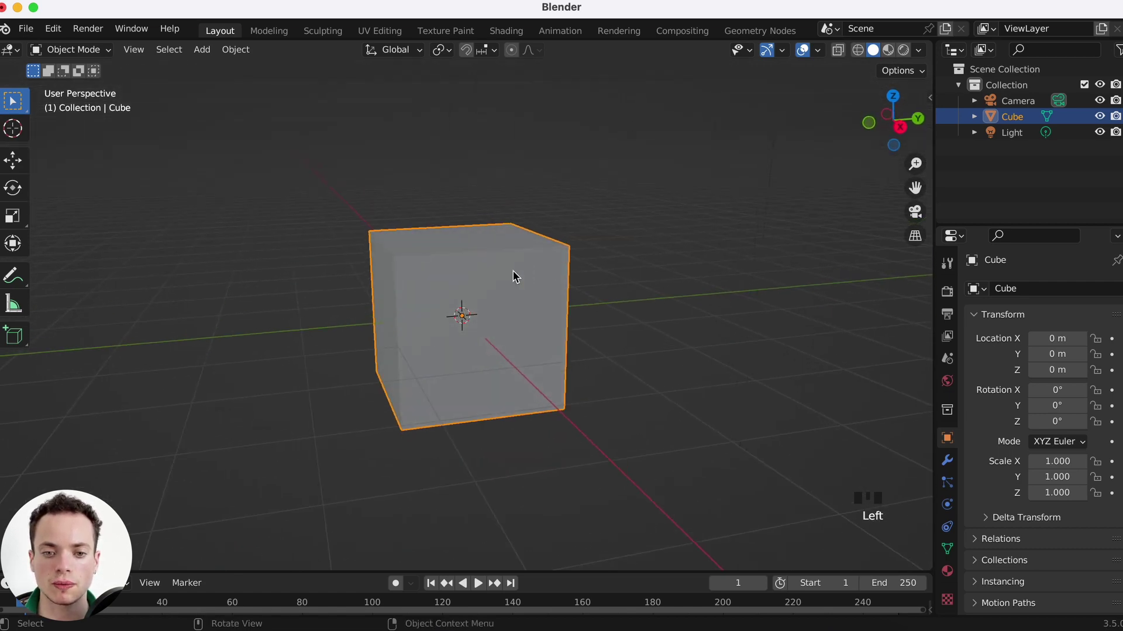
key(Tab)
scroll(511, 272, left, 3)
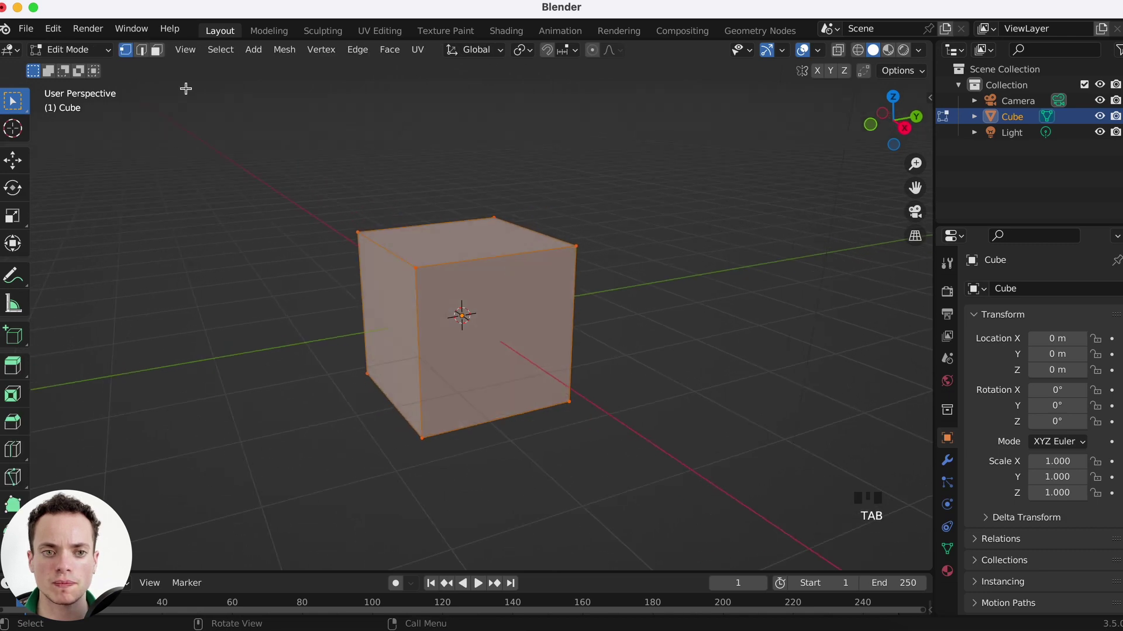
click(157, 50)
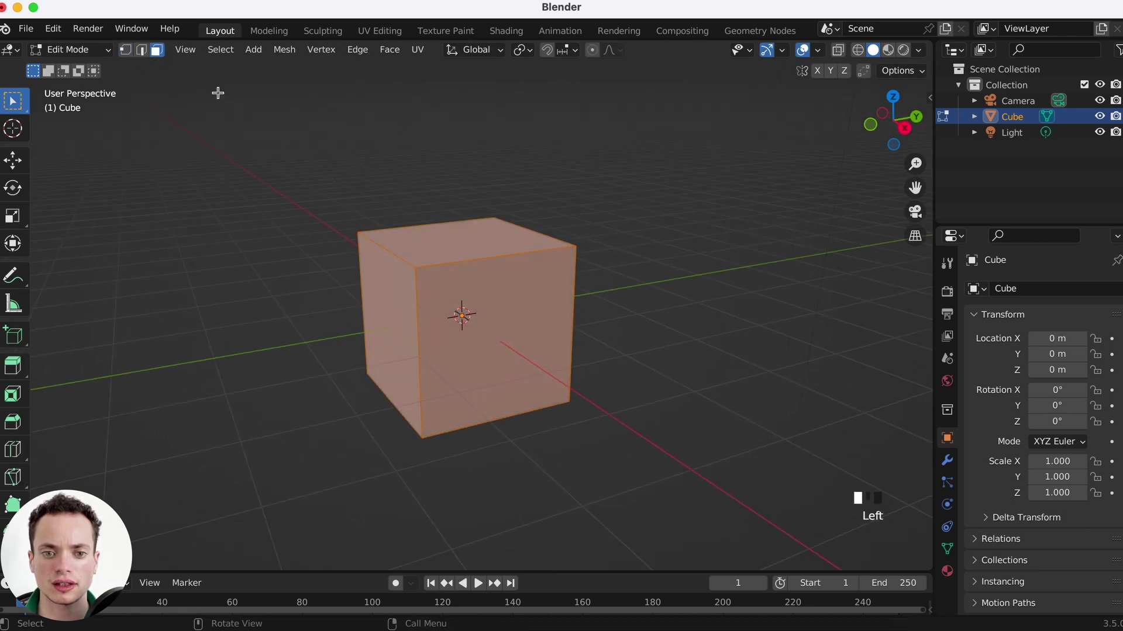
Extrude the cube's top face and its two opposite Y-side faces outward with Extrude Individual Faces.
click(389, 307)
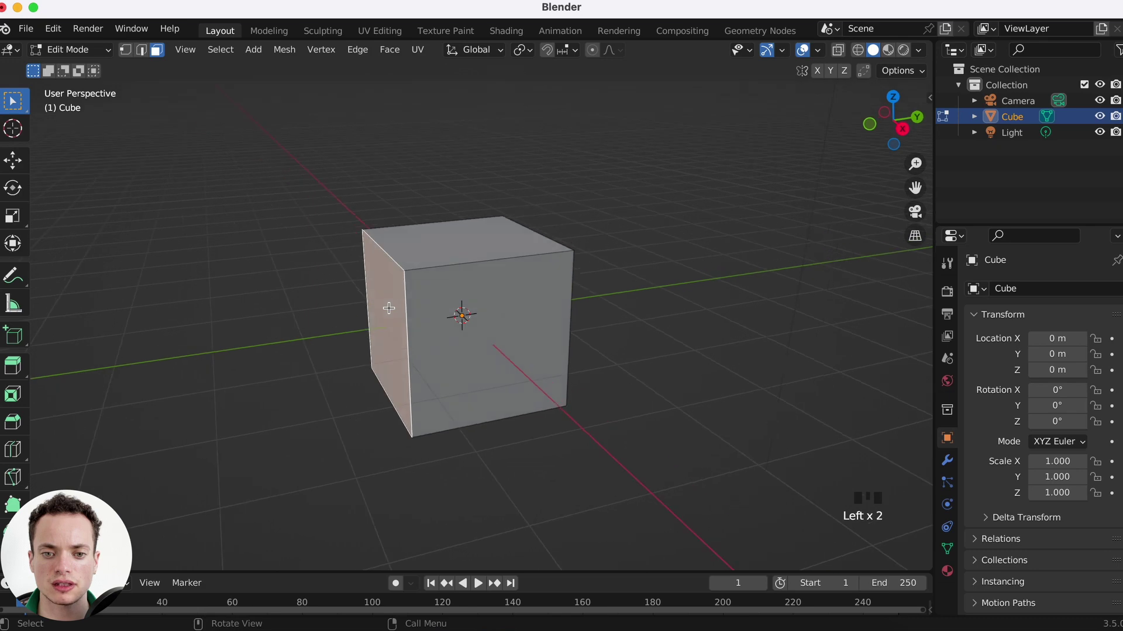
shift+click(481, 239)
scroll(481, 239, right, 5)
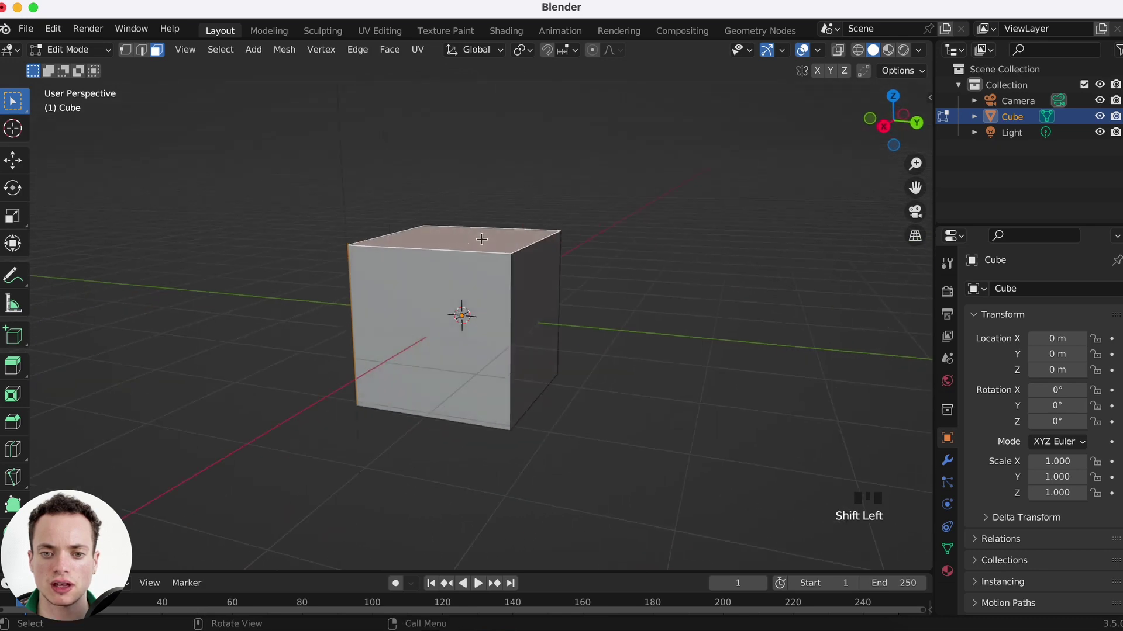
shift+click(545, 316)
scroll(545, 315, left, 5)
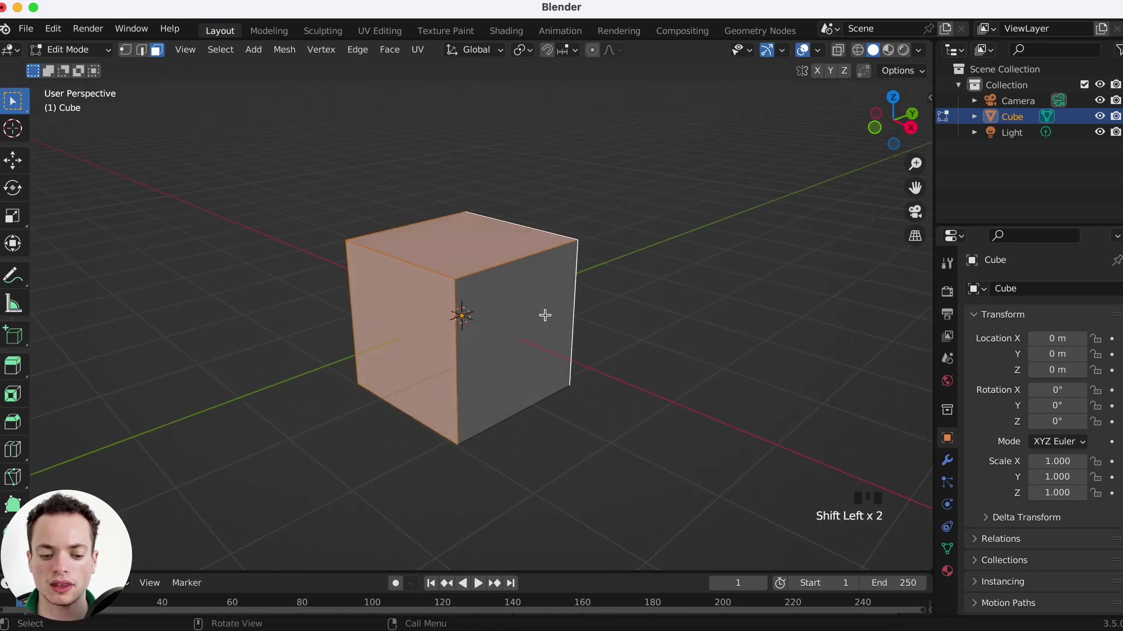
key(alt+e)
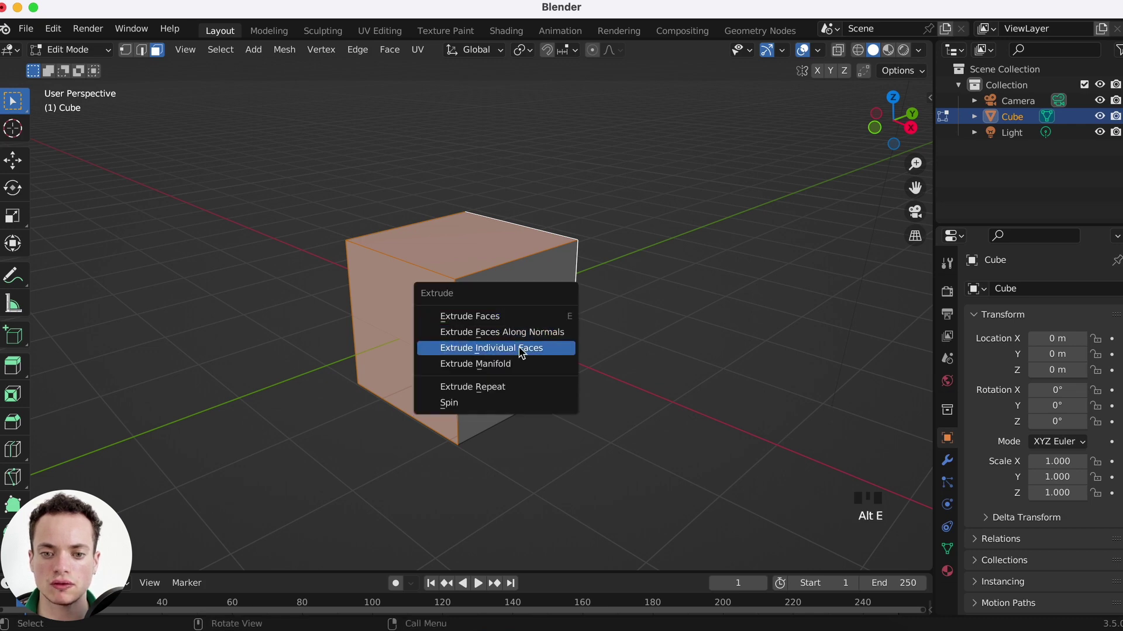
click(543, 349)
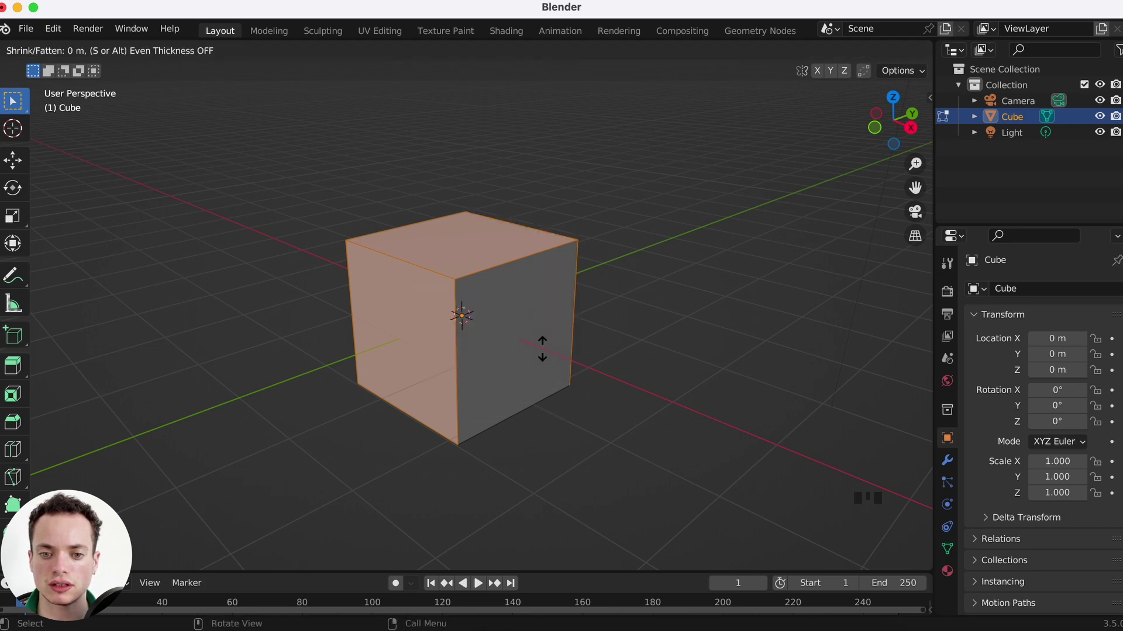
click(568, 291)
Lower only the top face of the extruded block by about 0.39 m along the Z axis.
scroll(568, 291, right, 5)
scroll(569, 291, left, 5)
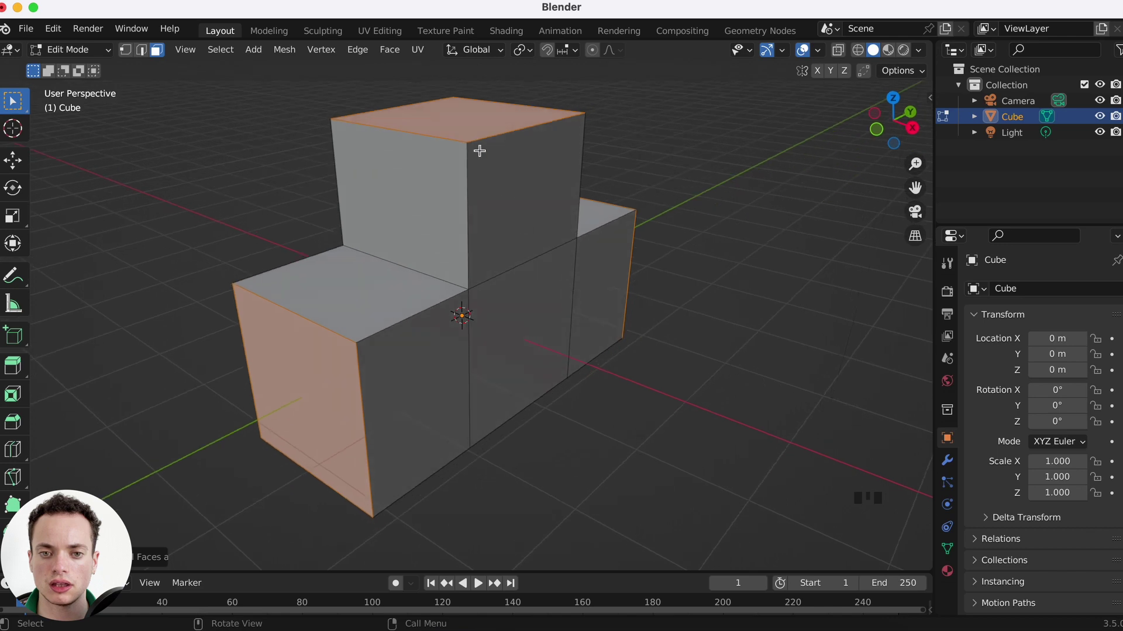
click(470, 130)
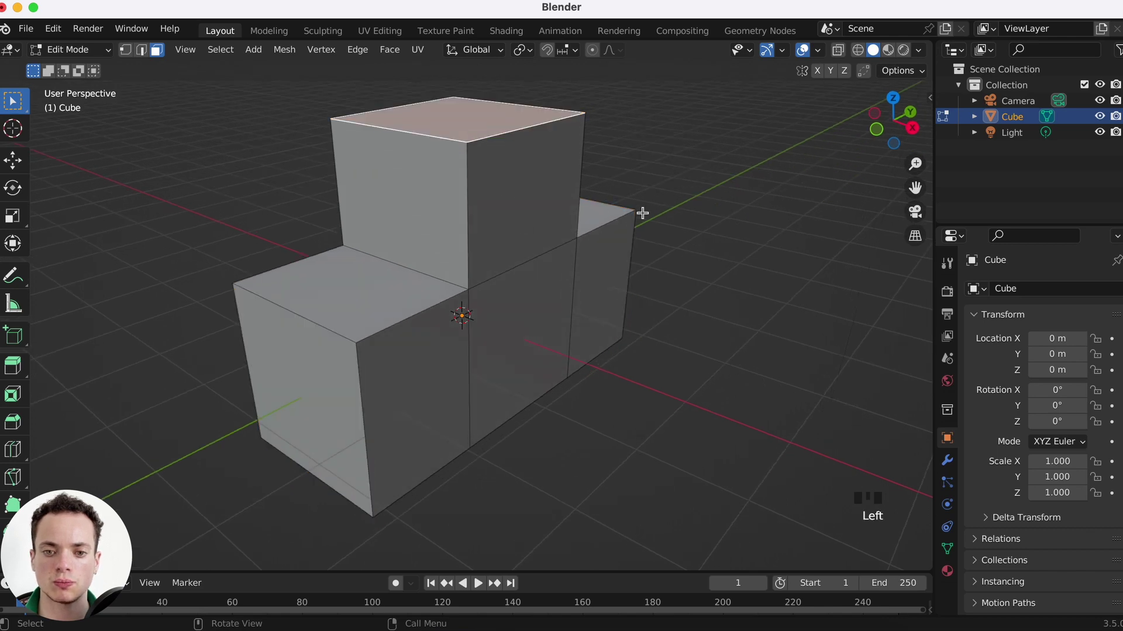
key(g)
key(z)
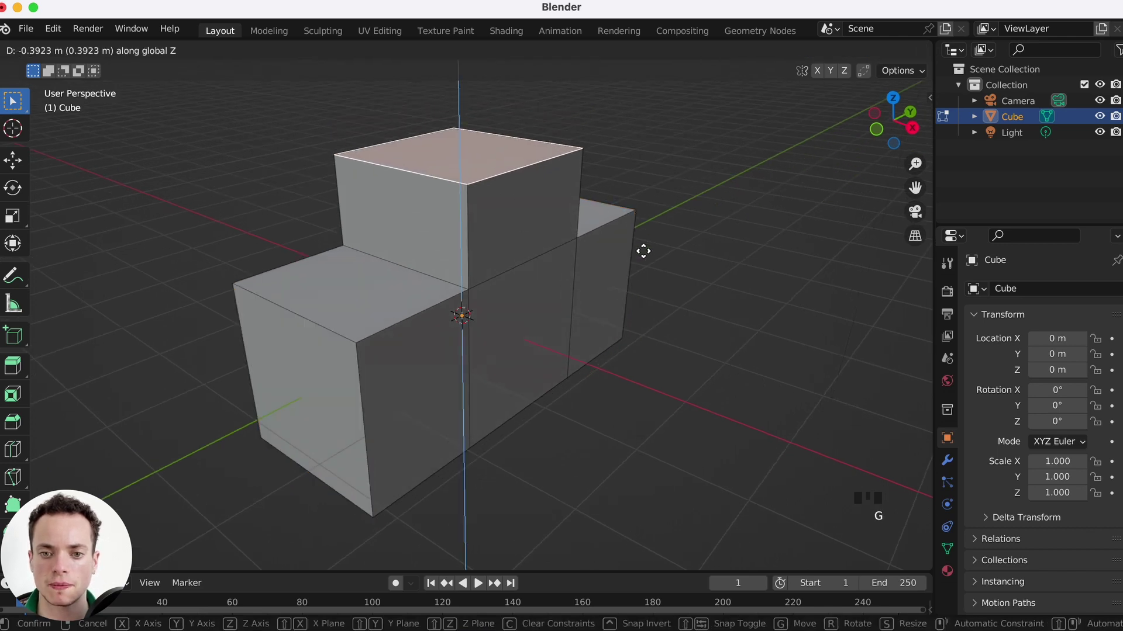
click(643, 250)
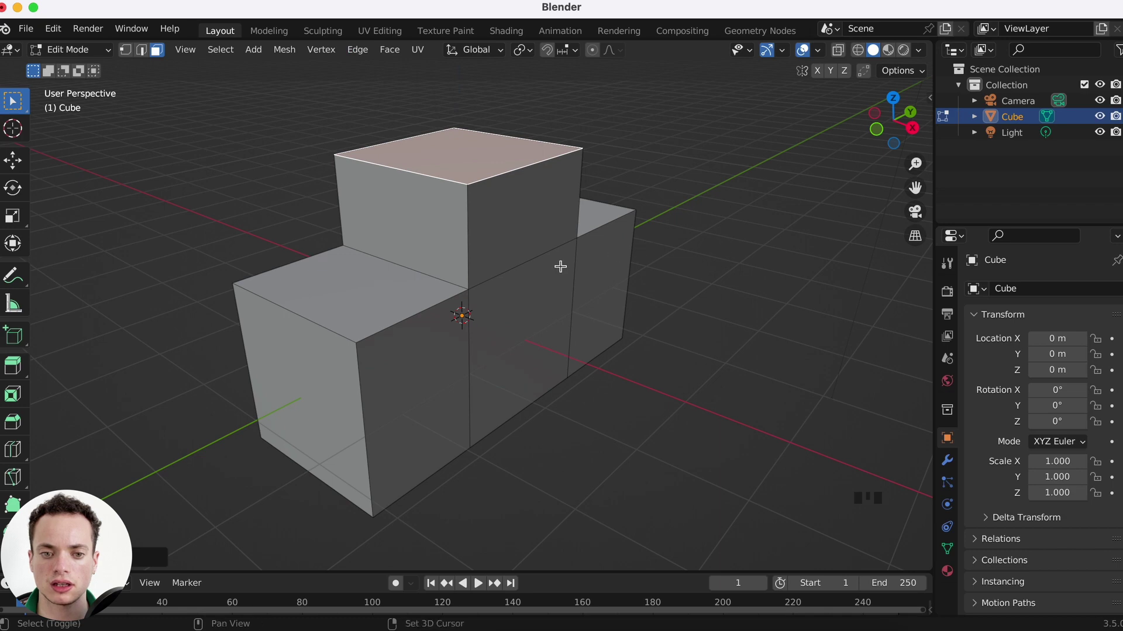
Scale down the top face and both Y-end faces together, using Individual Origins as the transform pivot point.
shift+click(321, 381)
scroll(553, 275, right, 5)
shift+click(651, 377)
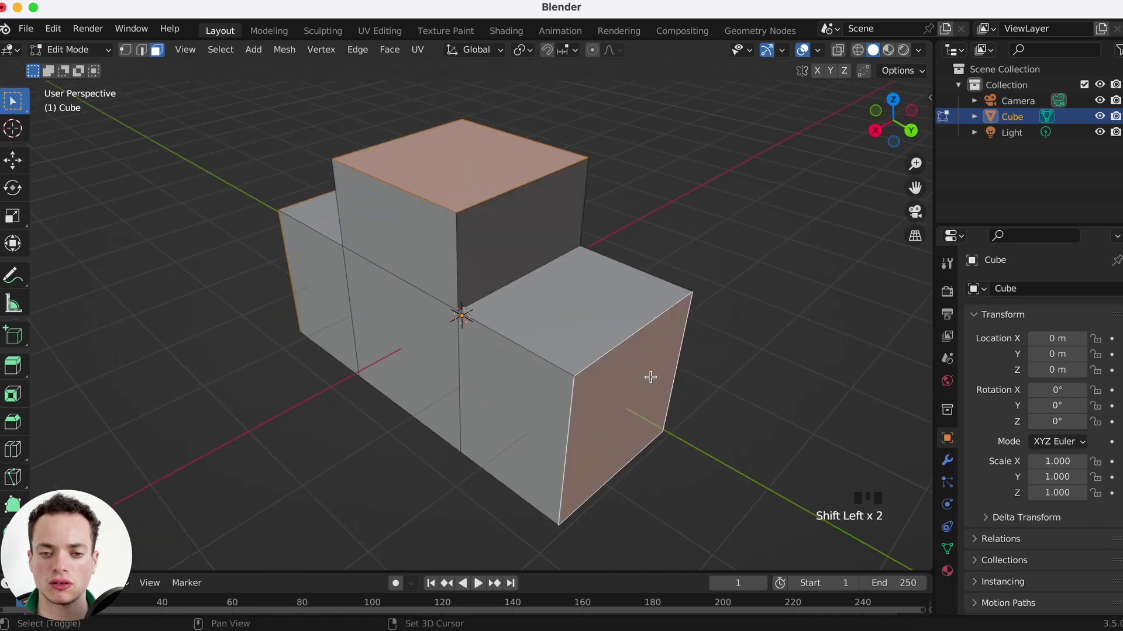
scroll(651, 377, left, 5)
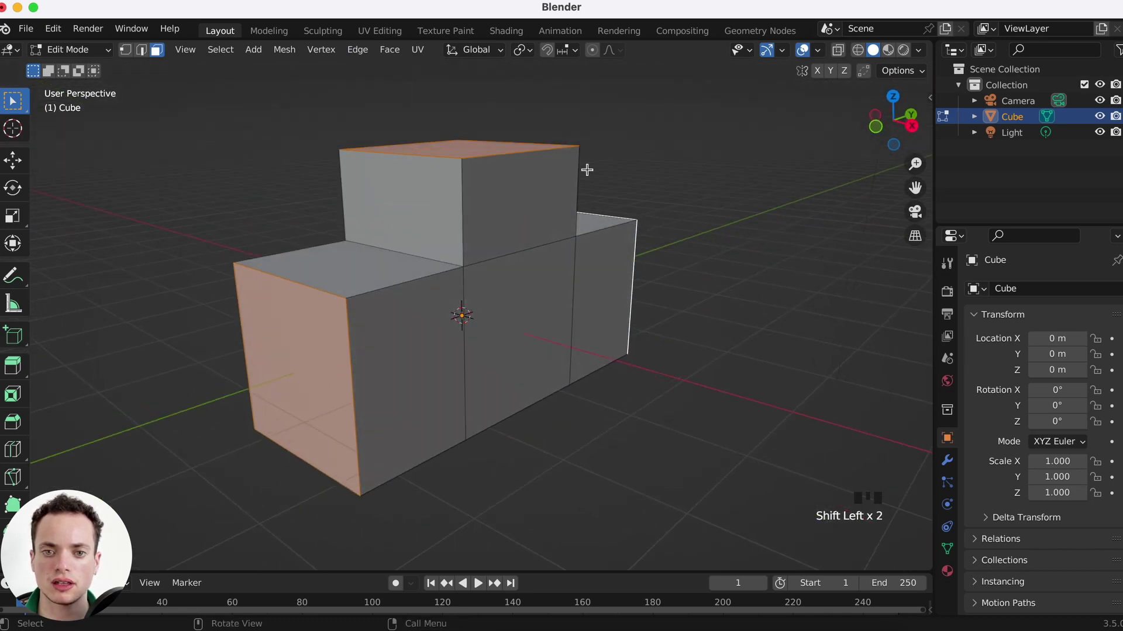
click(523, 50)
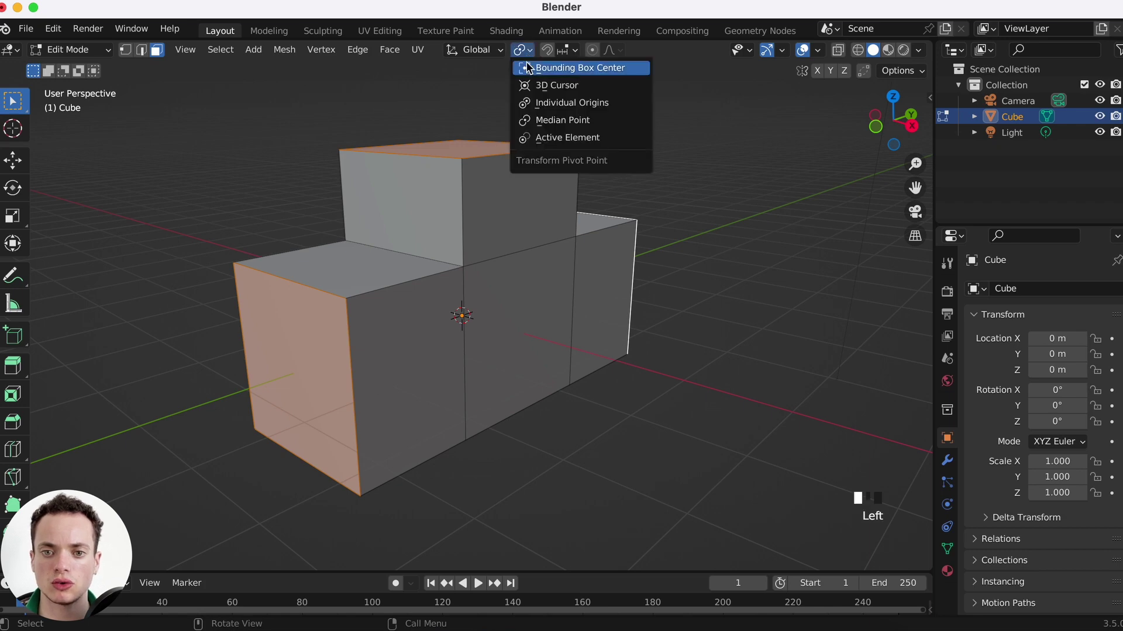
click(553, 104)
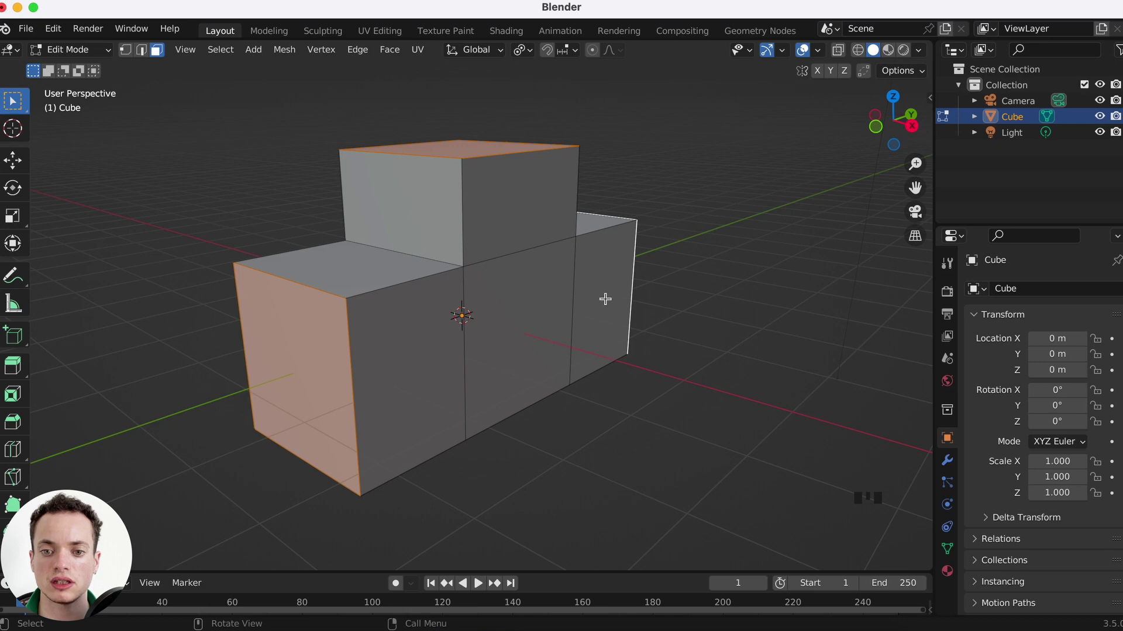
key(s)
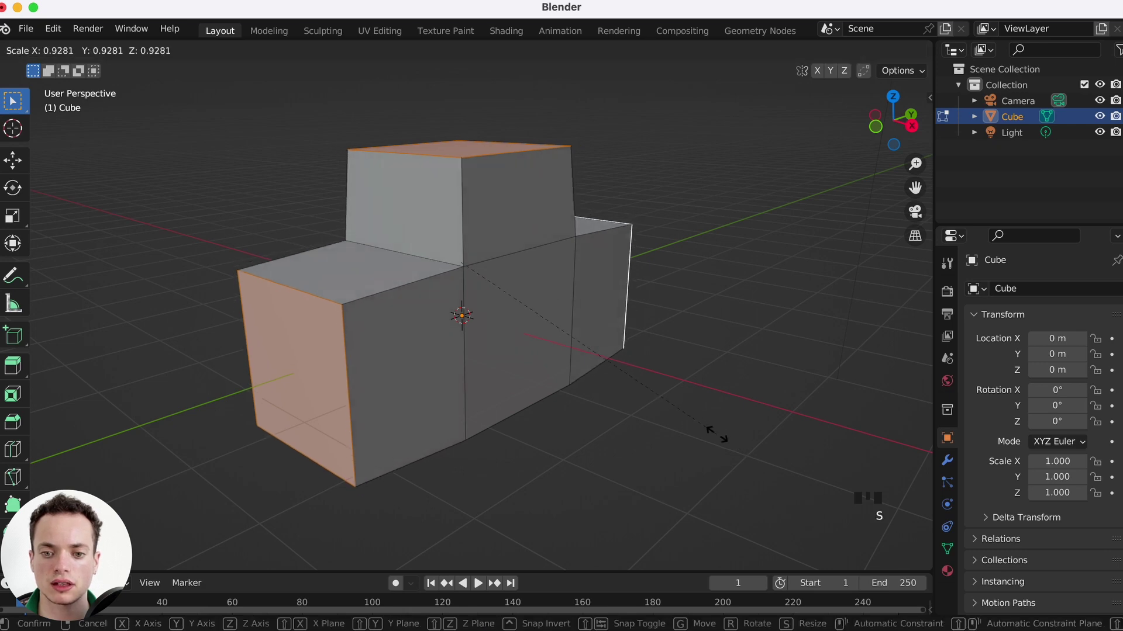
click(681, 414)
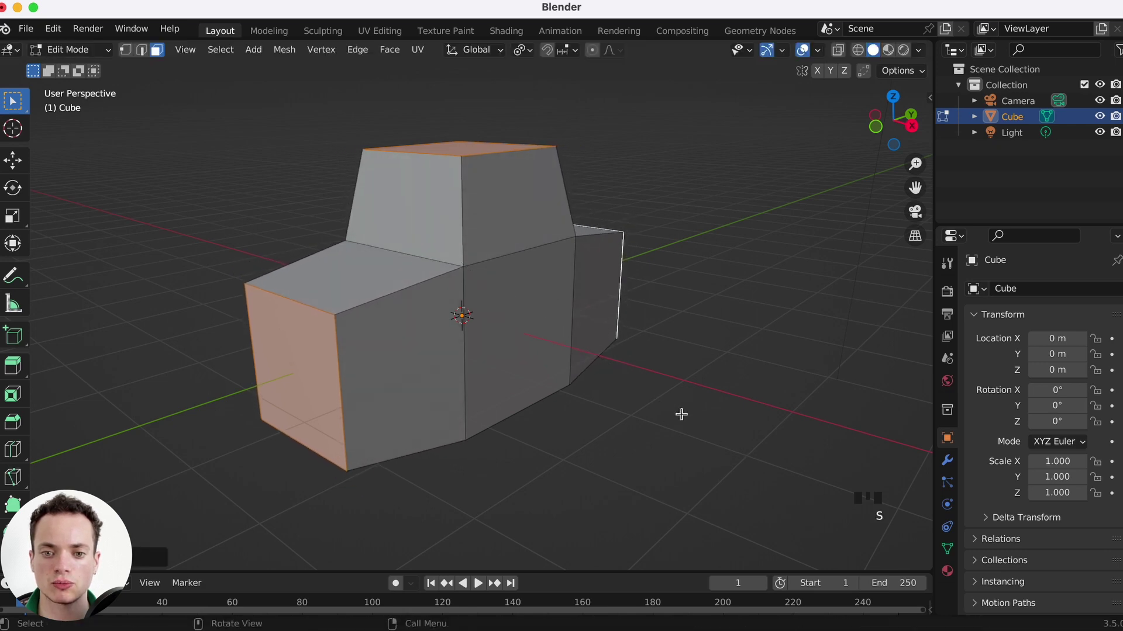
Return to Object Mode and add a Subdivision Surface modifier to the shaped cube.
middle_drag(681, 414, 682, 414)
scroll(682, 414, left, 5)
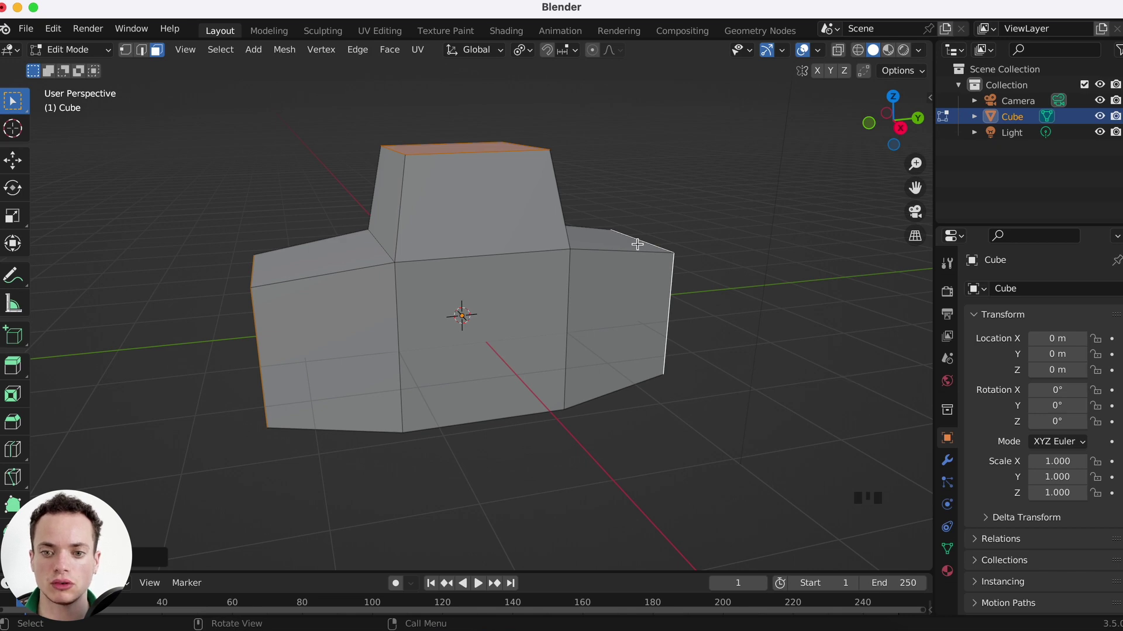
key(Tab)
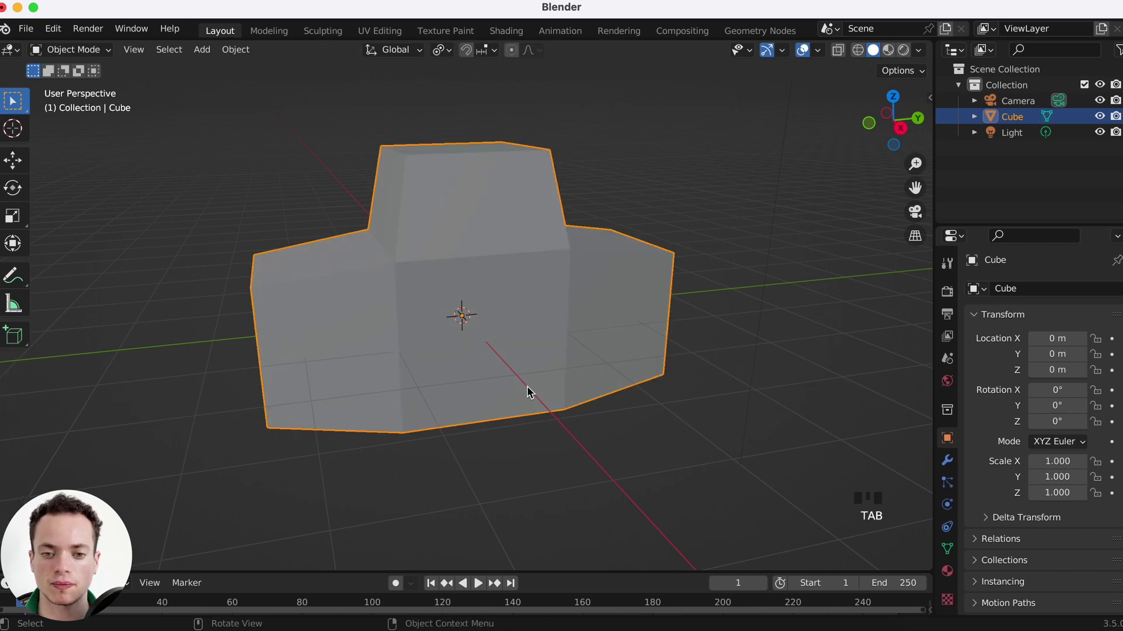
scroll(527, 390, left, 5)
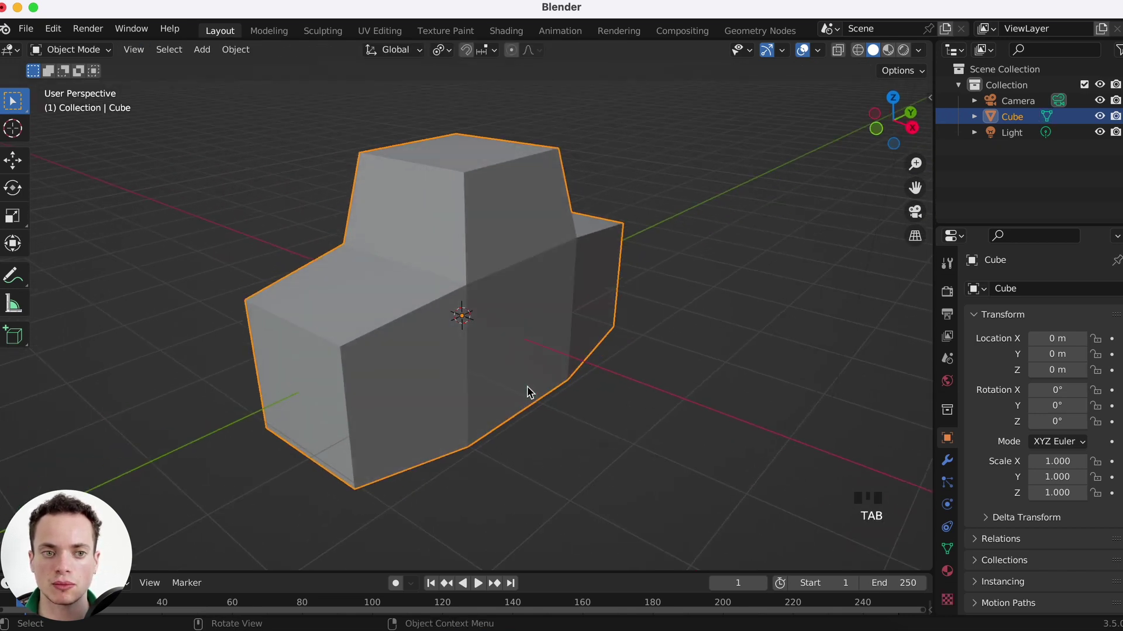
click(948, 461)
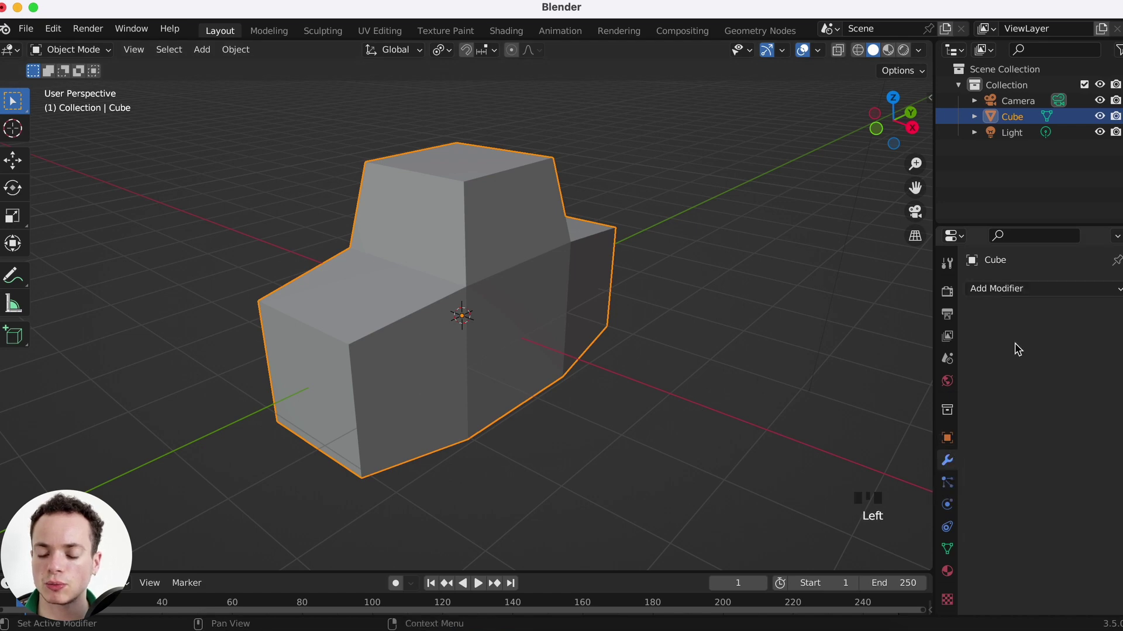
click(1020, 292)
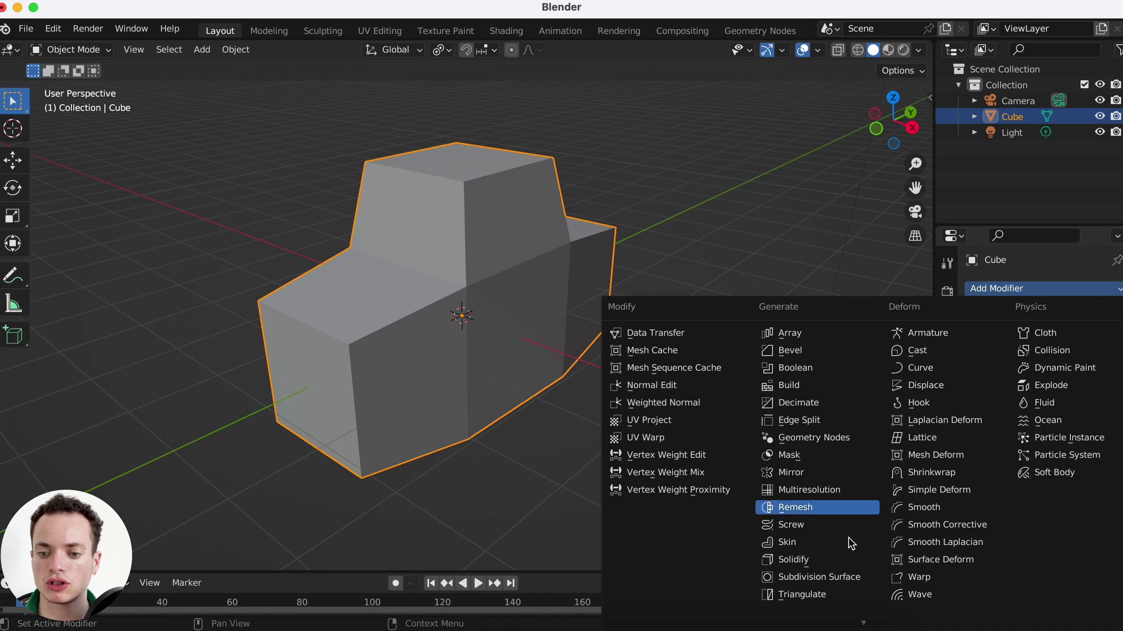
click(860, 579)
middle_drag(760, 419, 567, 240)
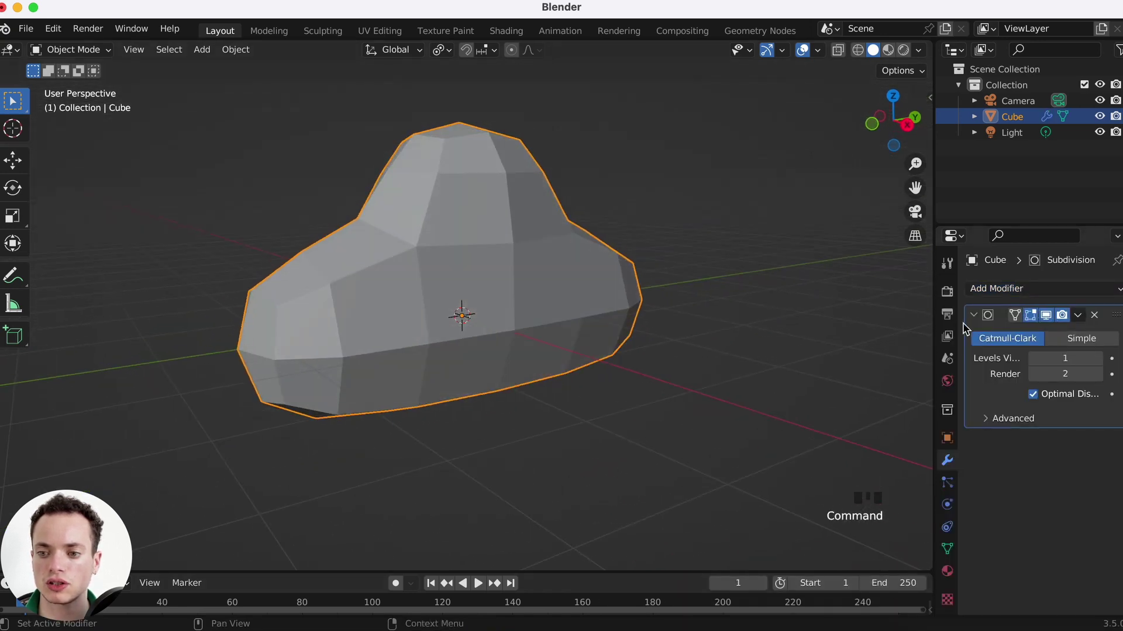
Set the Subdivision modifier's viewport levels to 4.
click(1097, 358)
click(1098, 358)
click(1097, 358)
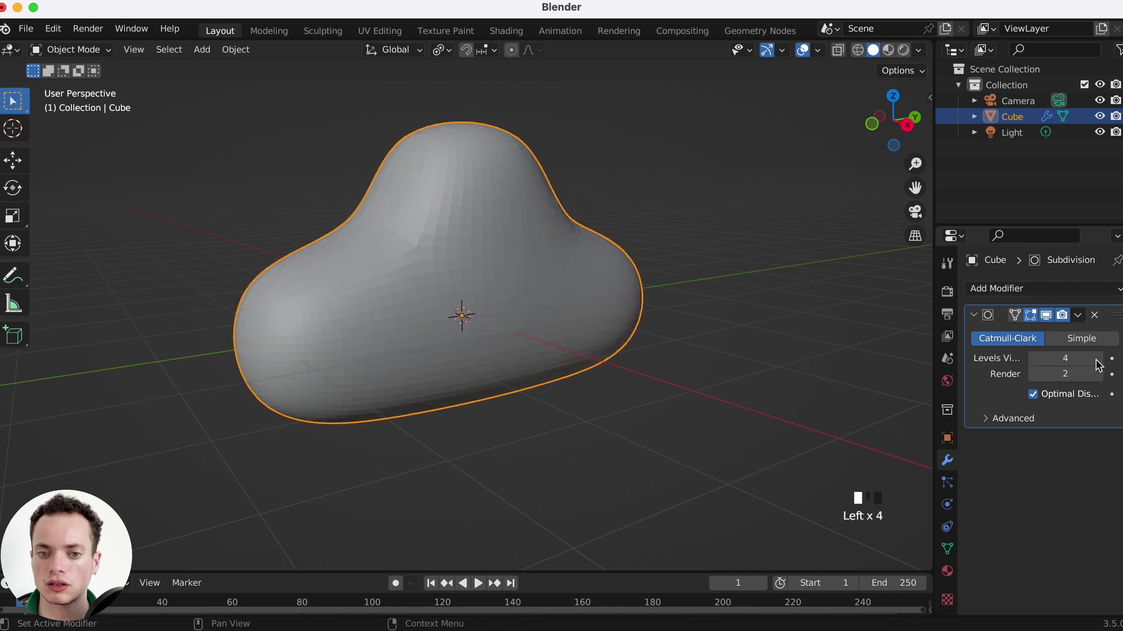
Set the Subdivision modifier's render levels to 4 and add a Displace modifier to the cube.
click(1098, 374)
click(1097, 374)
middle_drag(695, 263, 692, 266)
click(994, 289)
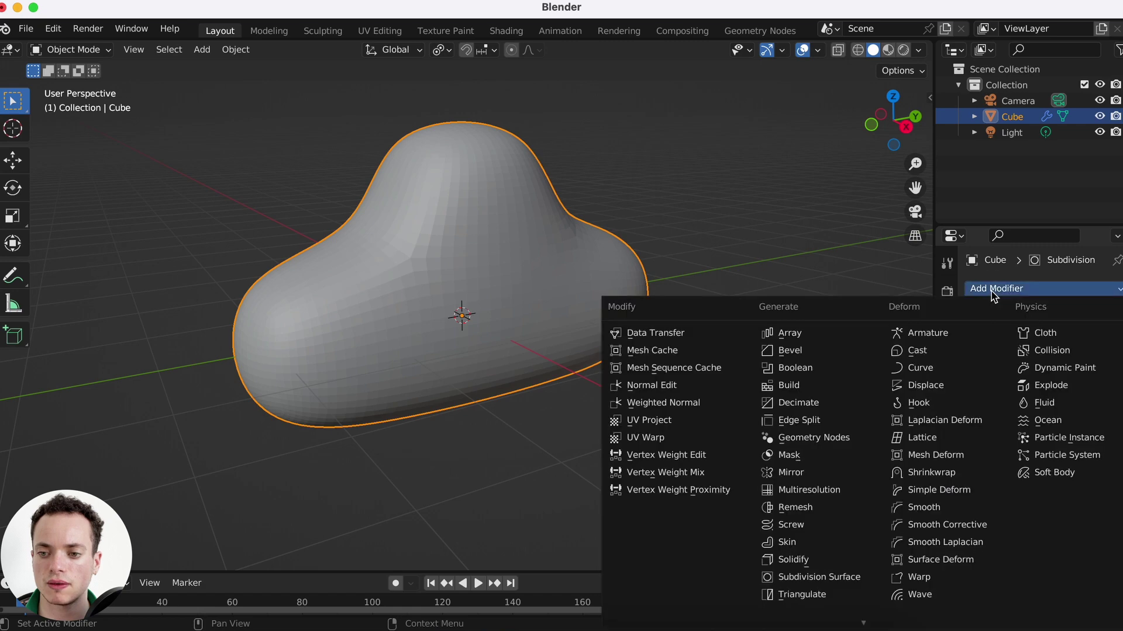
click(929, 388)
super+scroll(665, 393, down, 3)
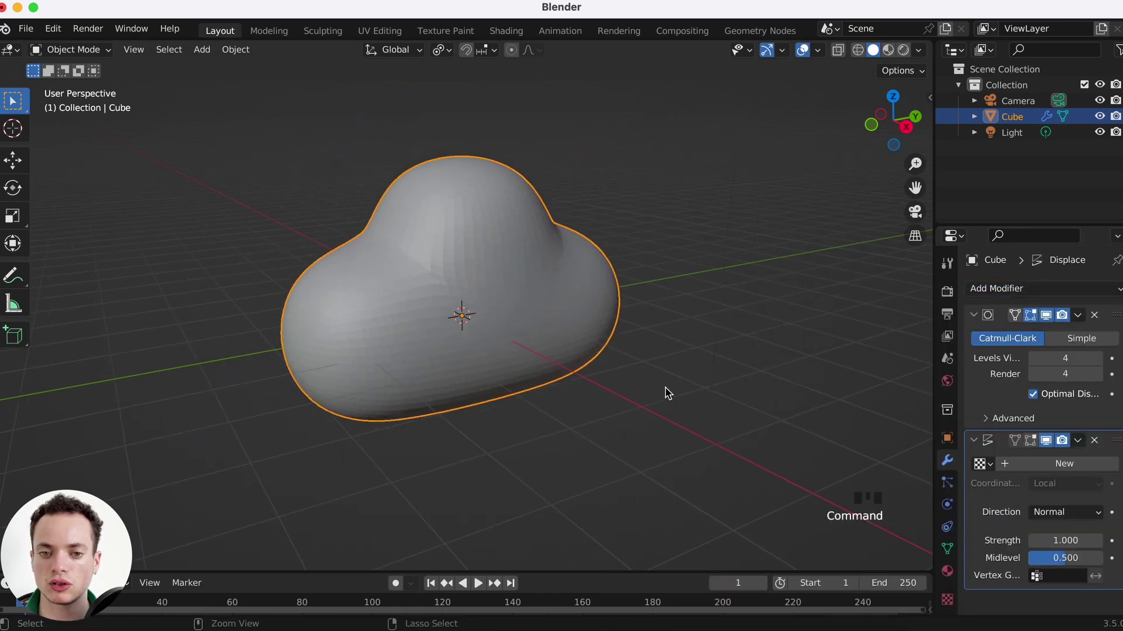
super+scroll(665, 393, up, 3)
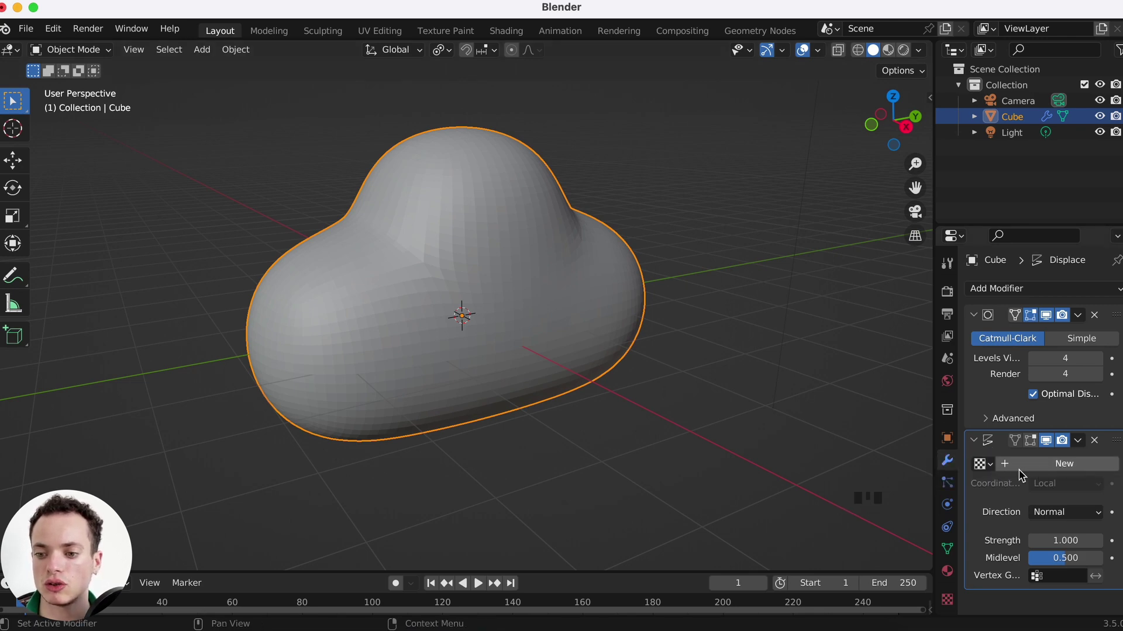
Create a new texture for the Displace modifier and set its type to Clouds.
click(1064, 464)
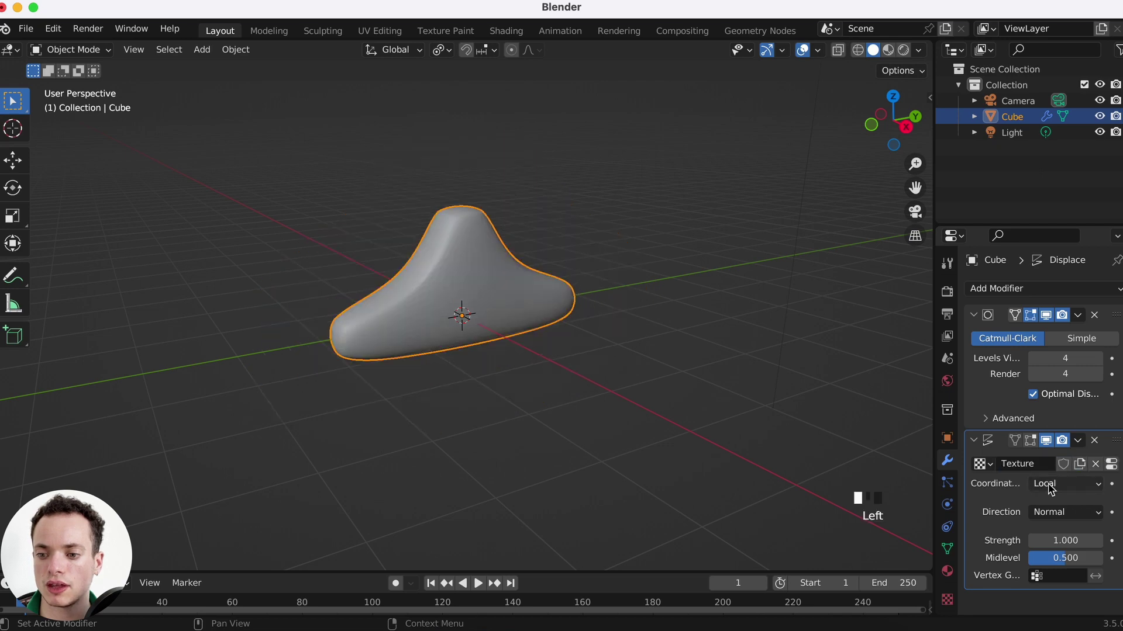
click(1111, 466)
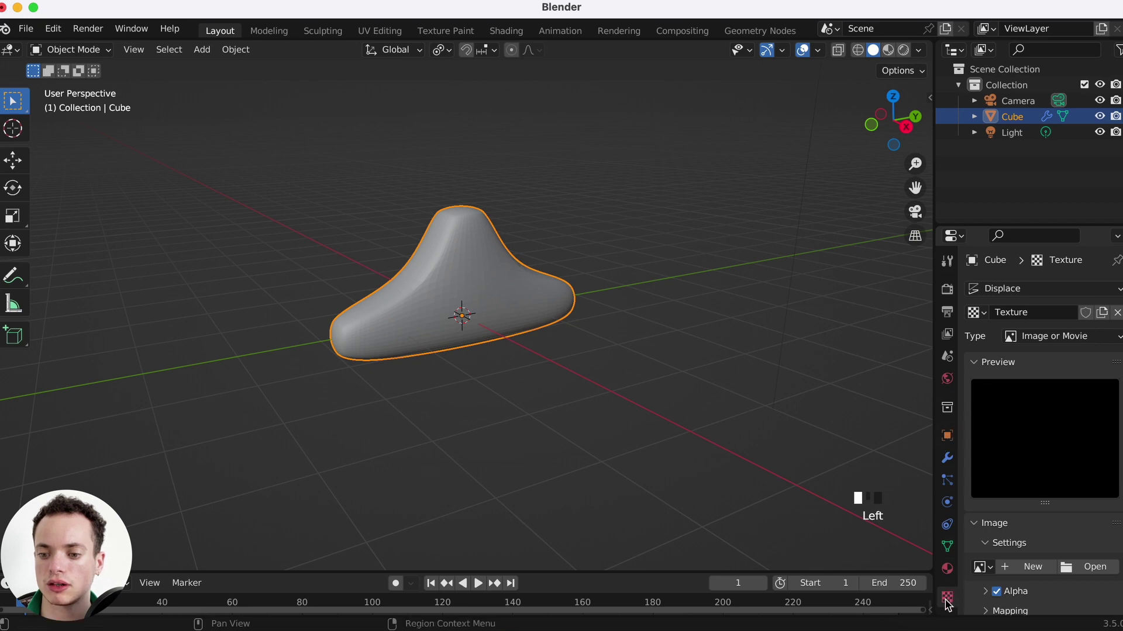
scroll(1060, 499, down, 2)
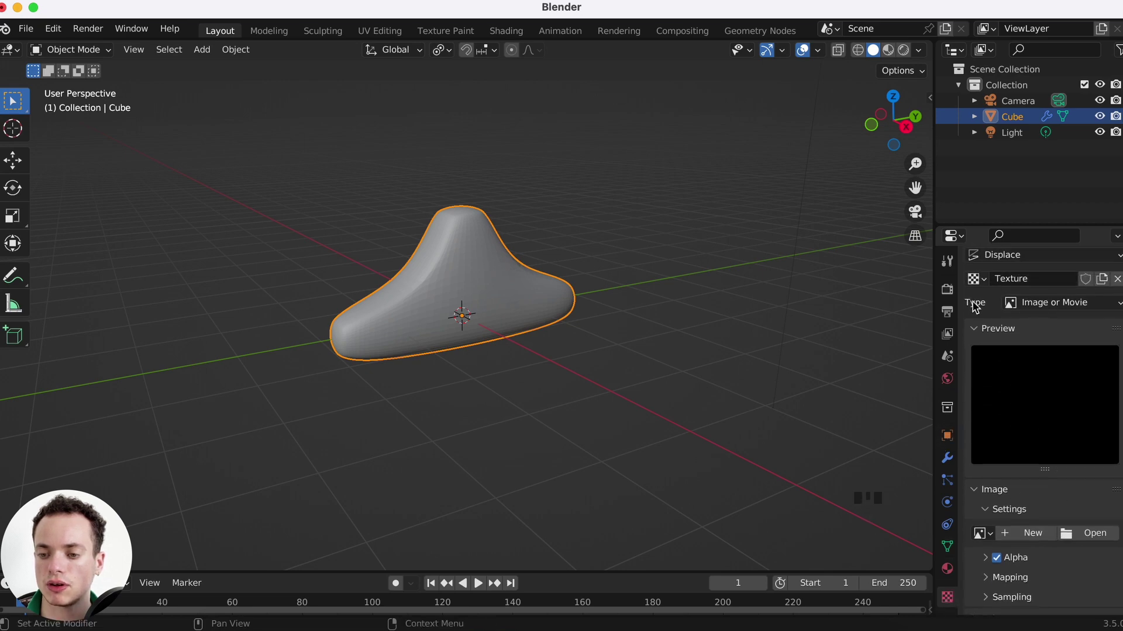
click(1040, 308)
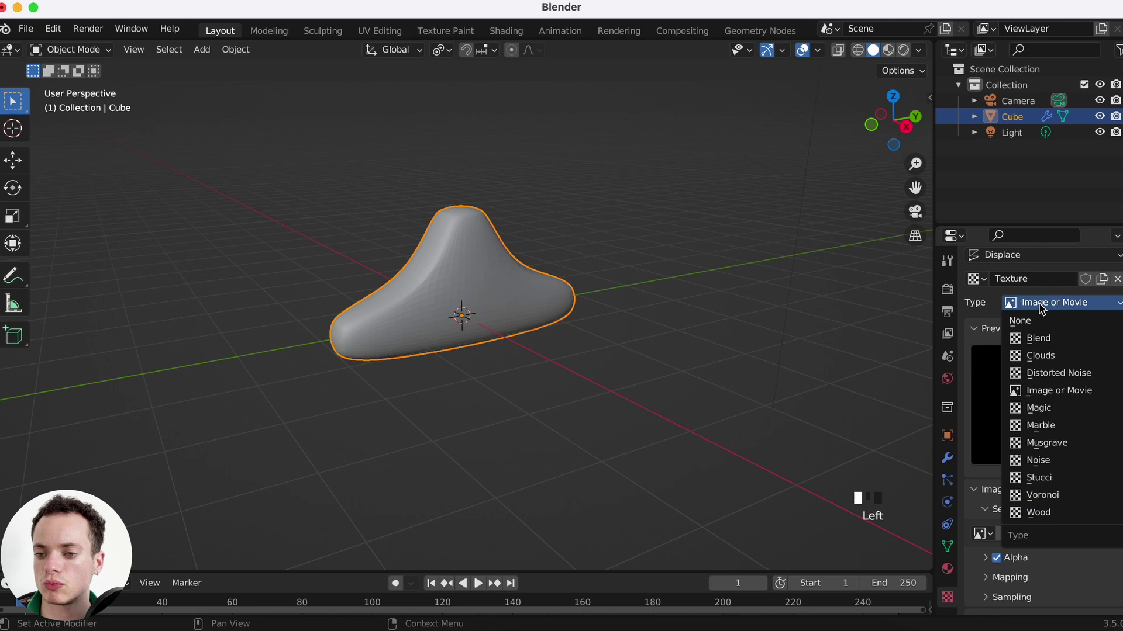
click(1049, 357)
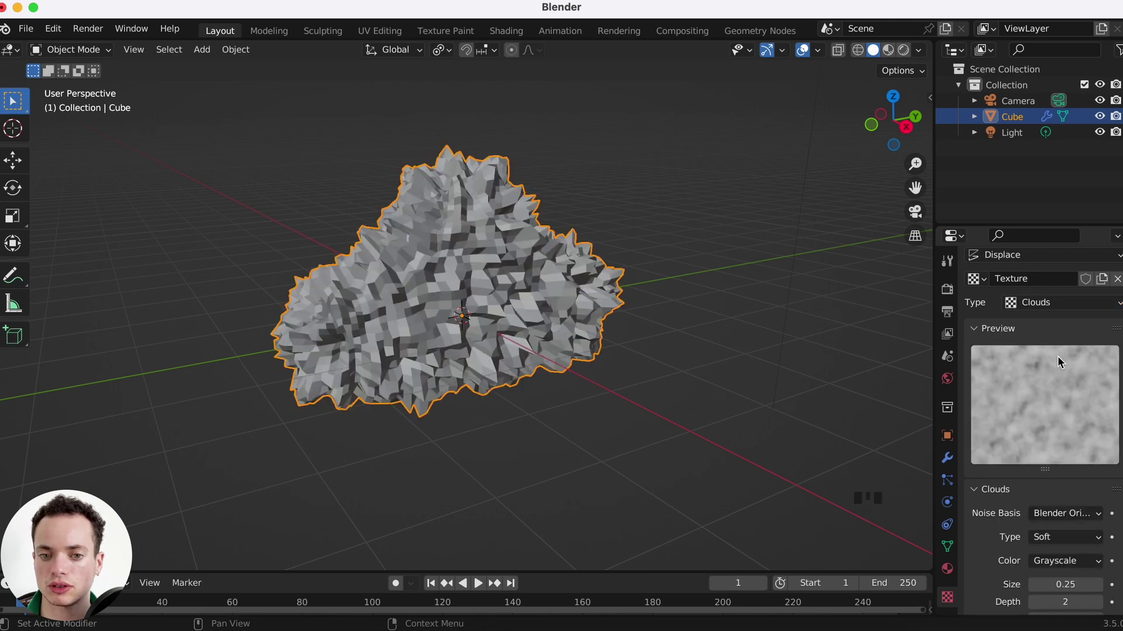
Set the Clouds texture's size to 0.79 and its depth to 1.
scroll(556, 277, up, 5)
super+scroll(556, 277, up, 3)
super+scroll(555, 277, down, 5)
scroll(555, 278, down, 5)
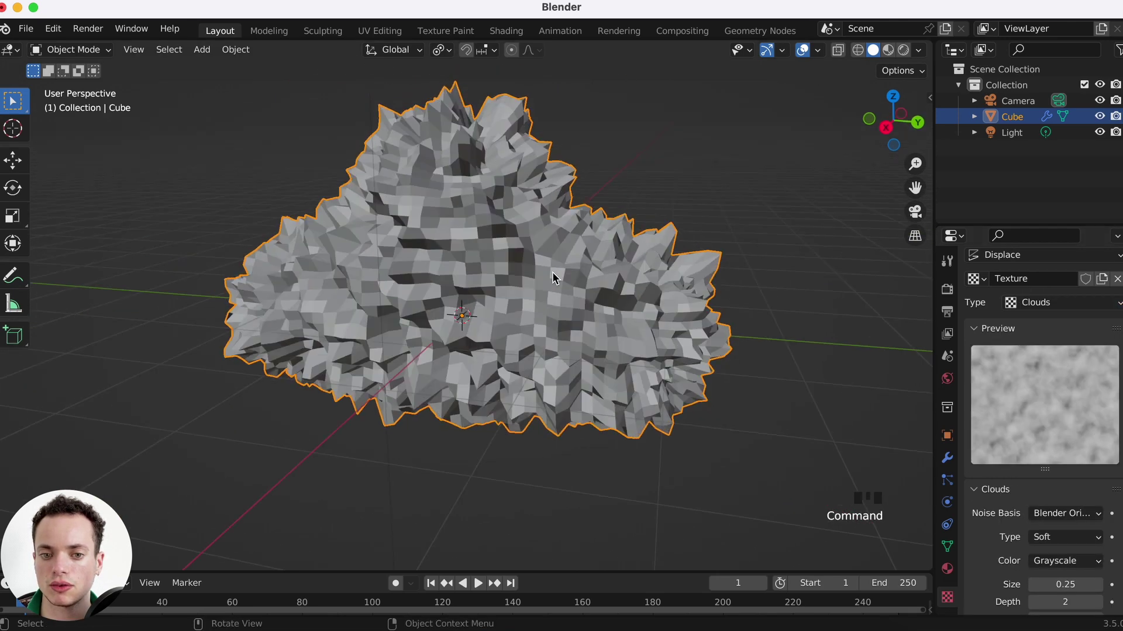
scroll(554, 278, up, 5)
scroll(555, 277, right, 2)
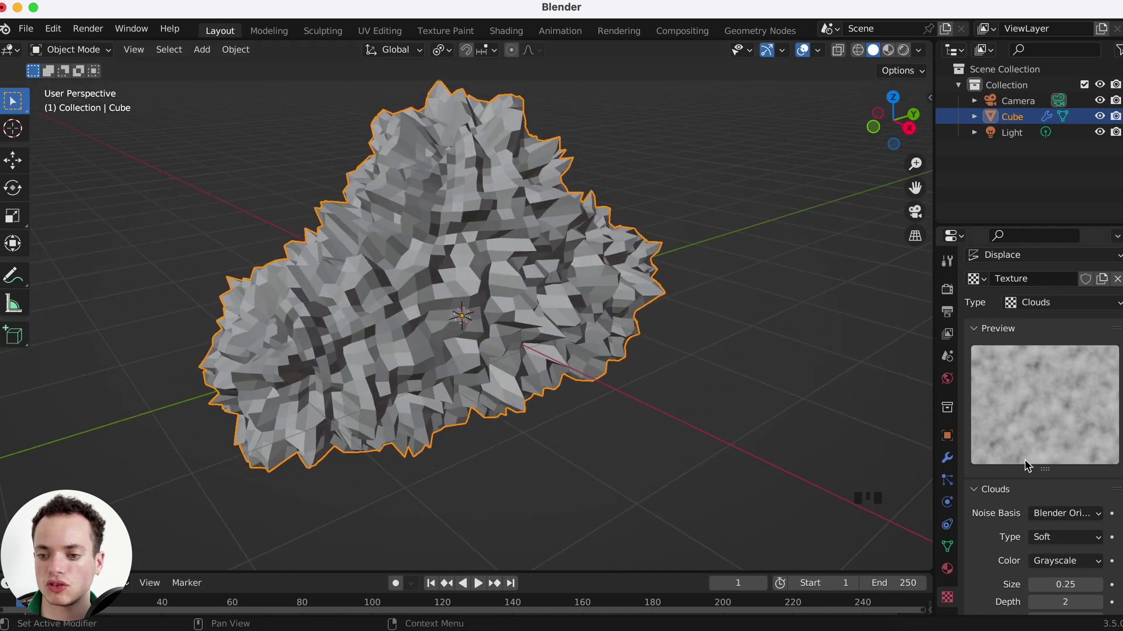
scroll(1029, 467, down, 3)
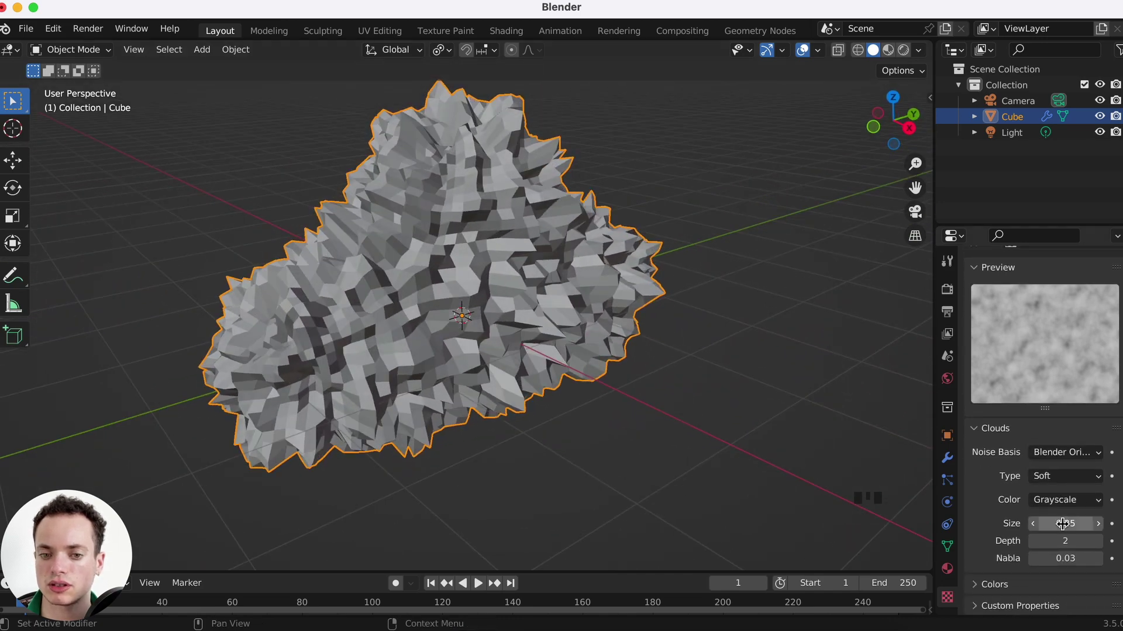
mouse_move(1055, 523)
mouse_down()
mouse_move(1118, 523)
mouse_move(1061, 527)
mouse_up()
click(1032, 542)
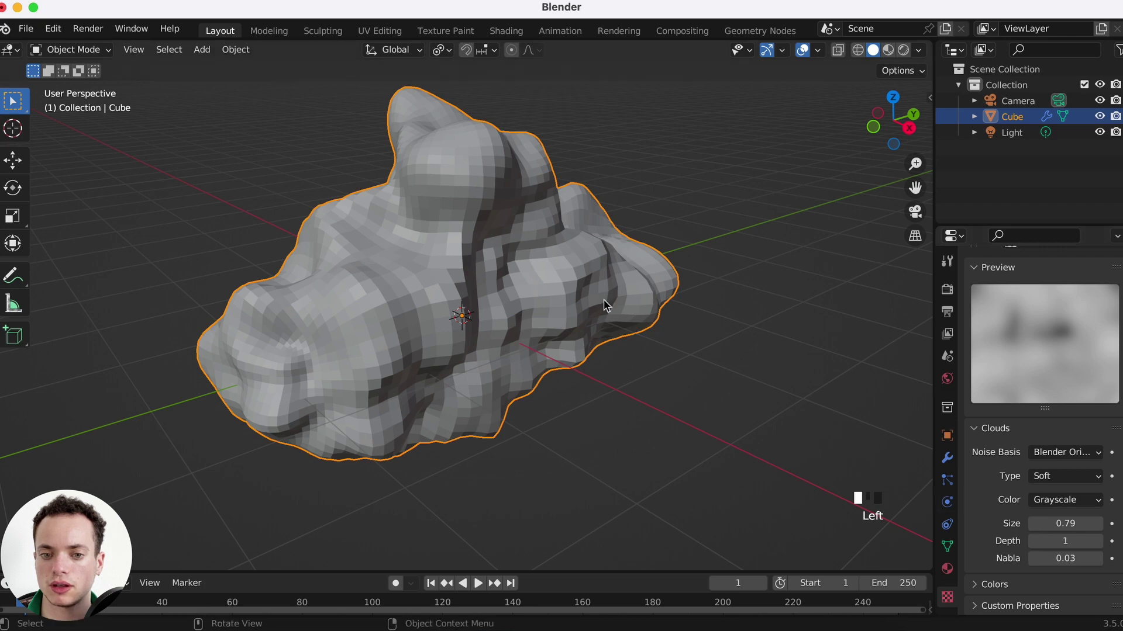
Apply smooth shading to the displaced cube and check its shape from several angles.
right_click(496, 244)
right_click(496, 244)
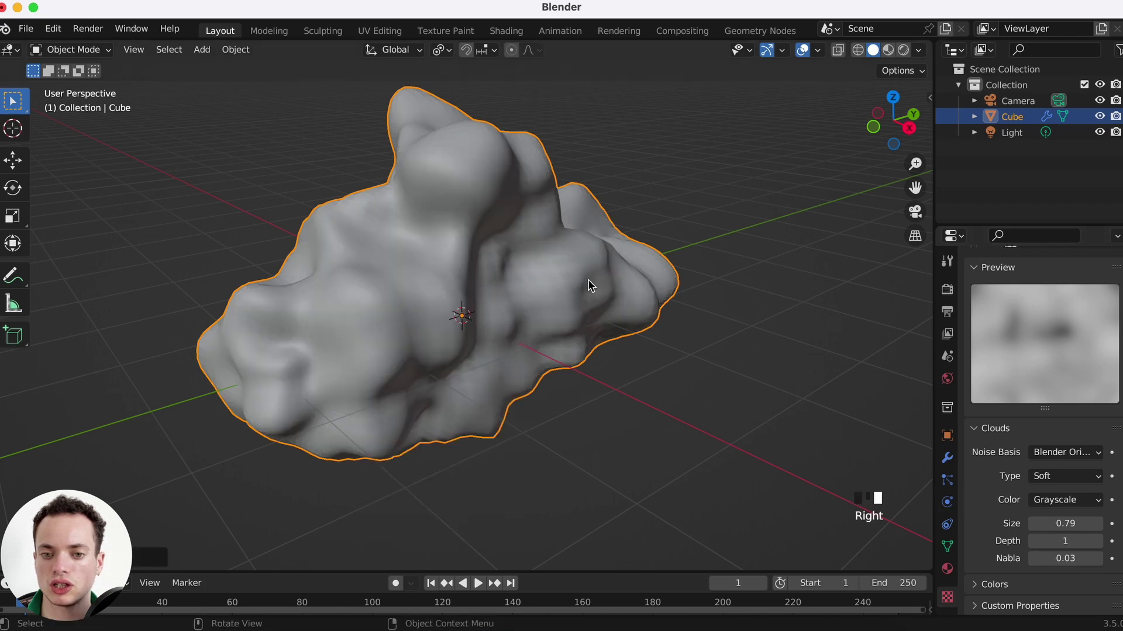
scroll(589, 280, right, 10)
super+scroll(589, 279, down, 6)
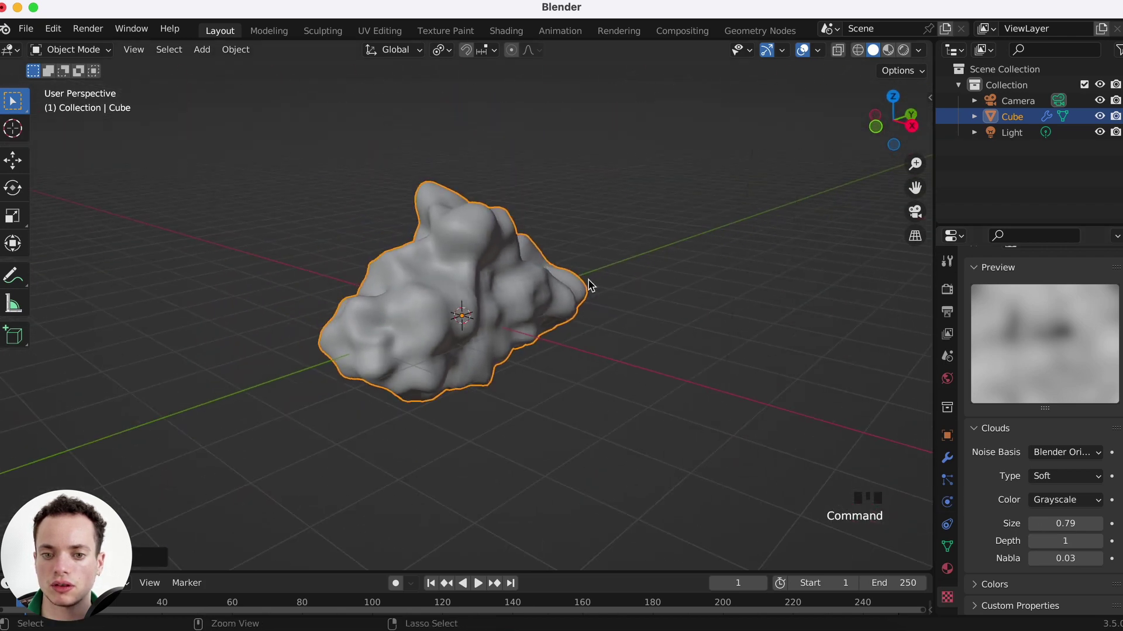
scroll(588, 279, right, 10)
scroll(588, 279, left, 10)
super+scroll(589, 279, up, 8)
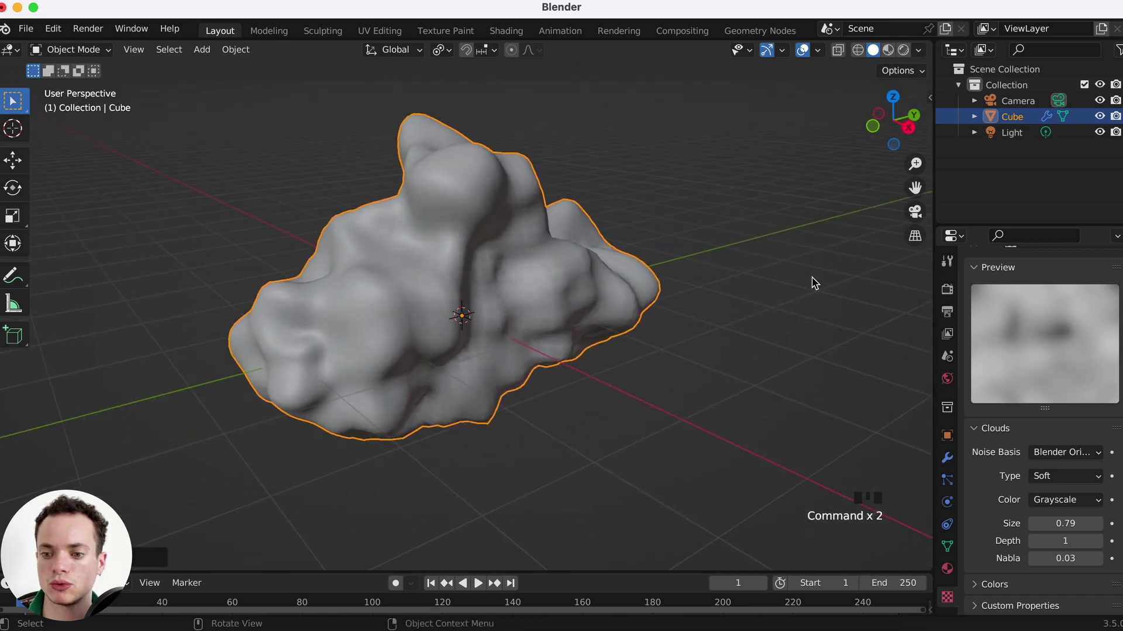
Show the viewport in Rendered shading and set the render engine to Cycles with GPU Compute as the device.
click(903, 52)
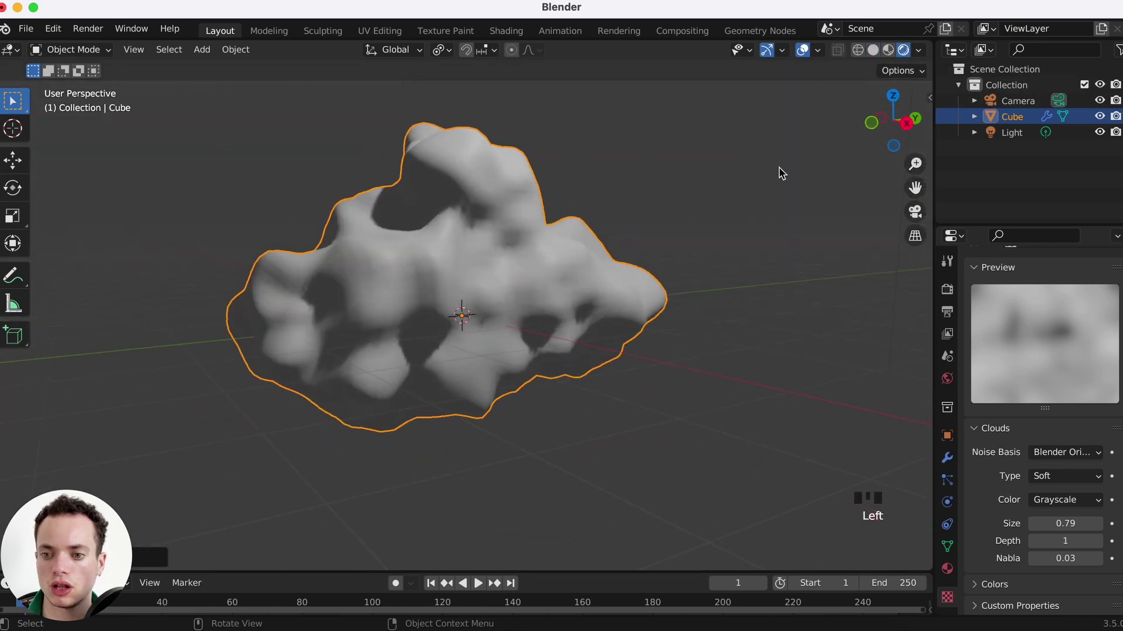
click(946, 290)
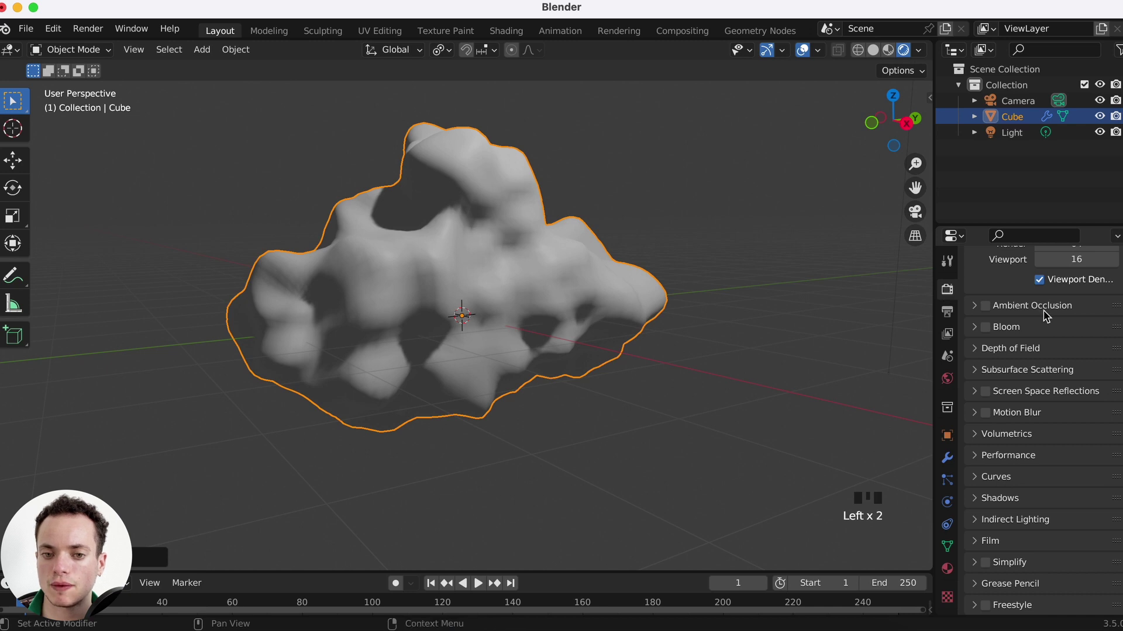
scroll(1046, 317, up, 5)
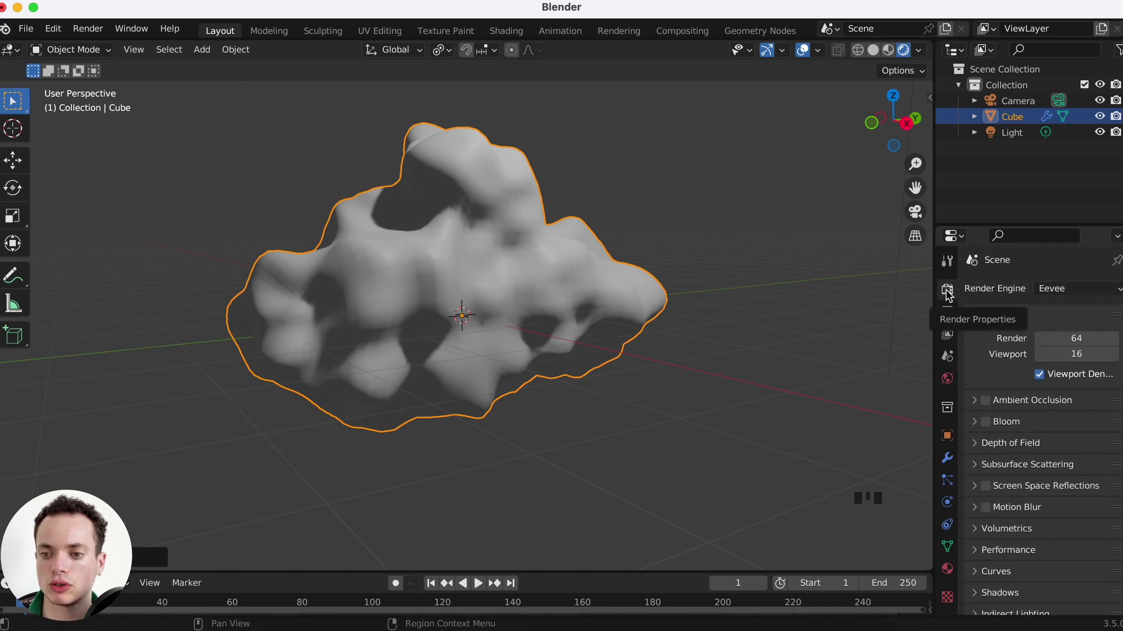
click(1055, 290)
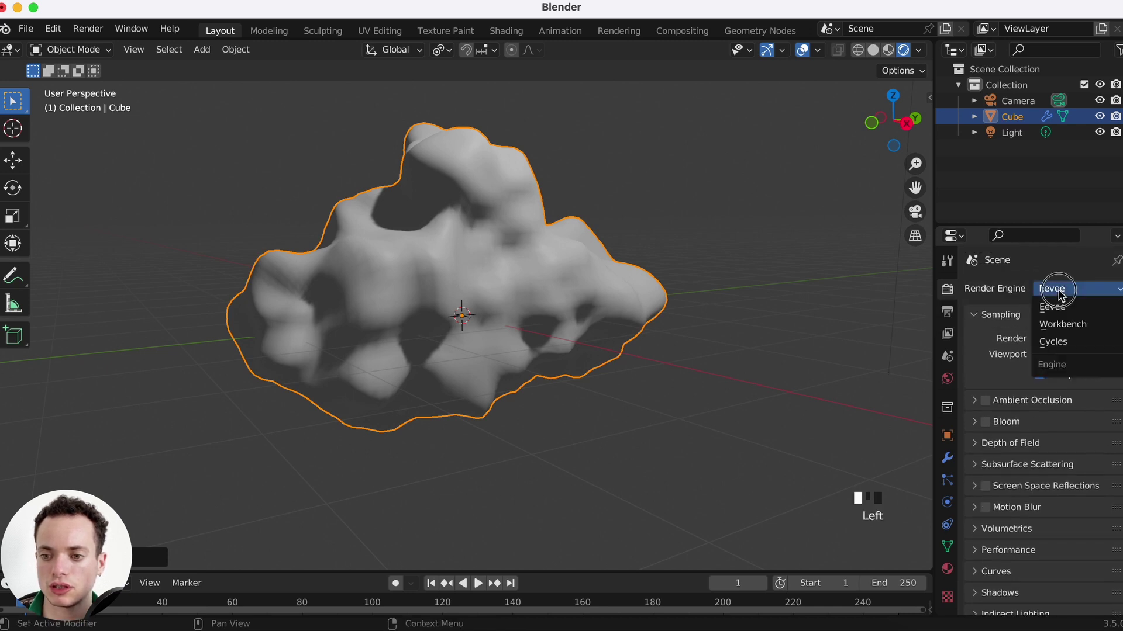
click(1058, 344)
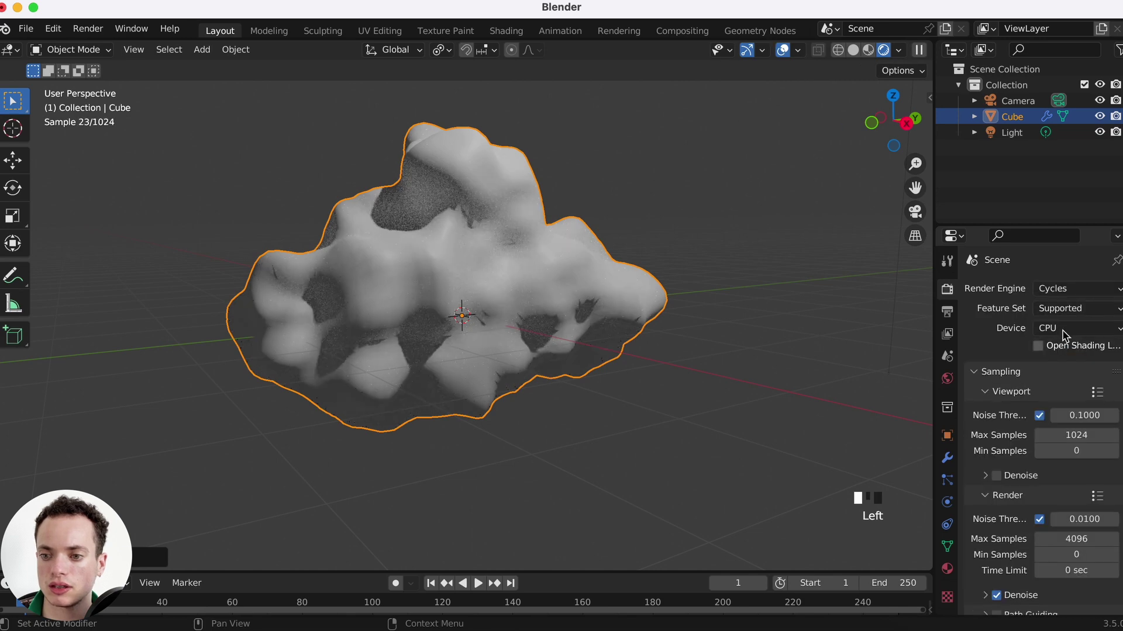
click(1064, 331)
click(1059, 365)
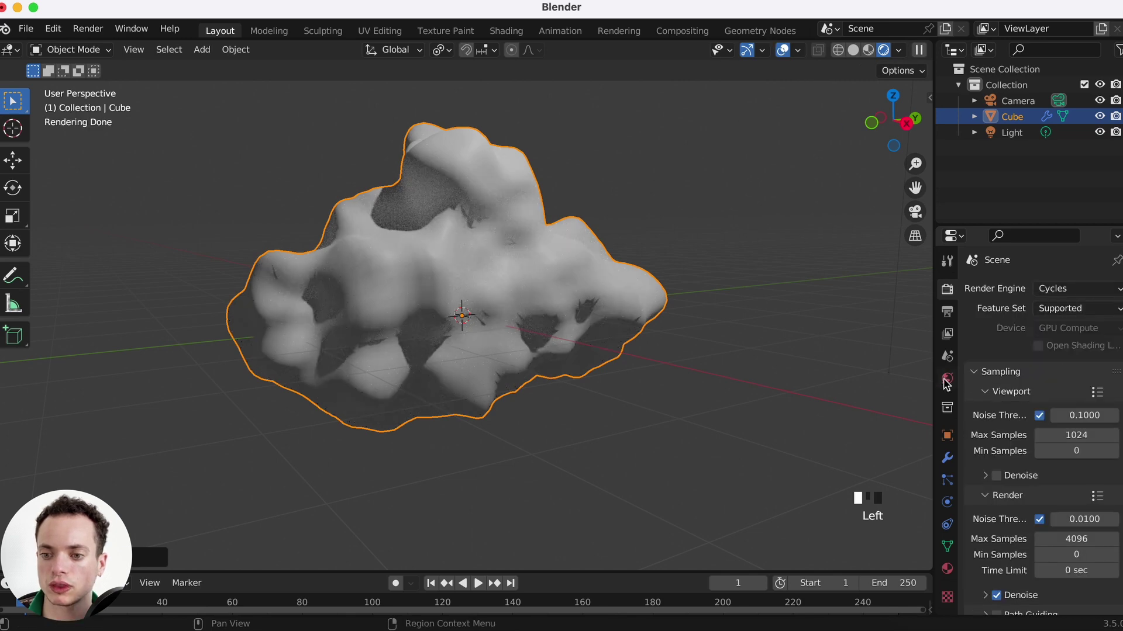
Assign a Sky Texture to the world background's color.
click(945, 382)
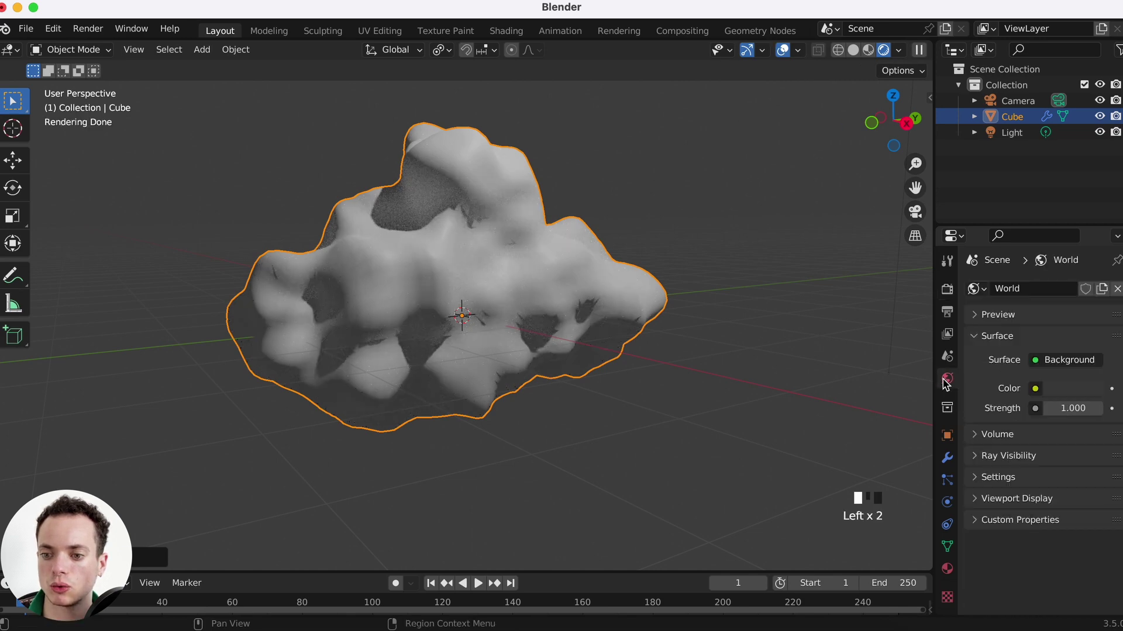
click(1035, 362)
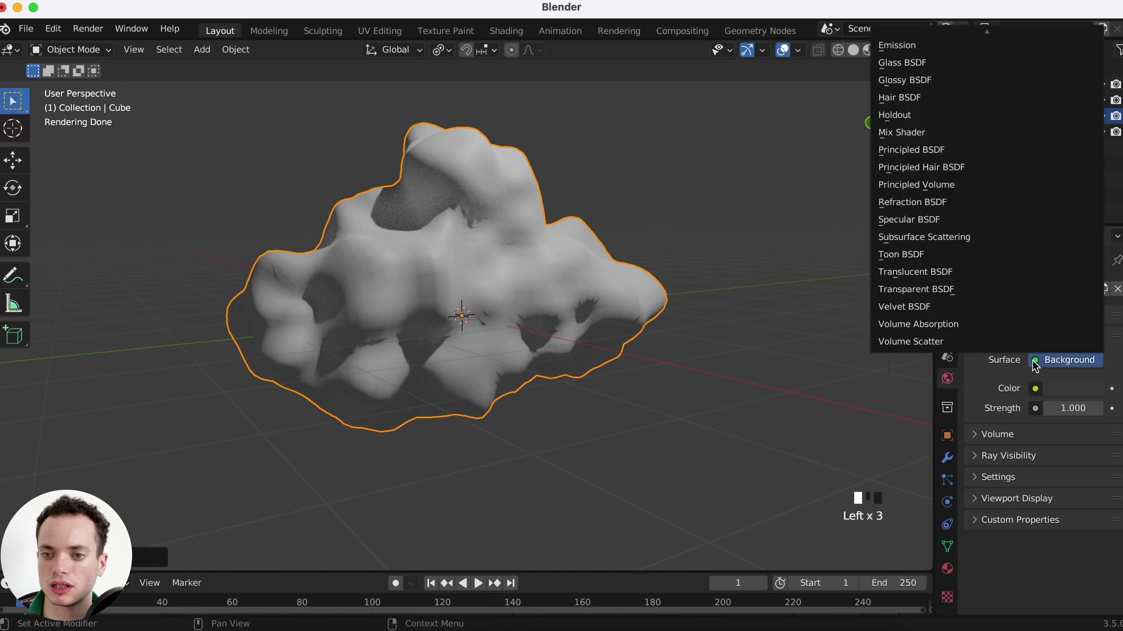
mouse_move(965, 39)
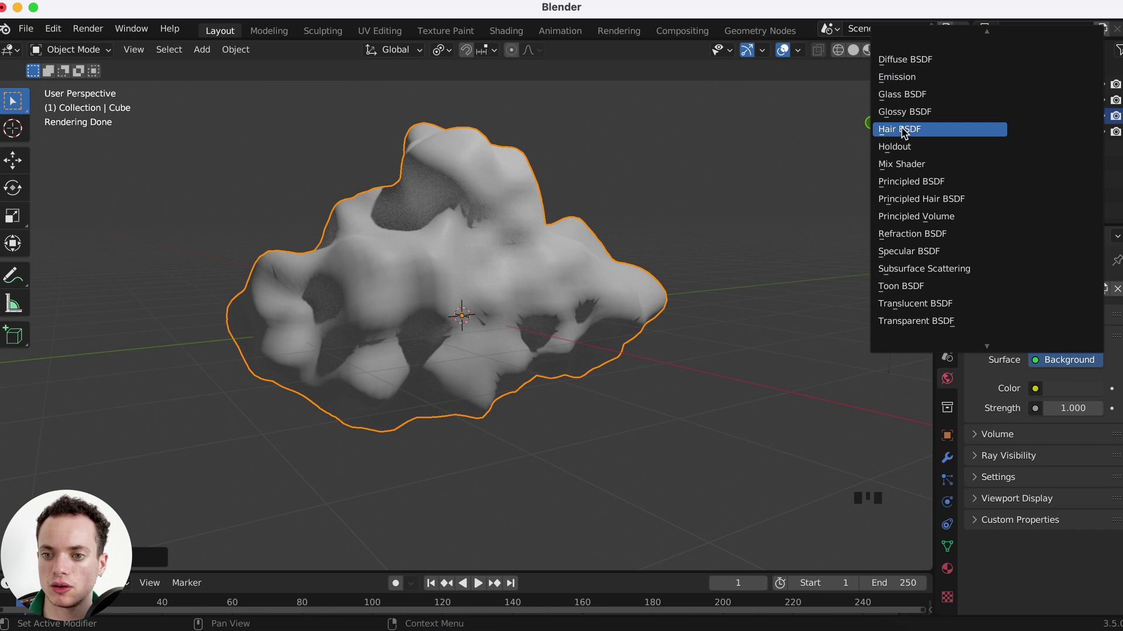
key(Escape)
click(1035, 389)
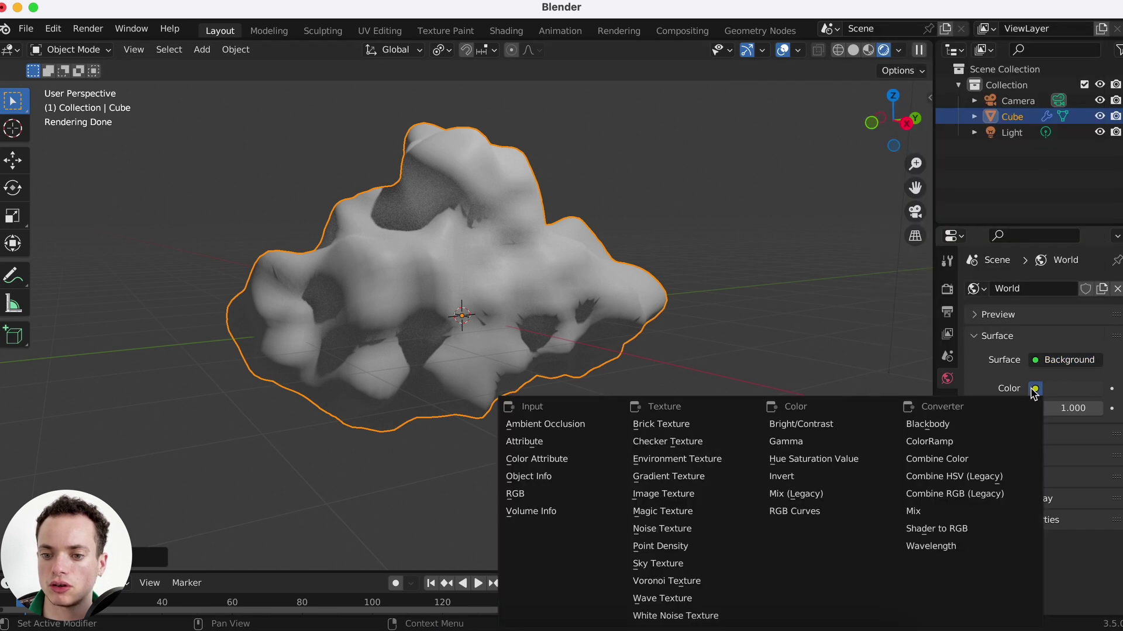
click(672, 563)
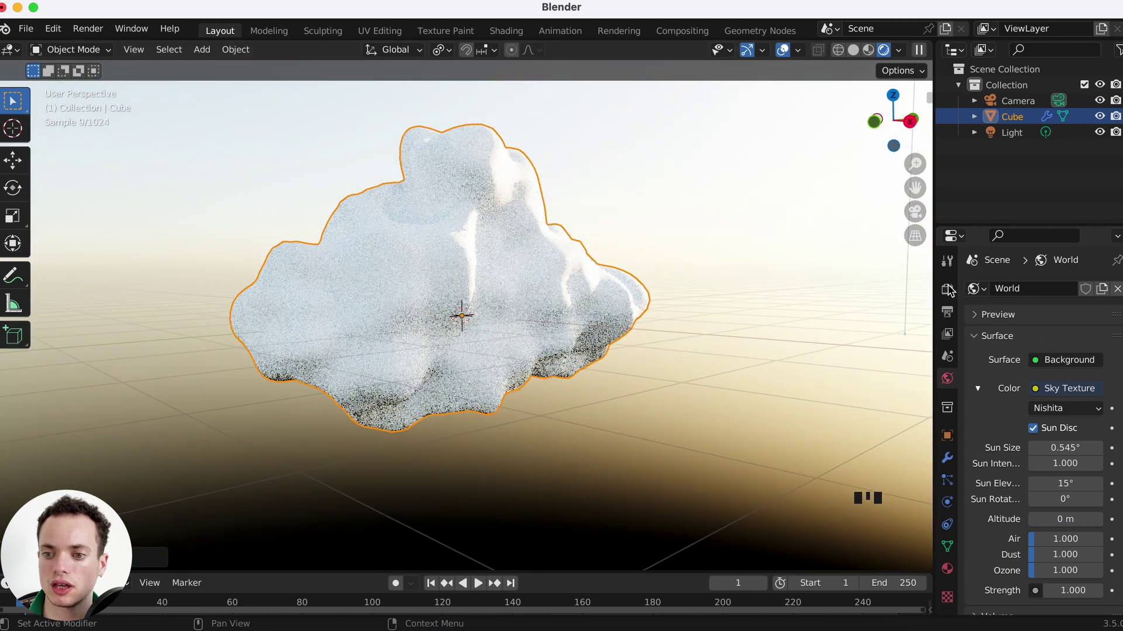
Enable the Transparent option in the render's Film settings to hide the sky background.
click(947, 289)
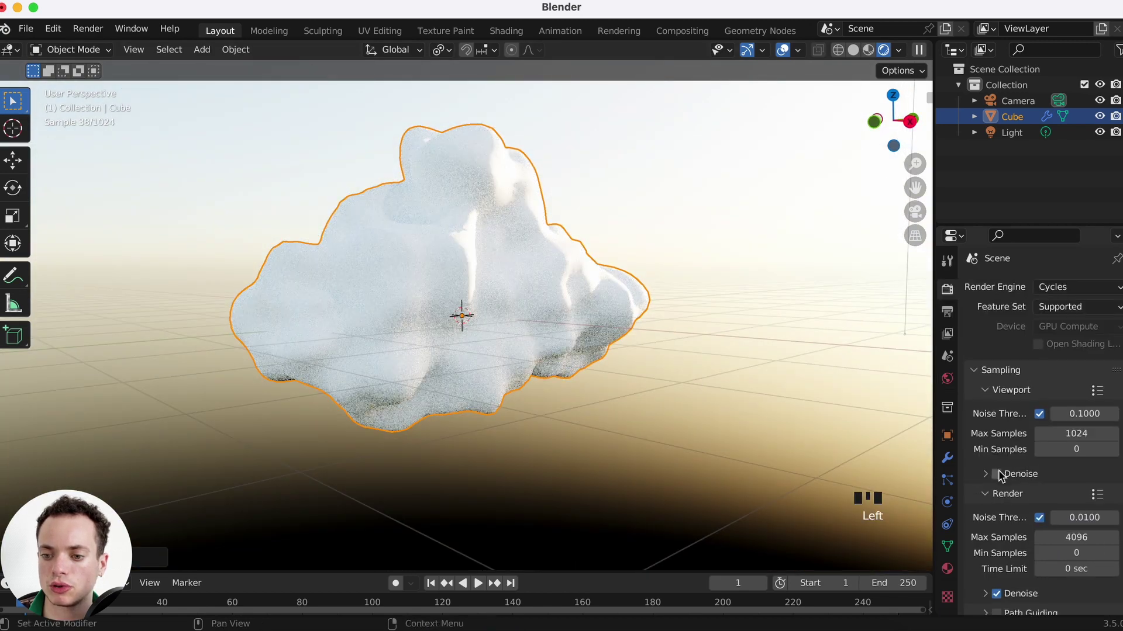
scroll(997, 471, down, 10)
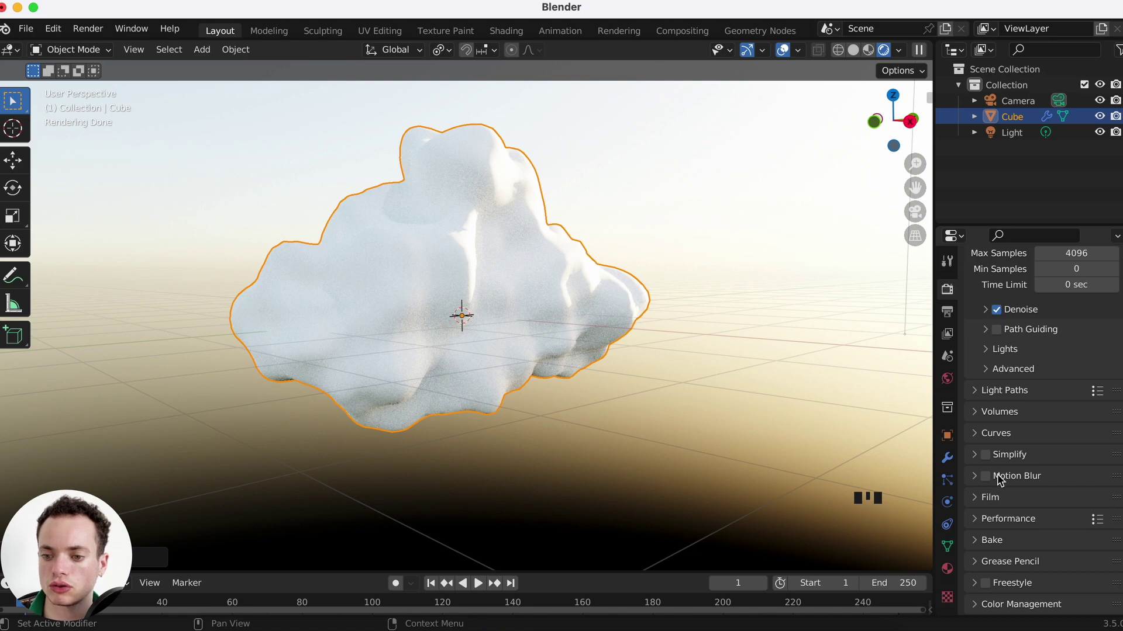
click(988, 498)
scroll(988, 508, down, 3)
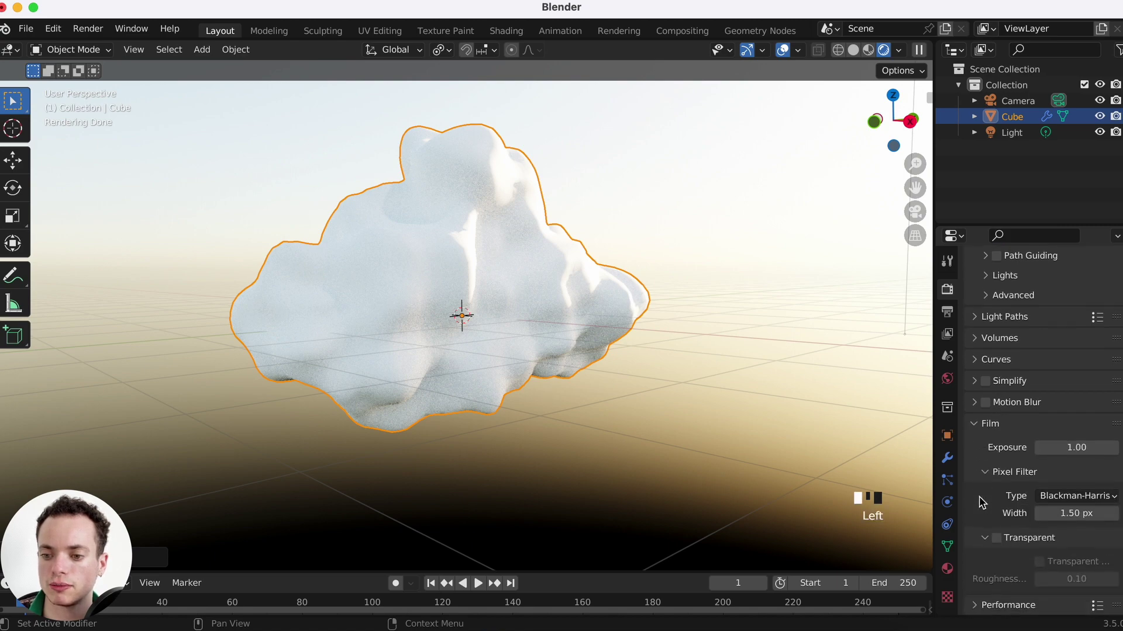
click(997, 536)
scroll(787, 386, right, 3)
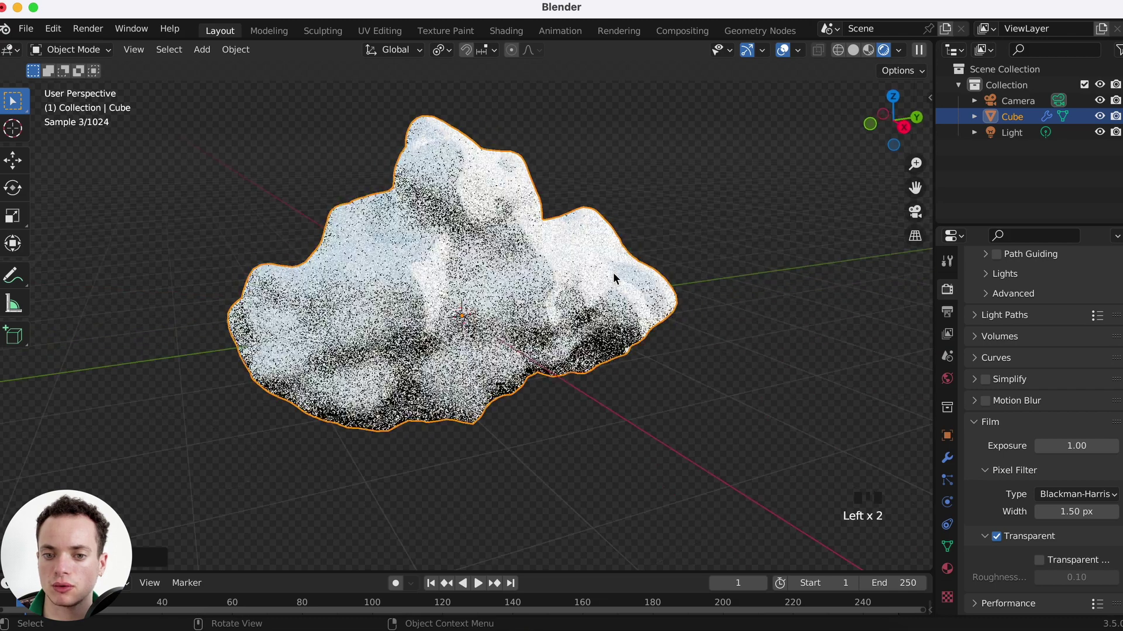
click(611, 272)
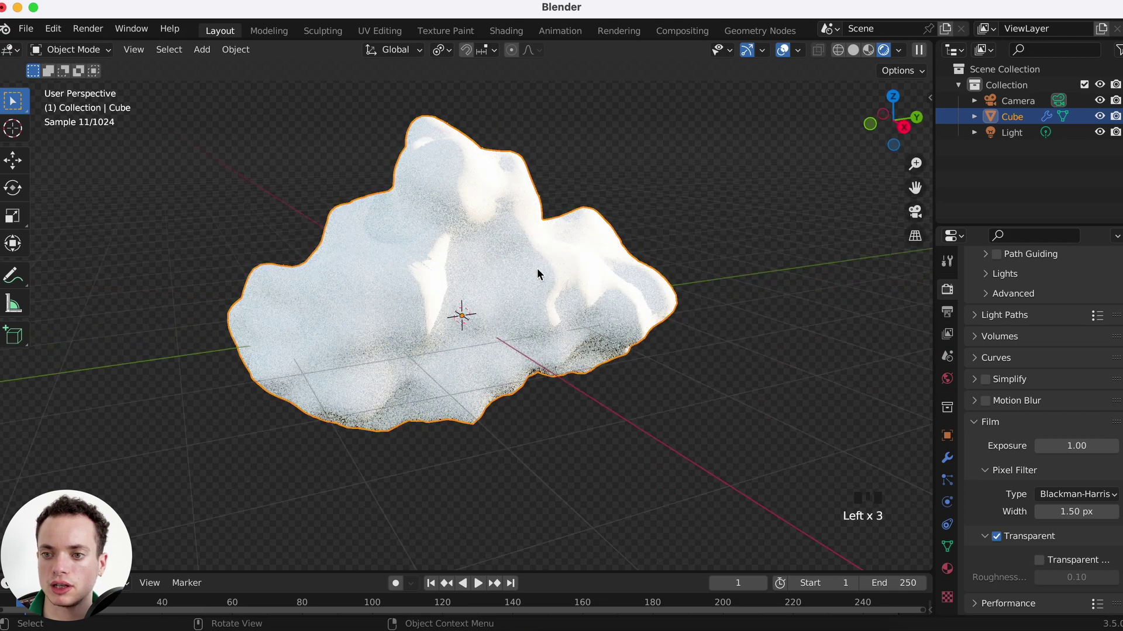
Rename the Cube object in the scene collection as cloud1.
double_click(1013, 116)
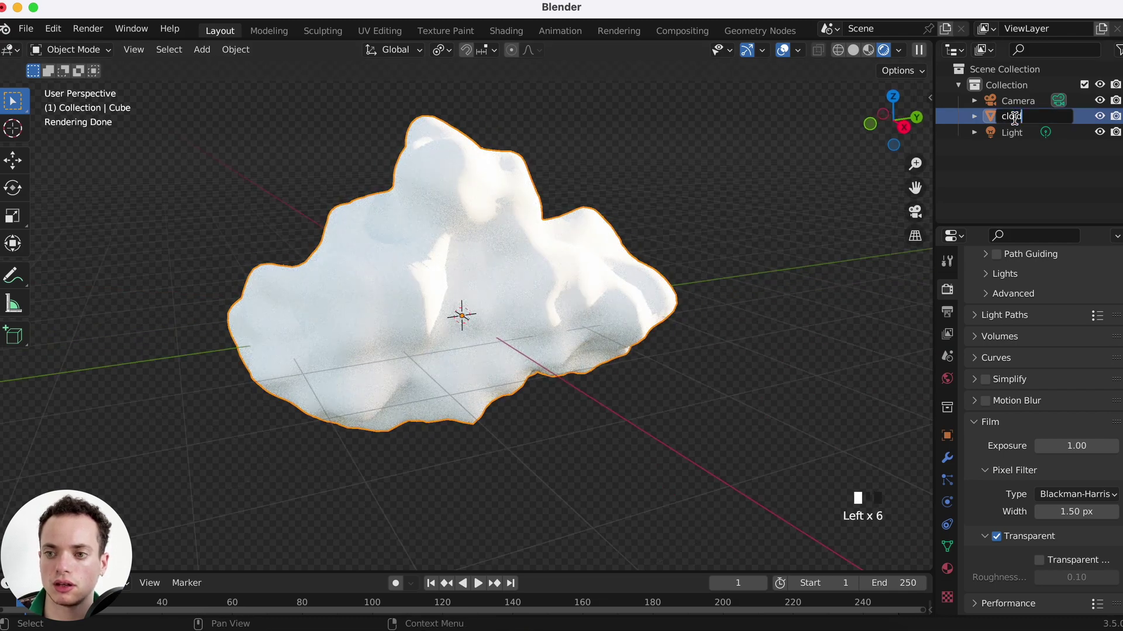
text(cloi)
key(BackSpace)
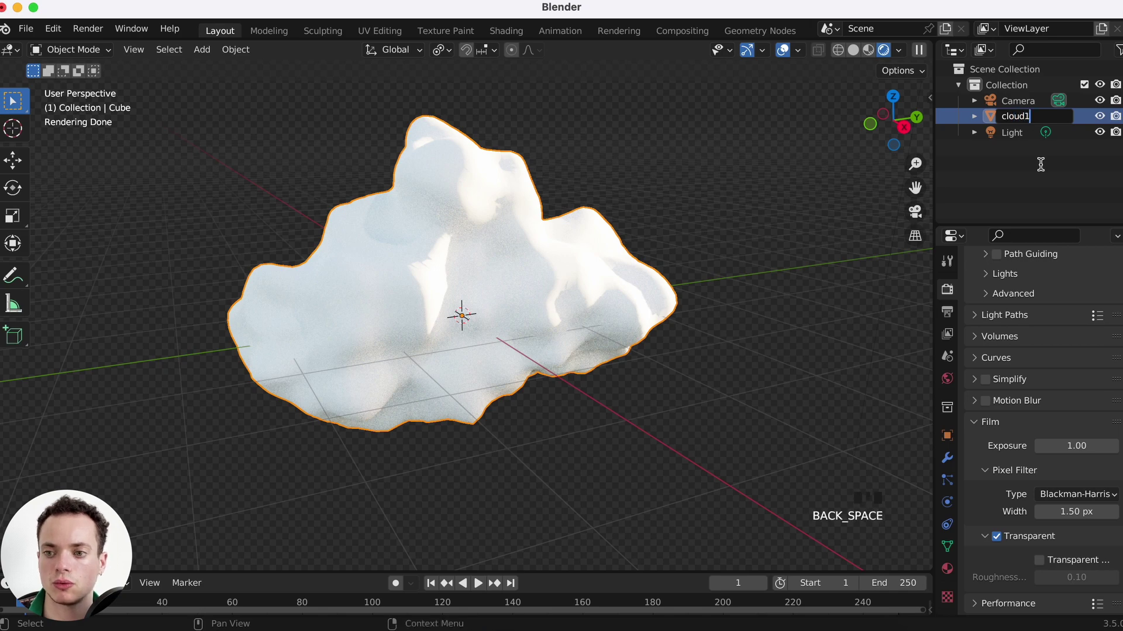
text(ud1)
key(Return)
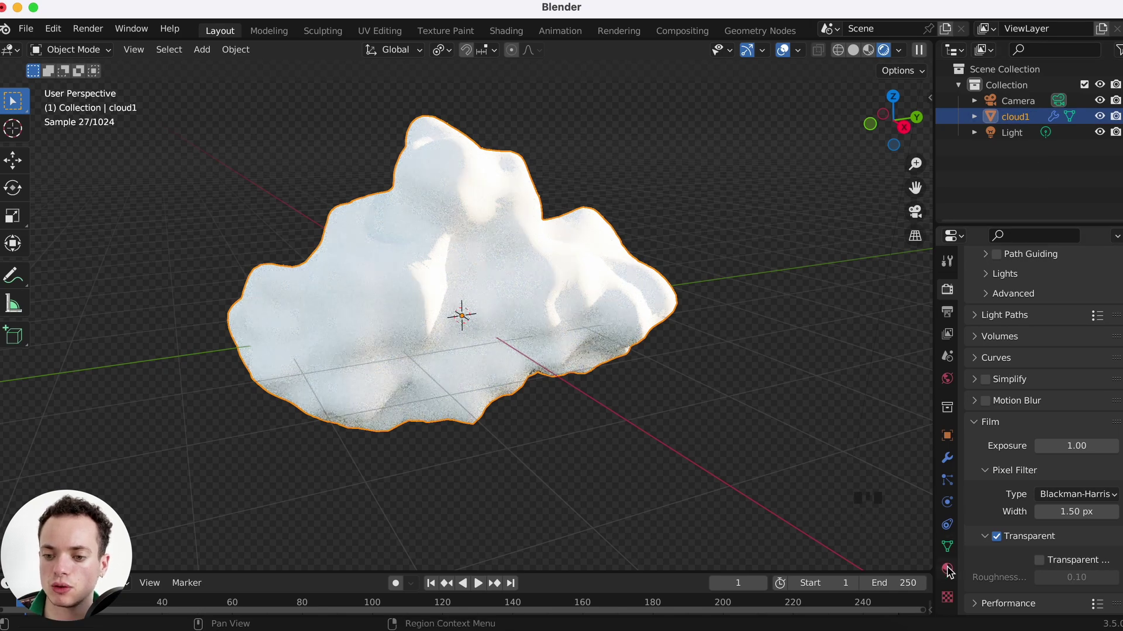
Remove the existing material from cloud1 and create a new material for it.
click(947, 568)
scroll(1010, 429, up, 10)
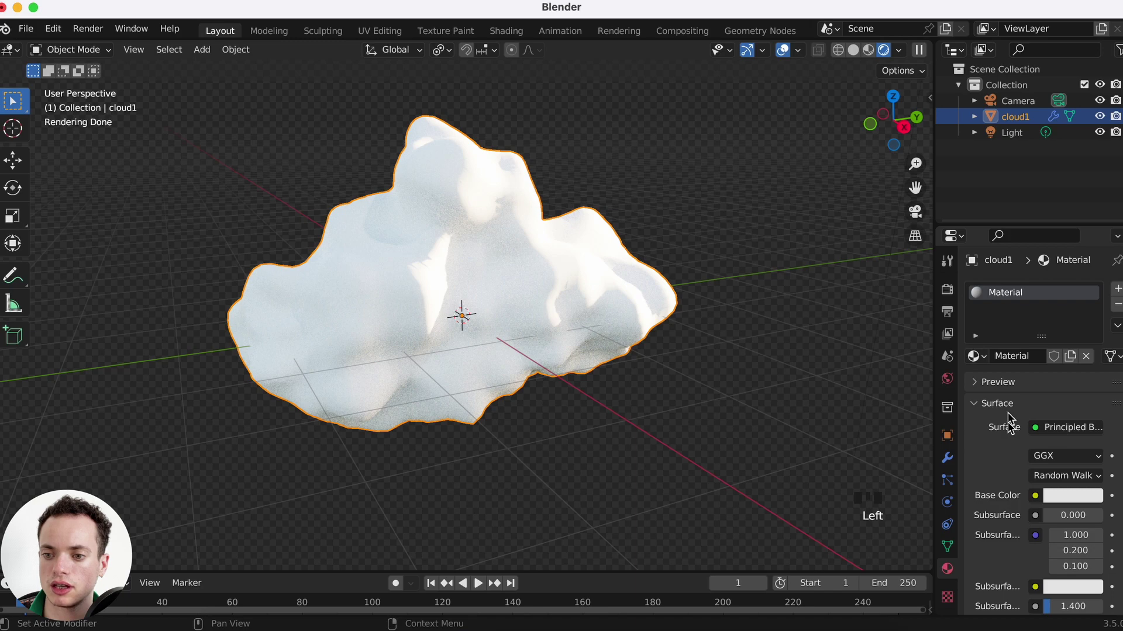
click(1086, 357)
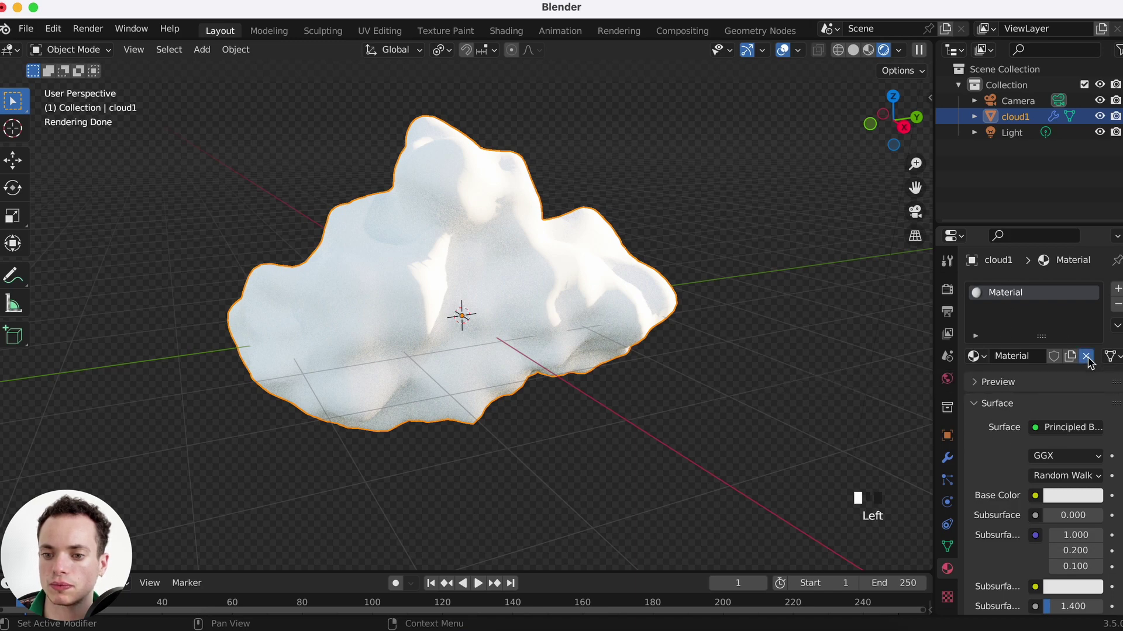
click(1048, 355)
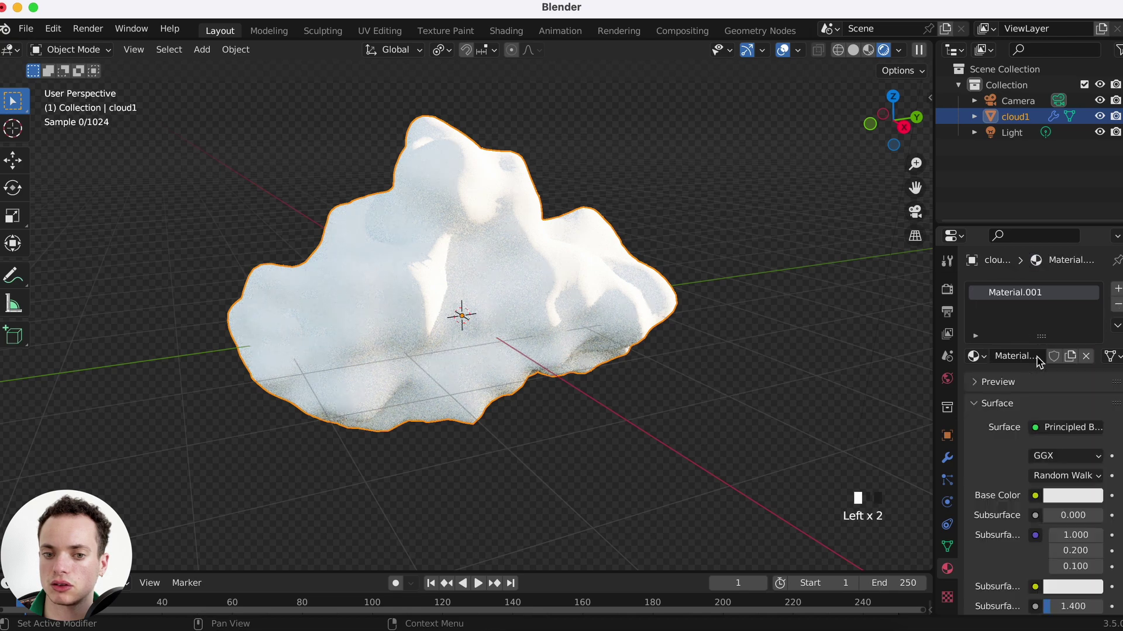
Disconnect the Principled BSDF shader from the new material's surface.
click(1078, 429)
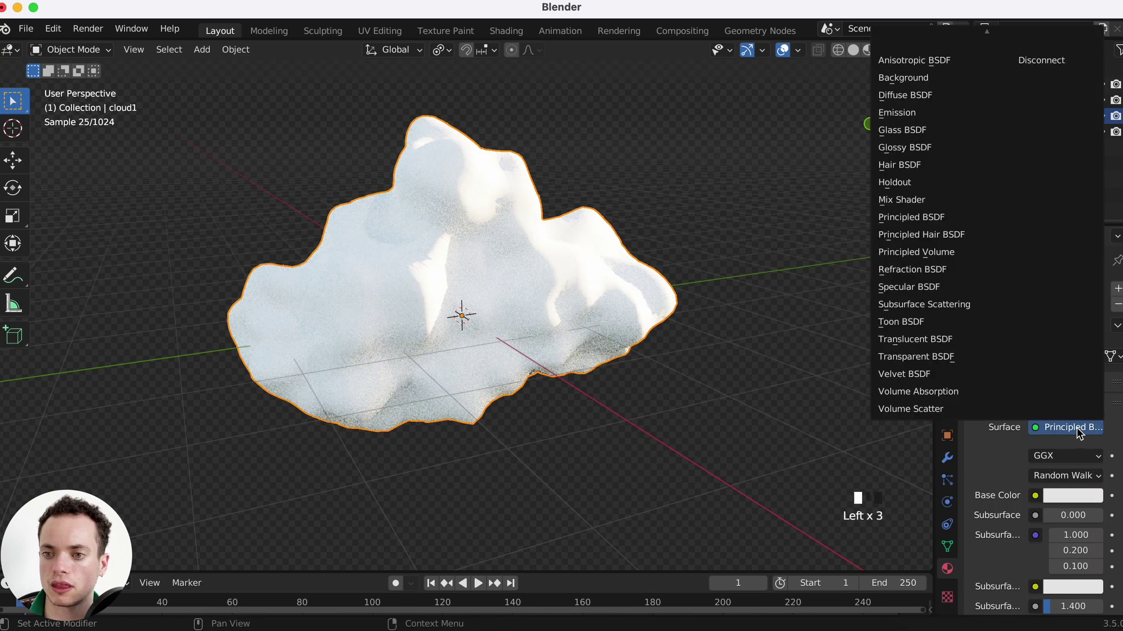
key(Escape)
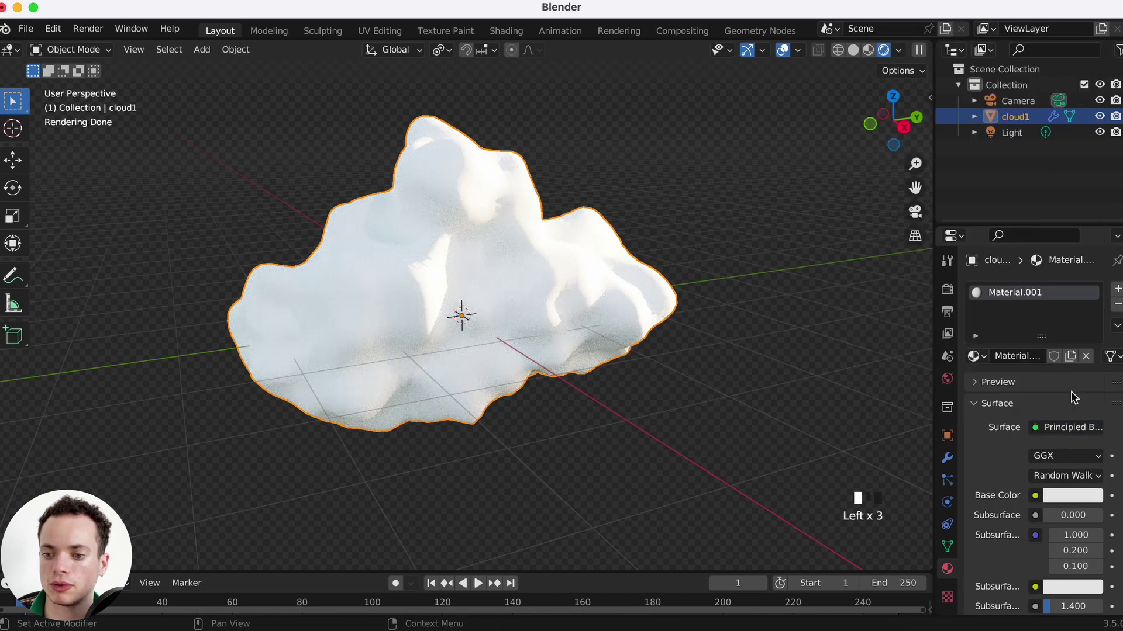
click(1063, 432)
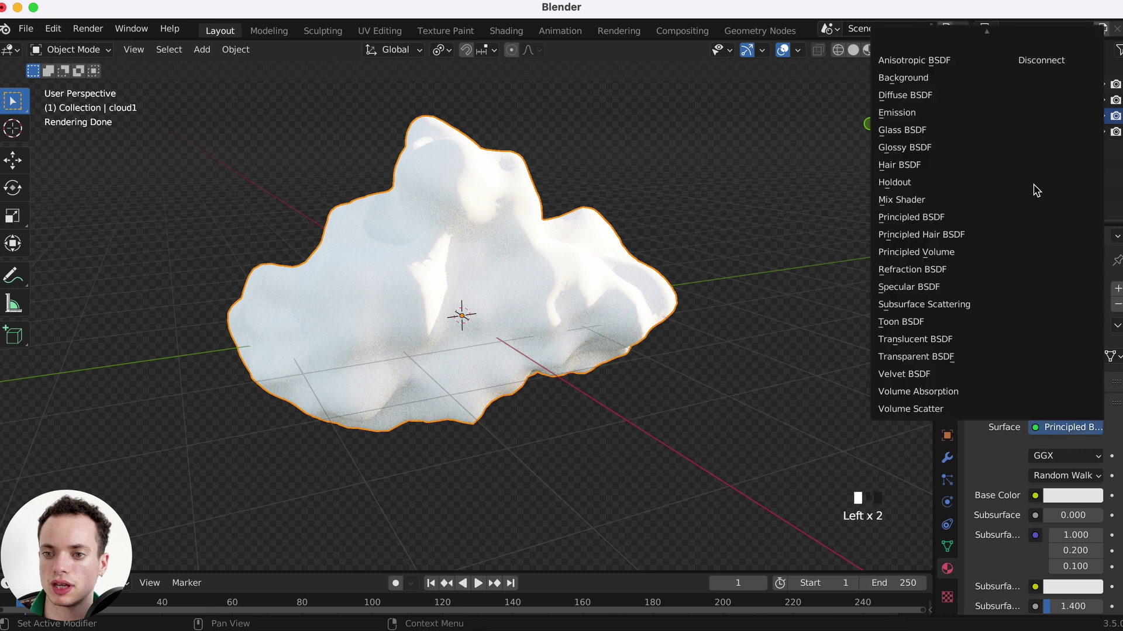
mouse_move(1039, 21)
click(1047, 61)
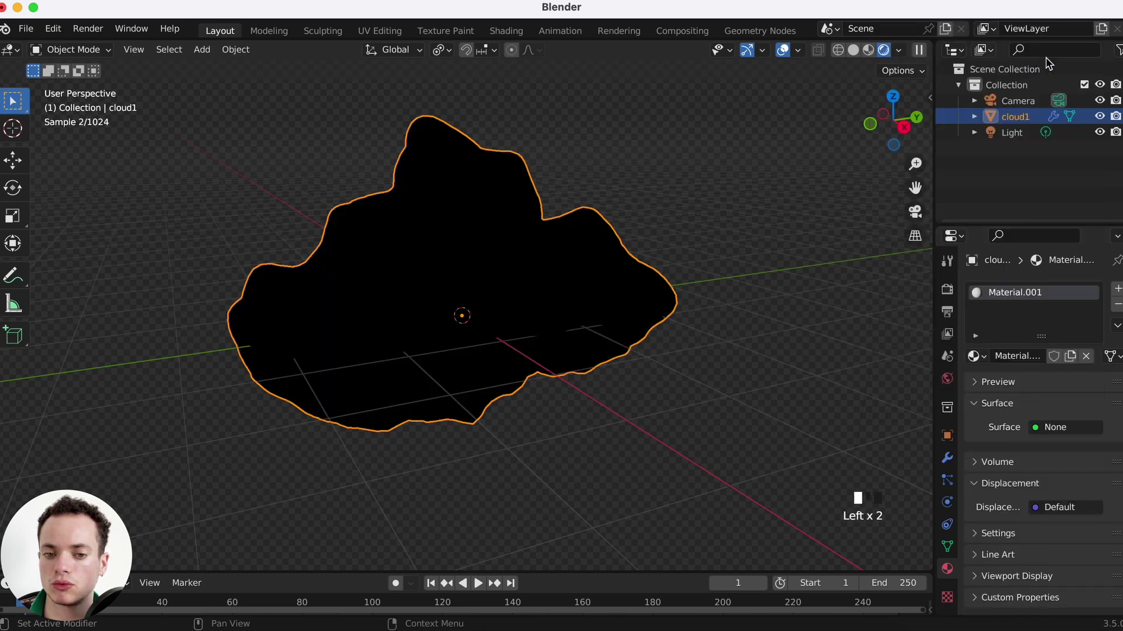
Assign a Principled Volume shader to the volume of cloud1's material.
click(987, 455)
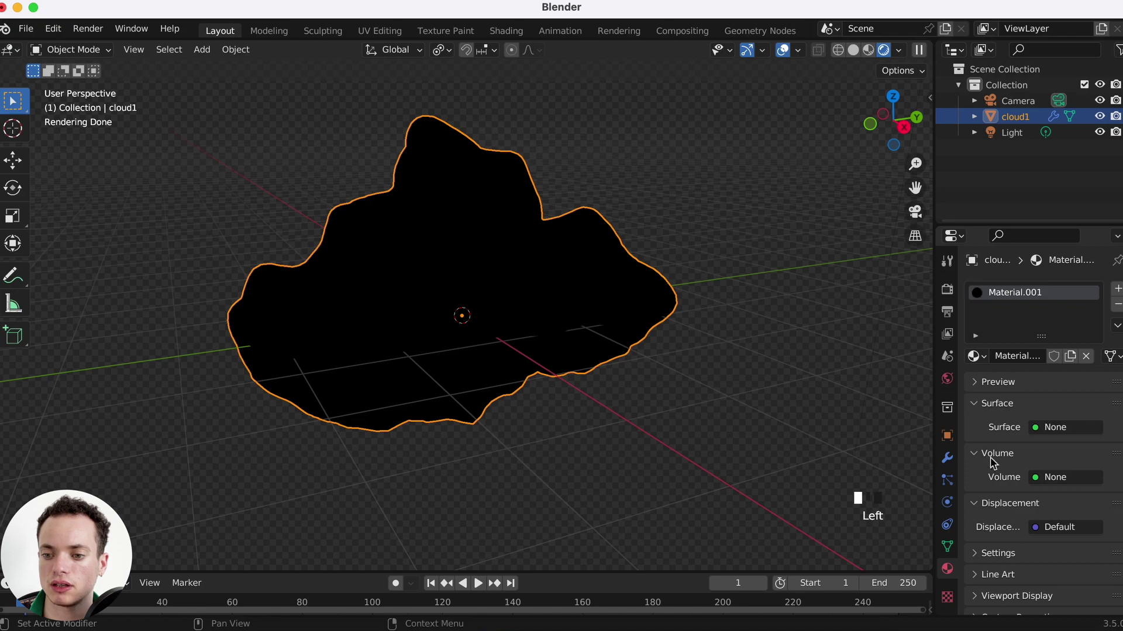
click(1054, 478)
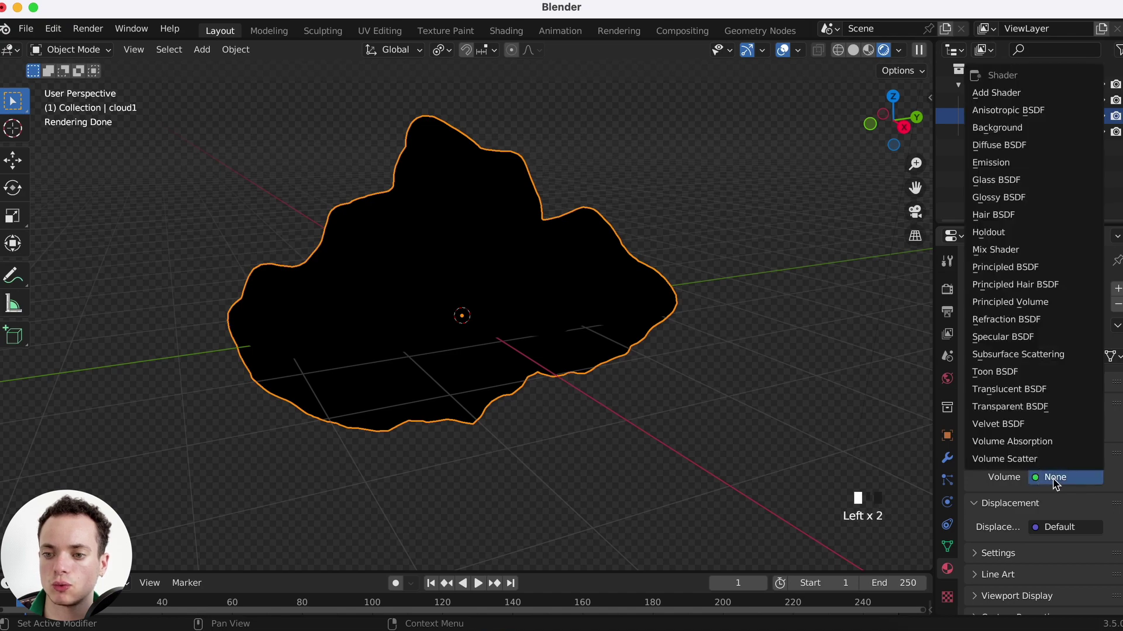
click(1040, 303)
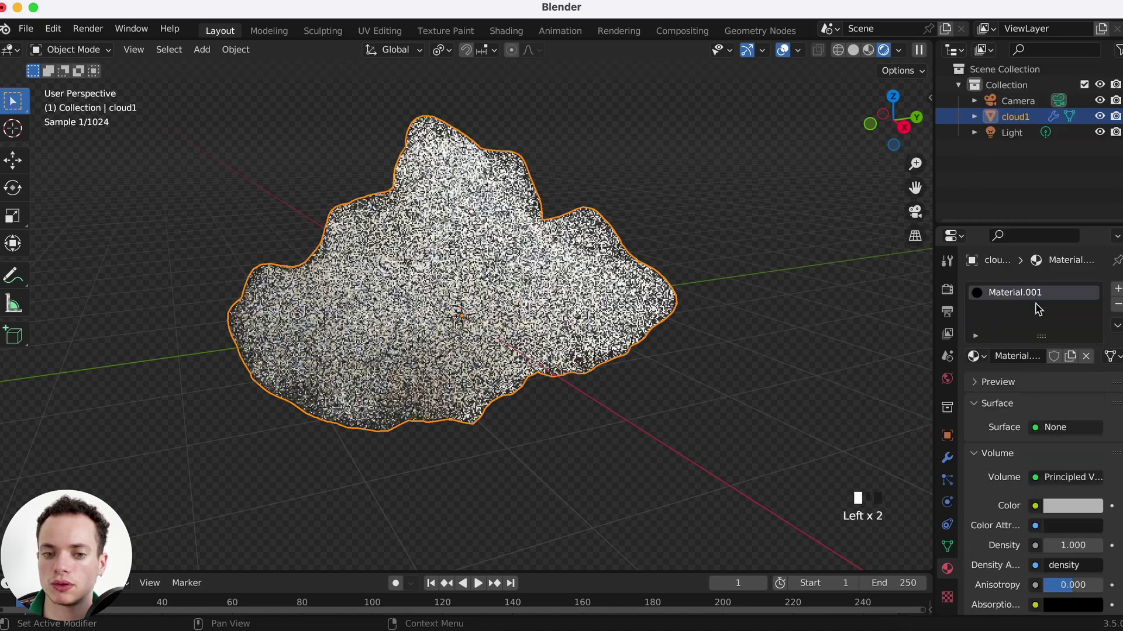
Set the Principled Volume's color to white and its density to 3.4.
scroll(1088, 456, down, 3)
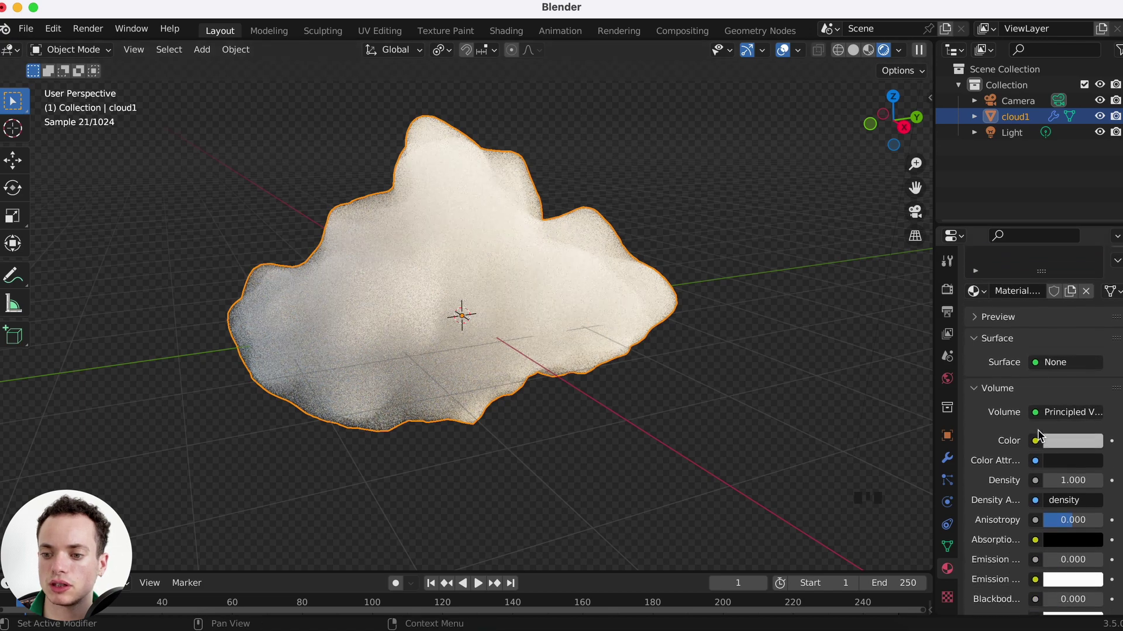
click(1072, 423)
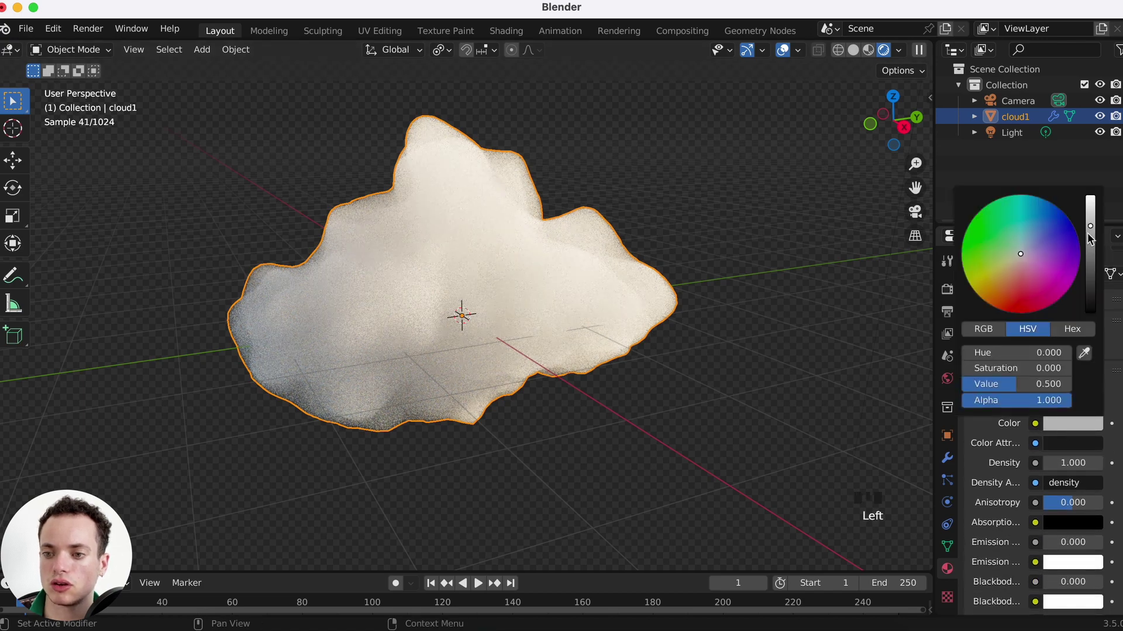
drag(1090, 239, 1090, 195)
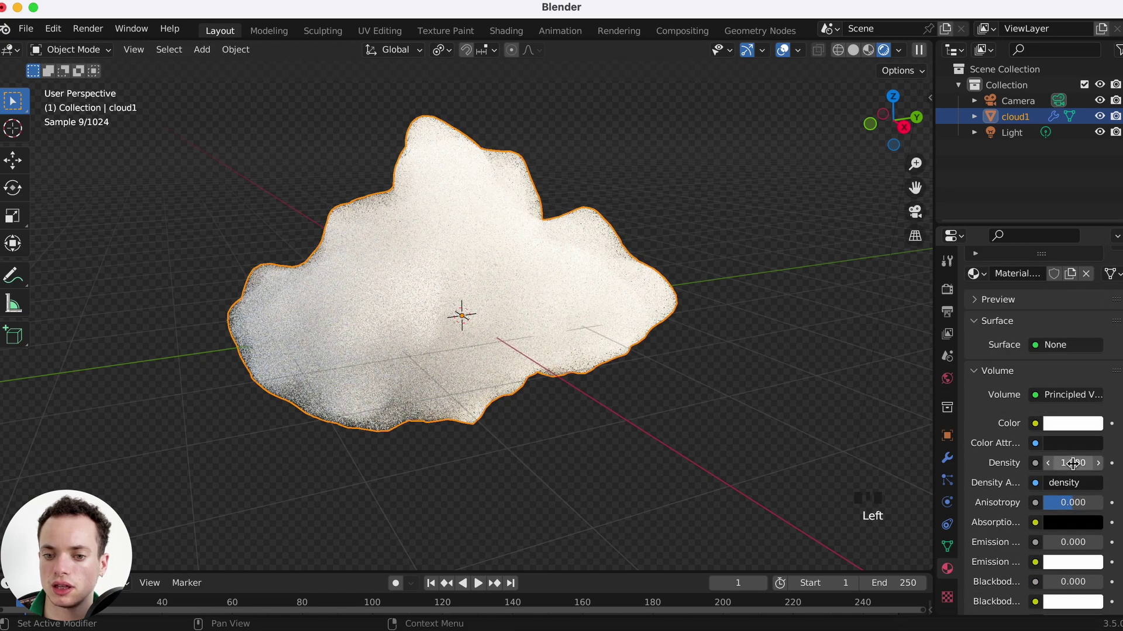
drag(1070, 462, 1099, 463)
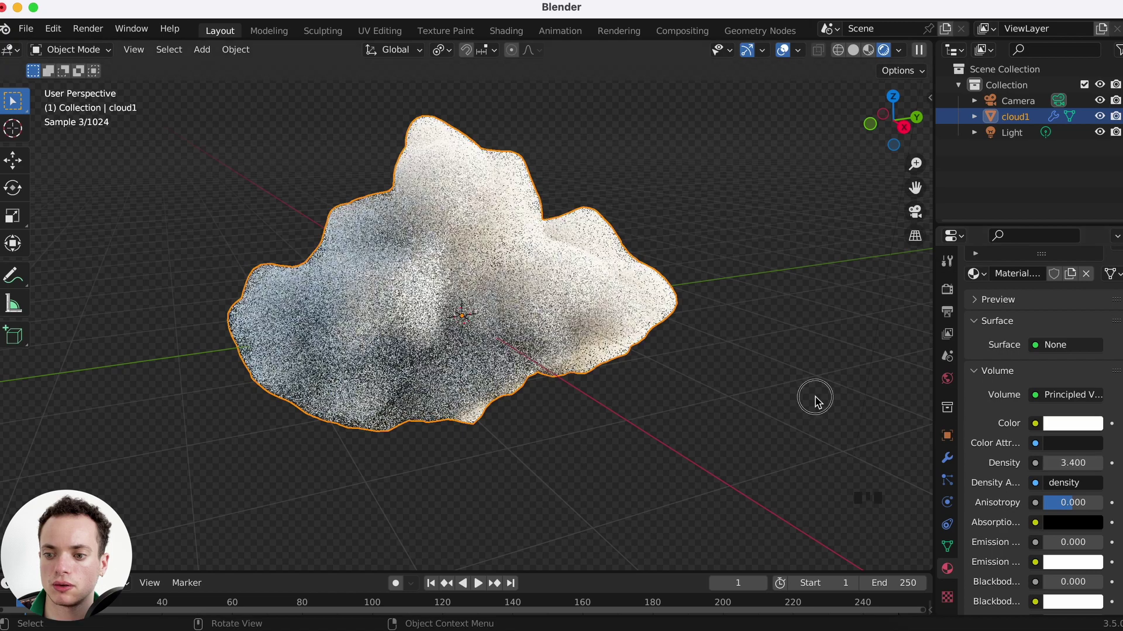
Inspect the cloud from several sides, hide cloud1 in the viewport and in renders, and switch the viewport to Solid shading.
click(817, 403)
scroll(817, 403, left, 5)
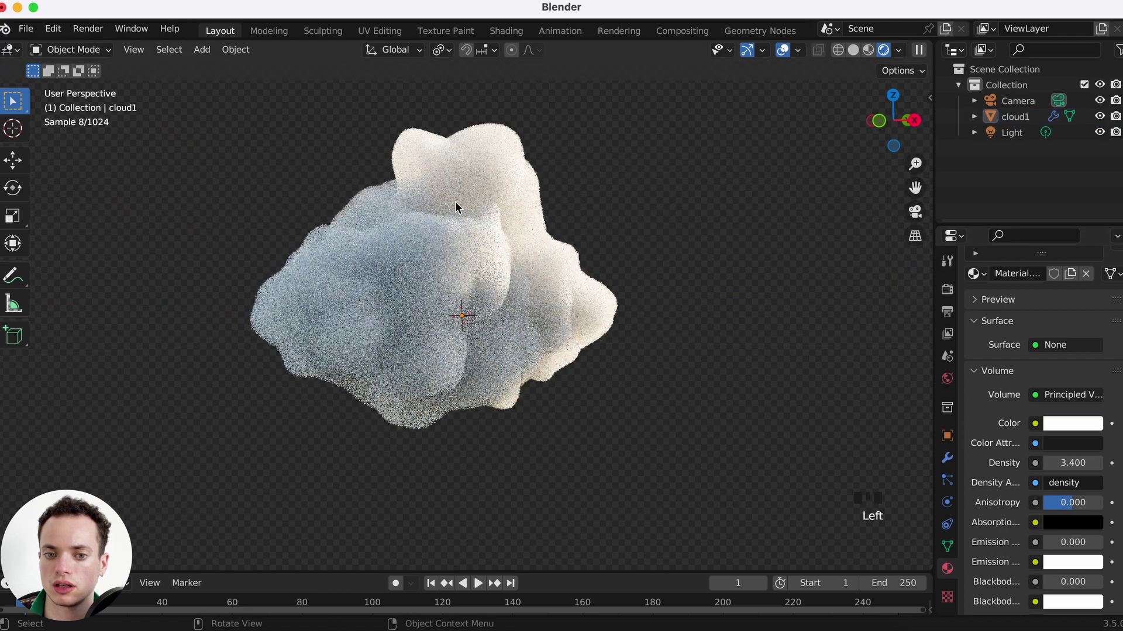
scroll(522, 295, left, 10)
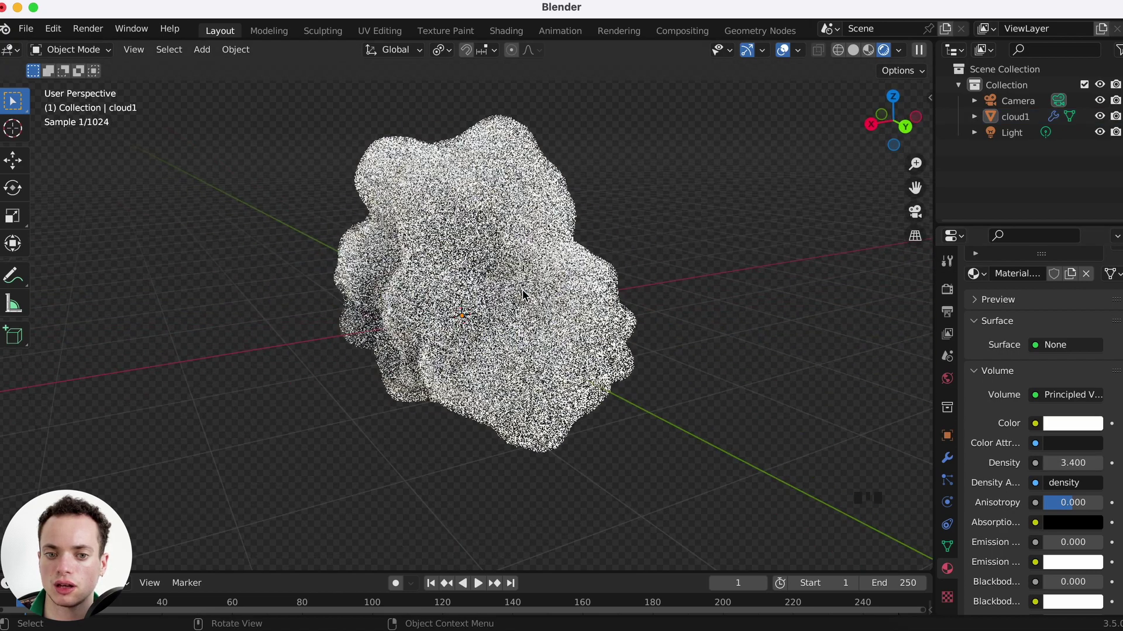
middle_drag(670, 341, 788, 282)
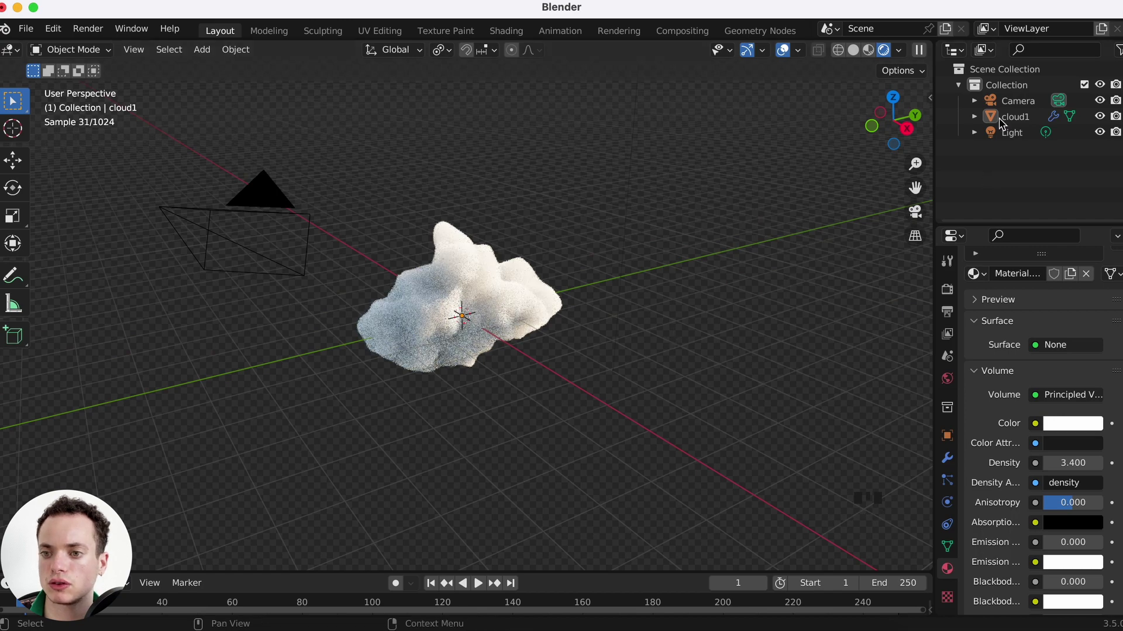
click(1100, 116)
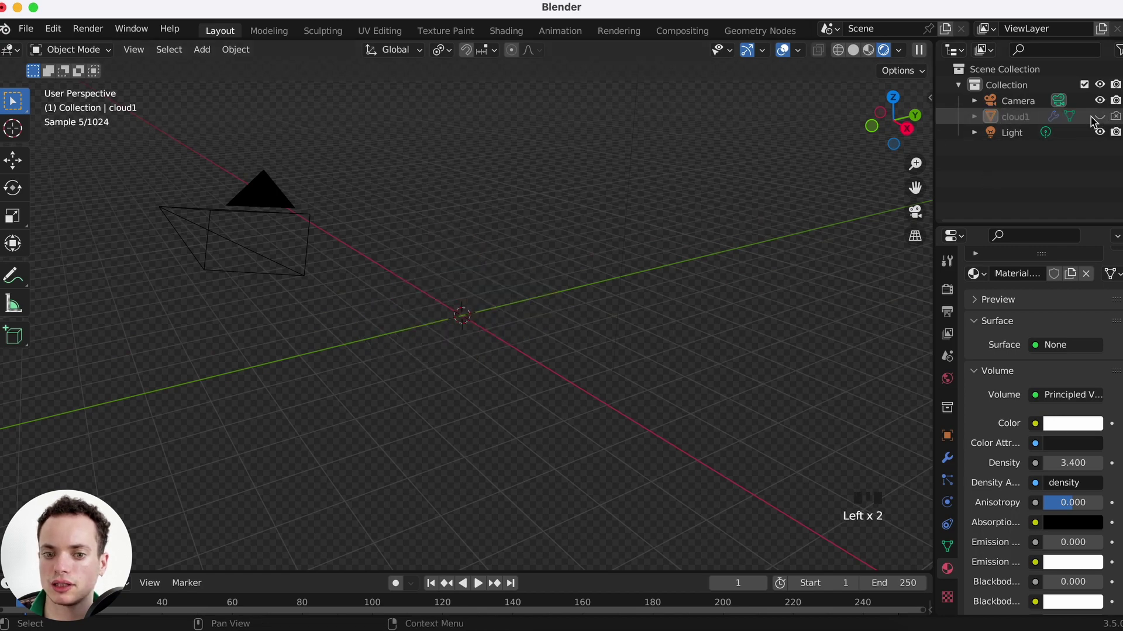
super+scroll(534, 271, up, 5)
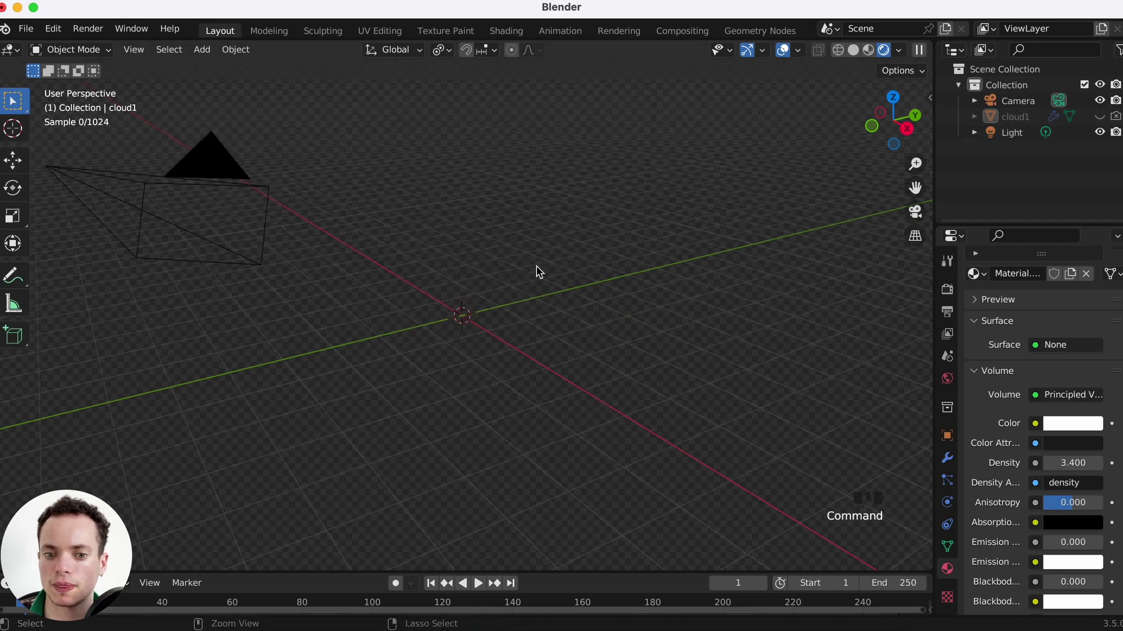
click(855, 51)
Add a new cube mesh at the scene's origin as the base of a second cloud.
scroll(532, 227, right, 3)
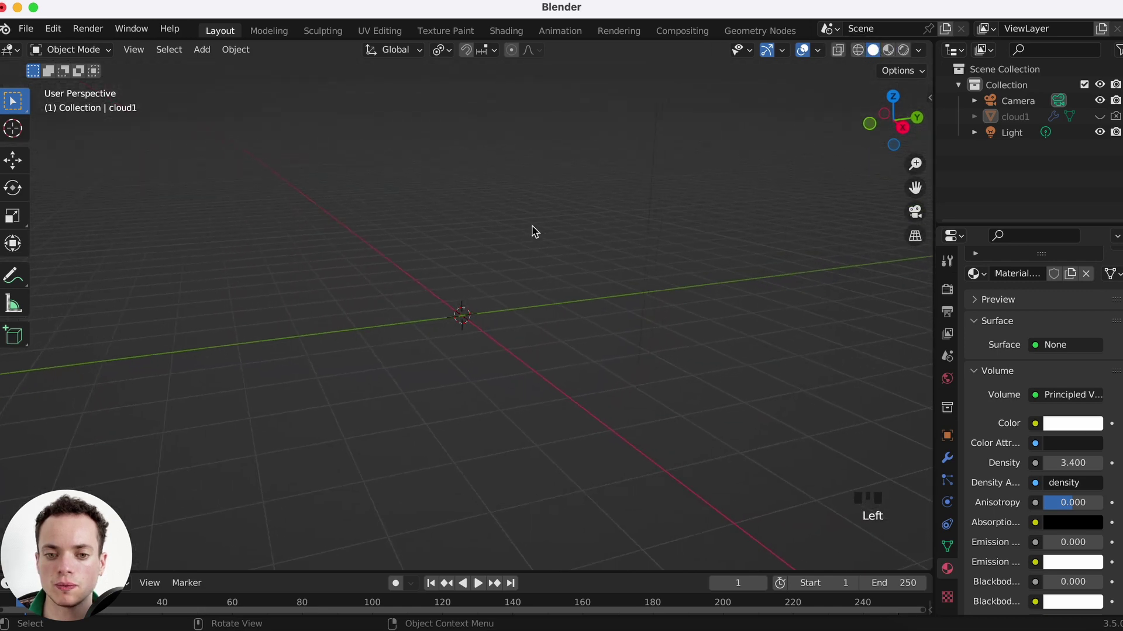
key(shift+a)
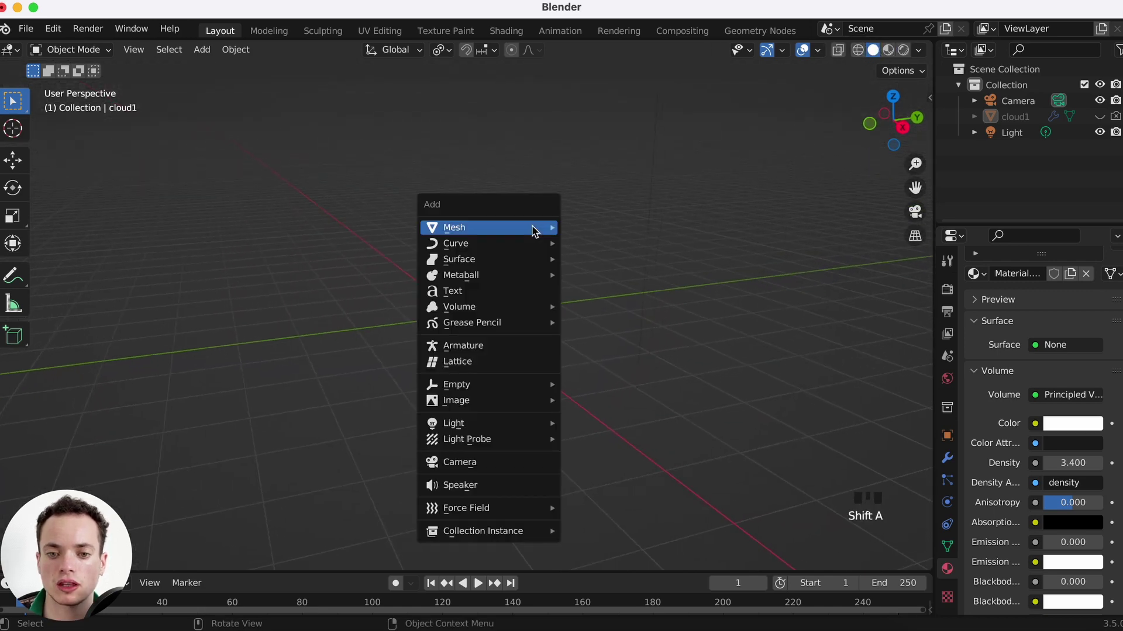
mouse_move(535, 225)
click(576, 241)
super+scroll(507, 359, up, 3)
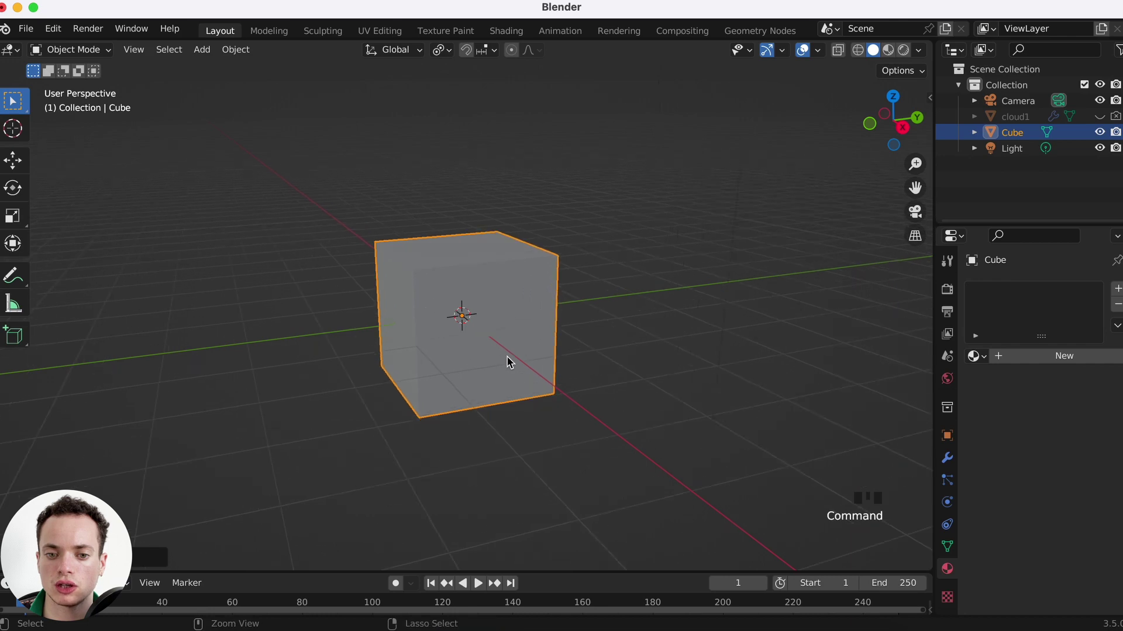
In Edit Mode, extrude the cube's two opposite Y-facing sides outward by about 1.33 m as individual faces.
scroll(507, 359, left, 3)
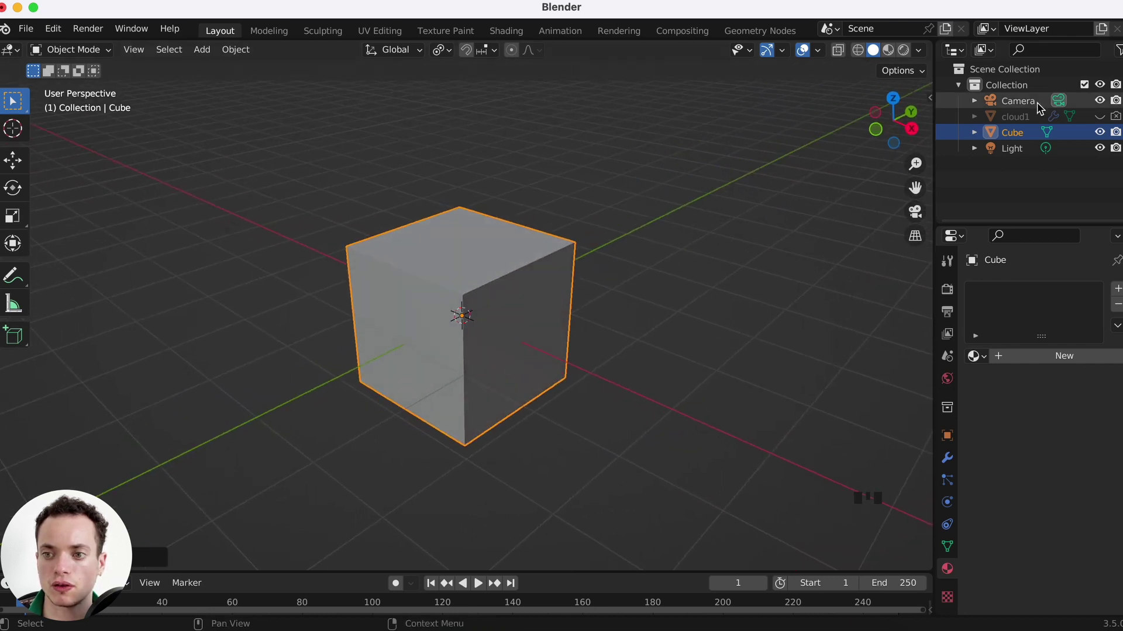
key(Tab)
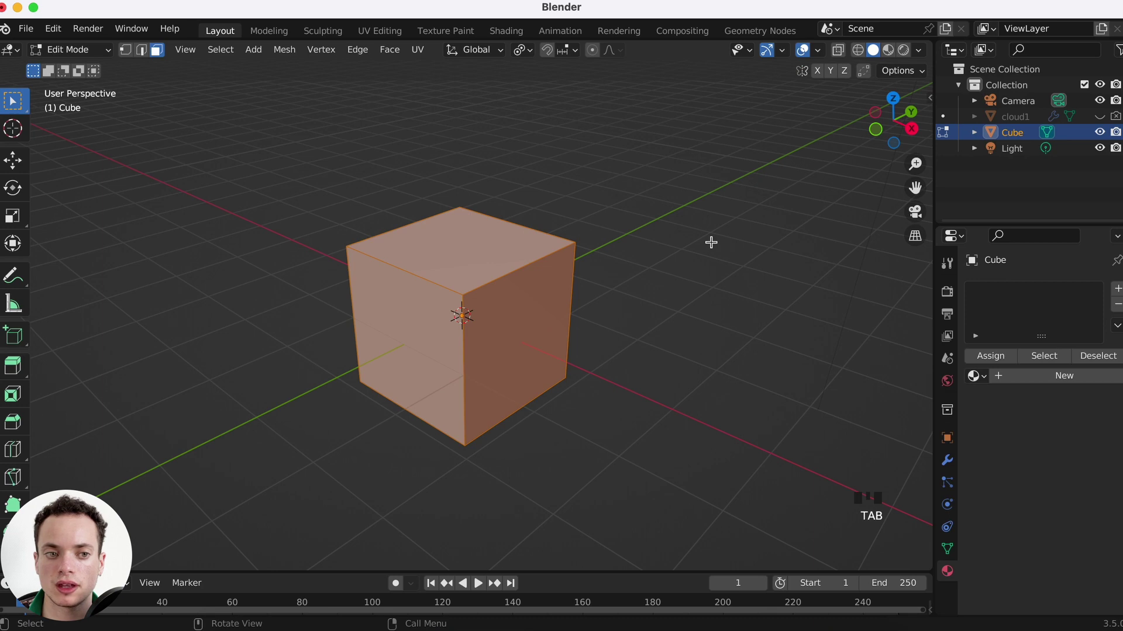
click(397, 312)
scroll(454, 310, left, 5)
shift+click(499, 331)
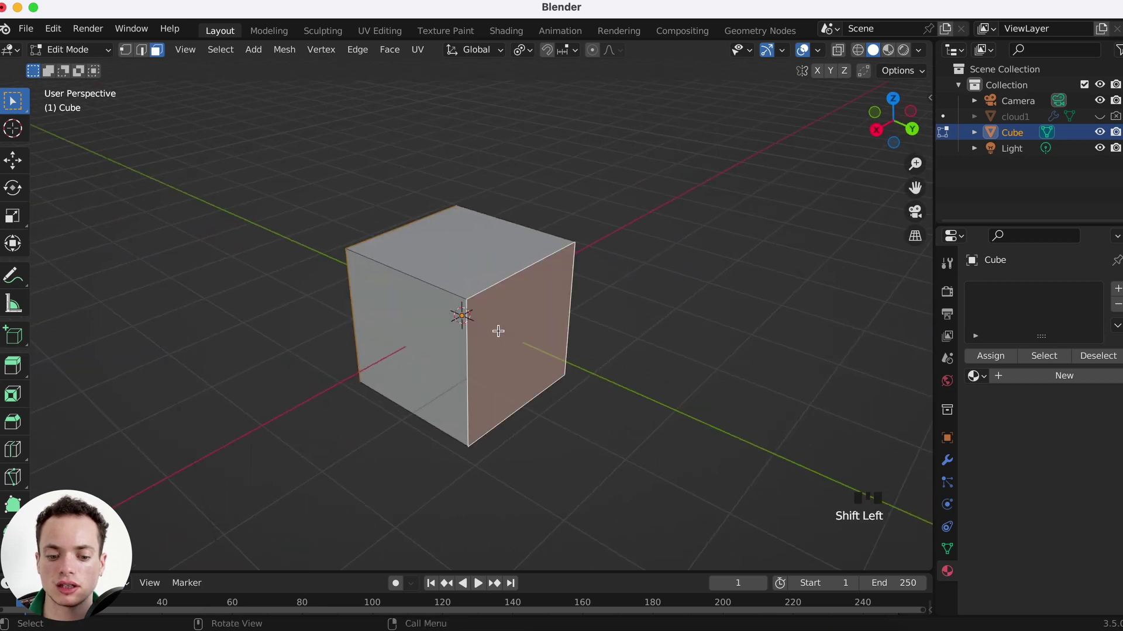
key(alt+e)
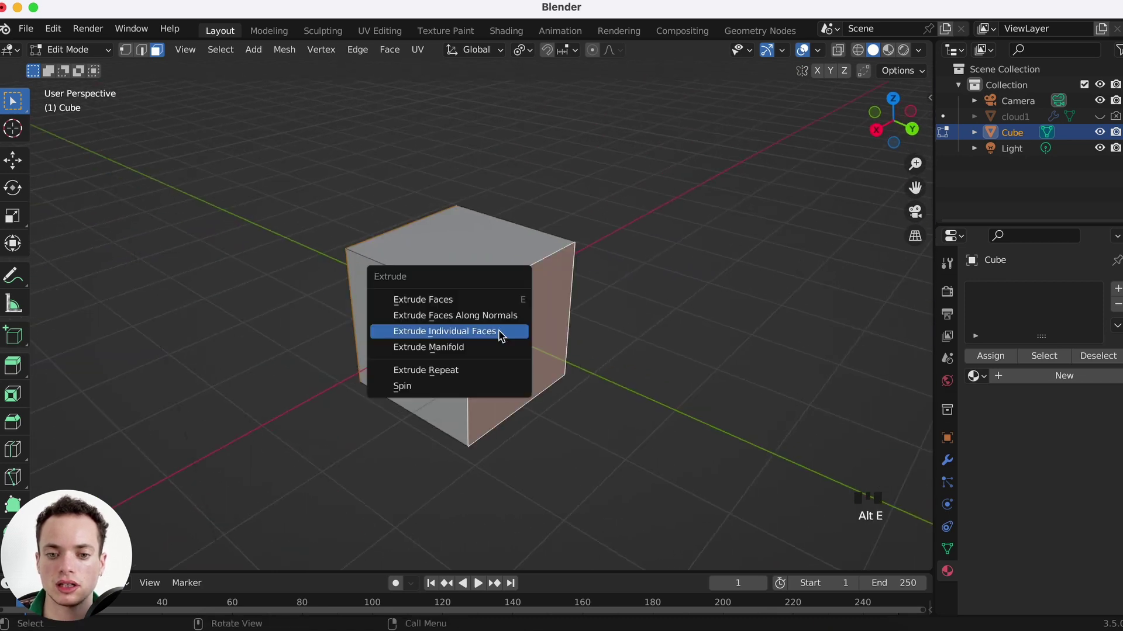
click(500, 331)
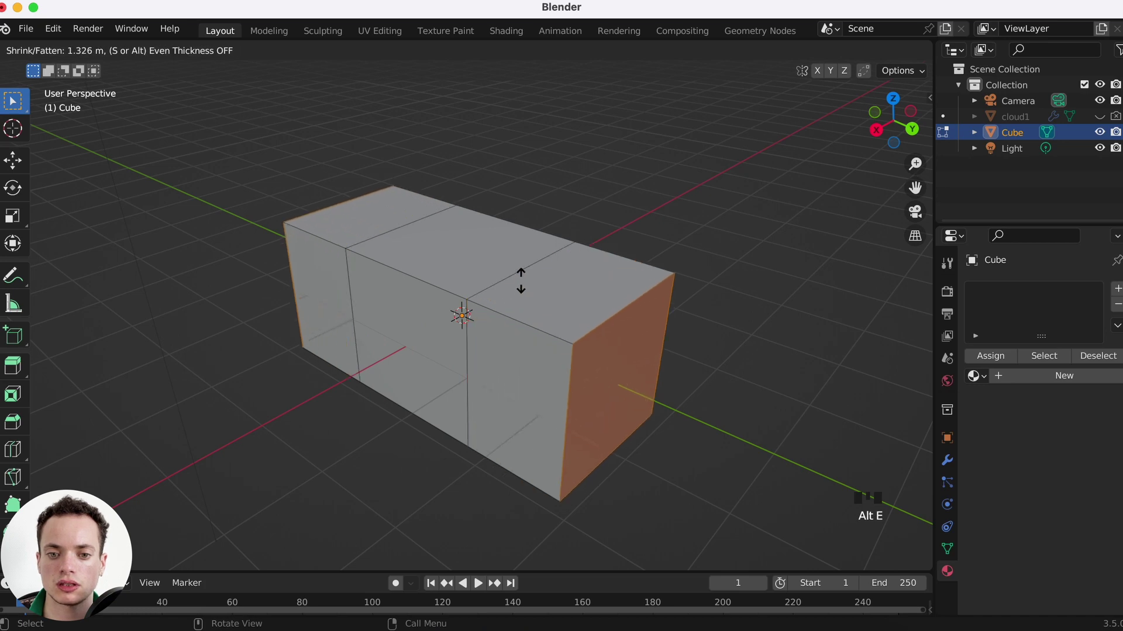
click(521, 277)
Extrude the middle top face of the elongated block upward by about 0.63 m.
click(481, 253)
middle_drag(543, 252, 577, 260)
key(e)
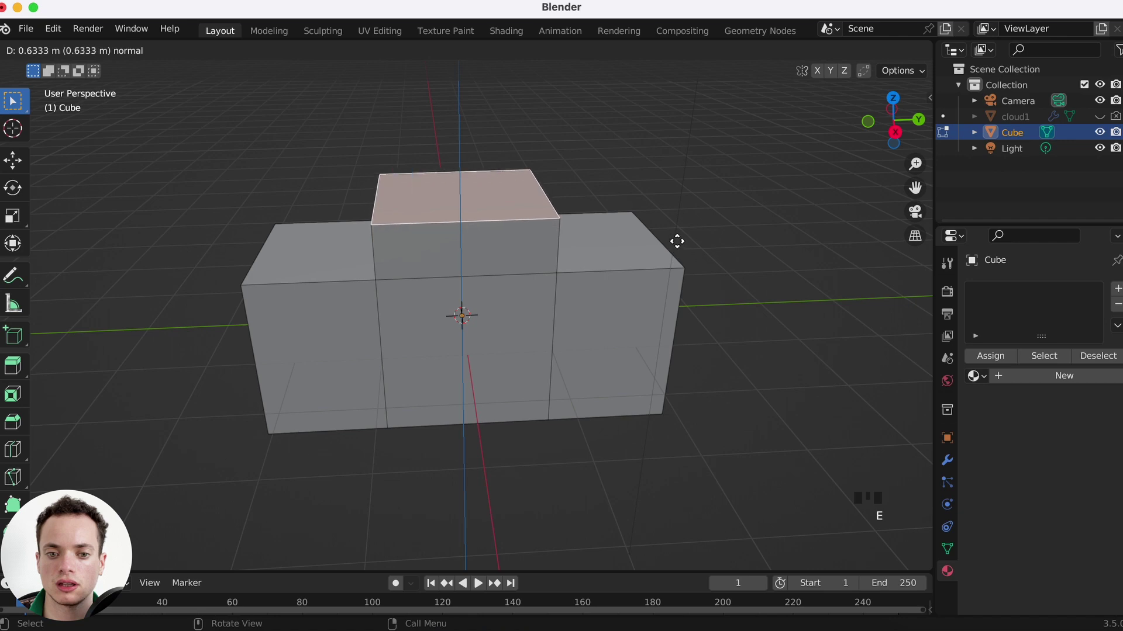
click(676, 241)
Scale the raised top face and both end faces down together to about 0.7, and return to Object Mode.
middle_drag(676, 241, 677, 239)
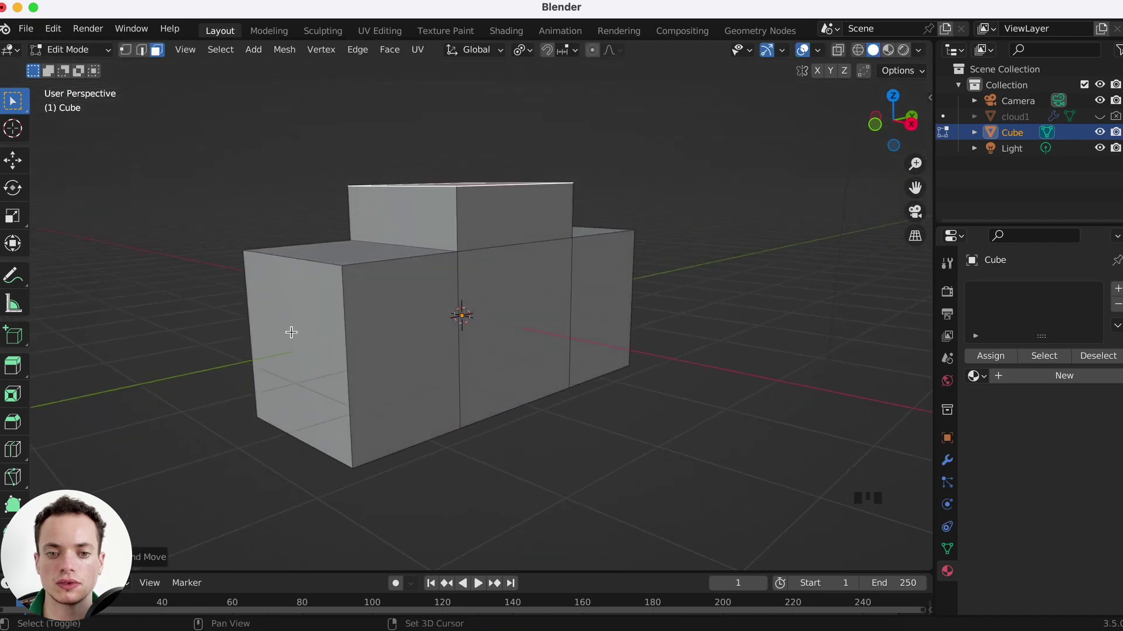
shift+click(291, 332)
middle_drag(291, 332, 729, 474)
shift+click(462, 371)
key(s)
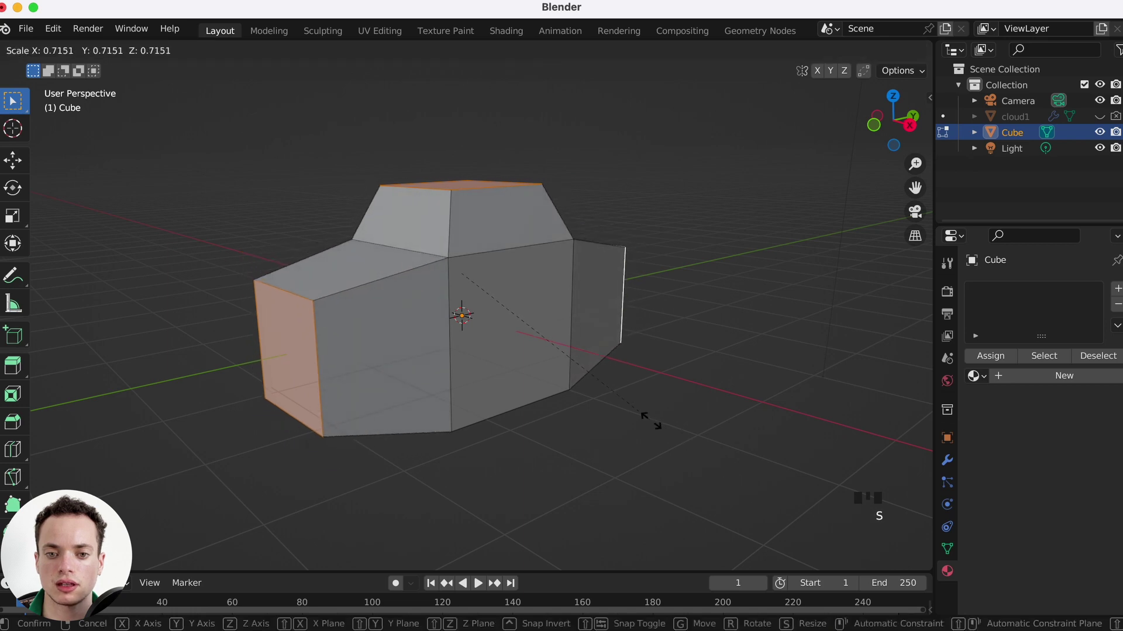
click(645, 418)
click(725, 416)
middle_drag(724, 416, 728, 419)
key(Tab)
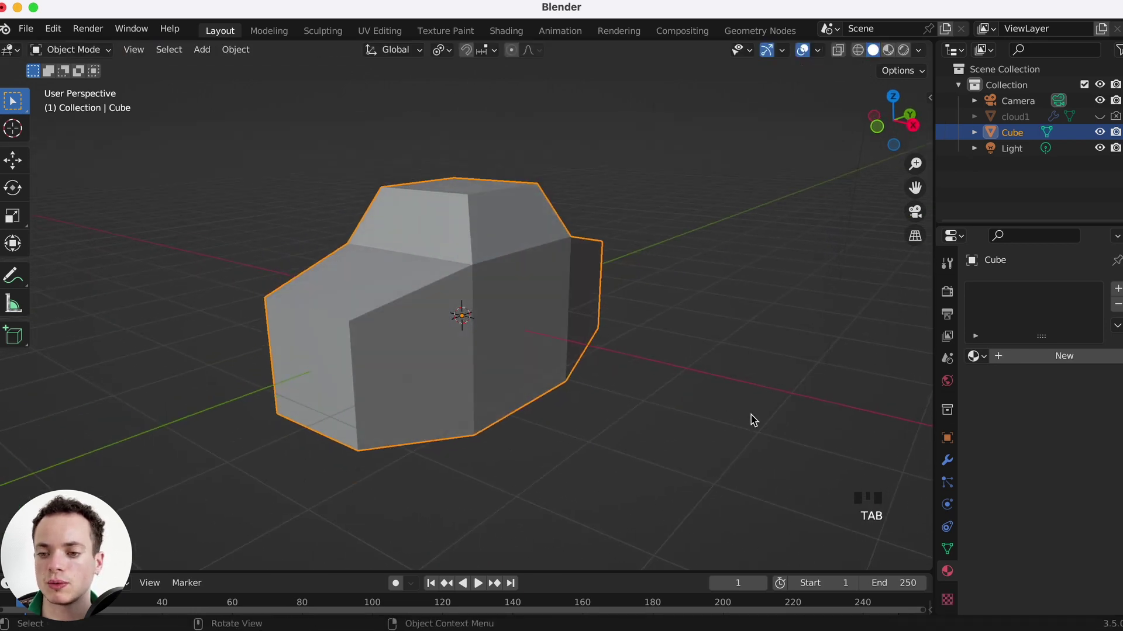
Add a Subdivision Surface modifier to the new cube with viewport and render levels of 4.
click(947, 462)
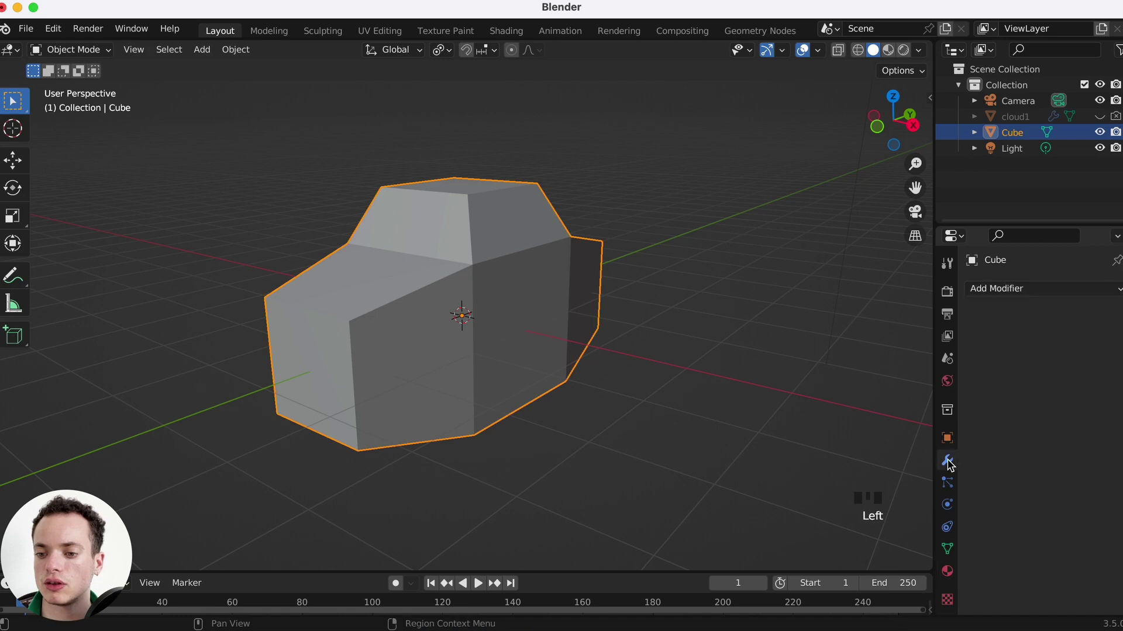
click(1011, 296)
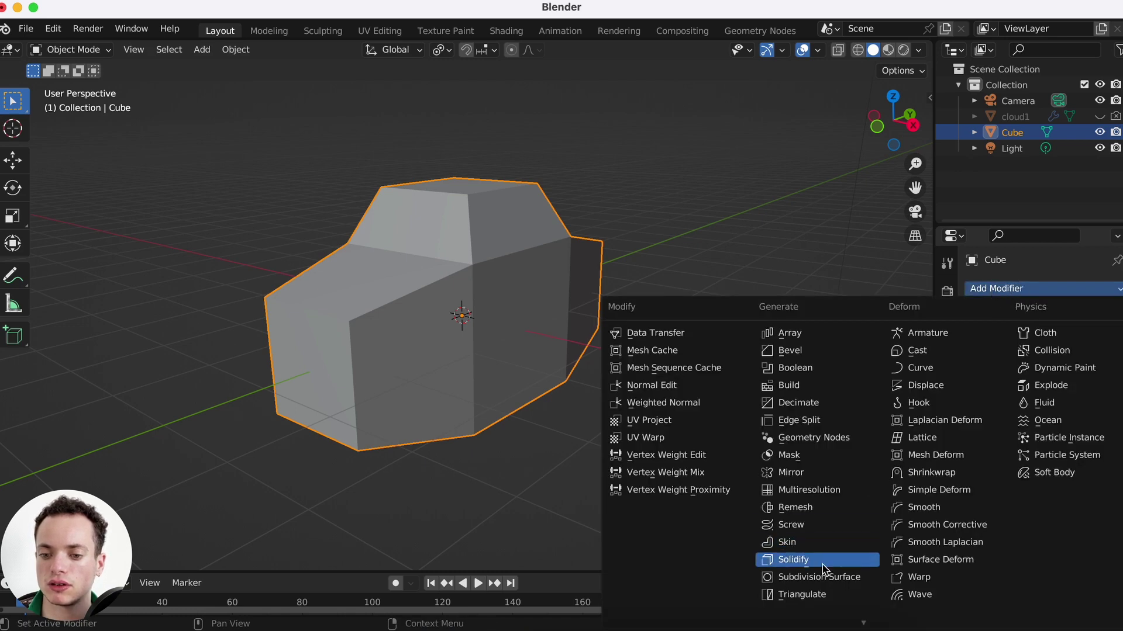
click(807, 577)
click(1098, 357)
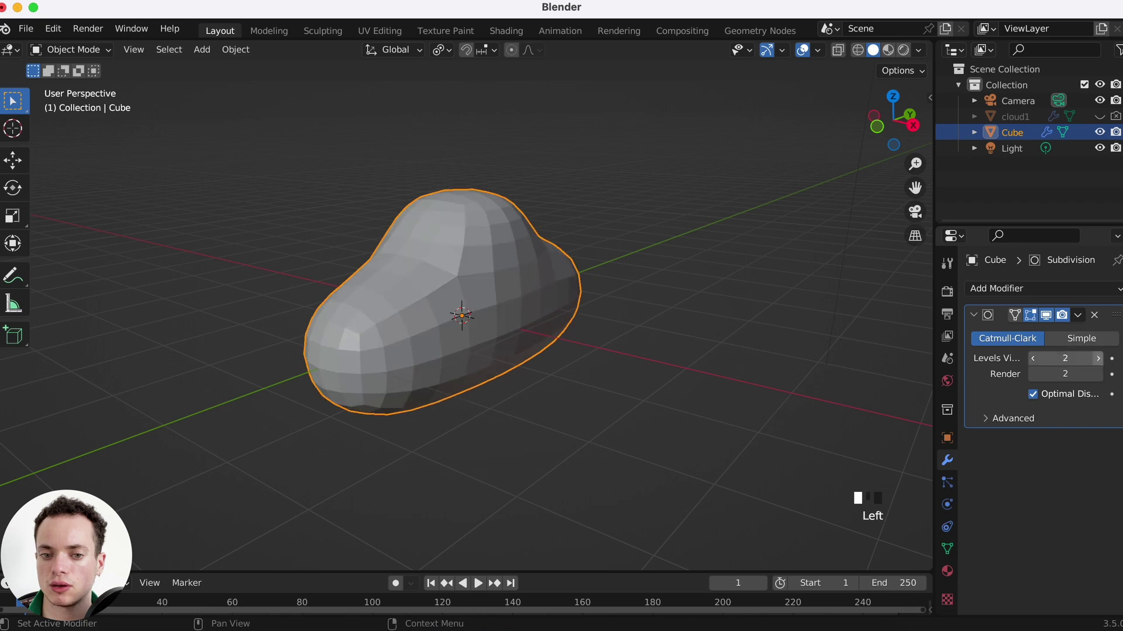
click(1098, 357)
click(1099, 357)
click(1099, 373)
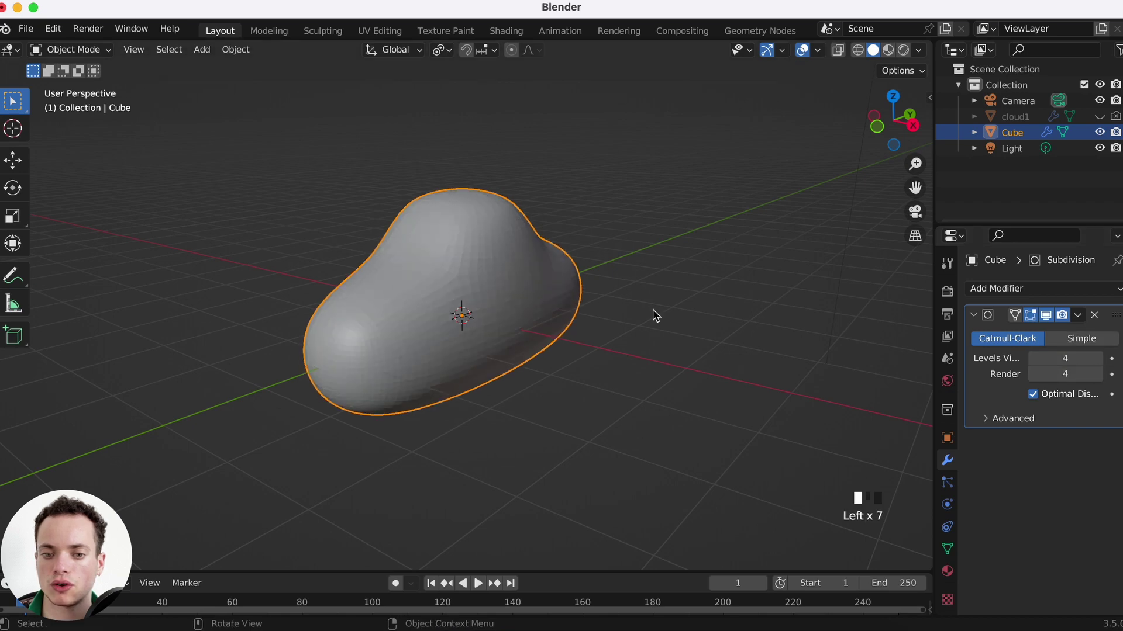
In Edit Mode, raise the cloud mesh's top face about 0.22 m along Z, return to Object Mode and collapse the Subdivision modifier.
middle_drag(651, 313, 651, 314)
key(Tab)
click(464, 181)
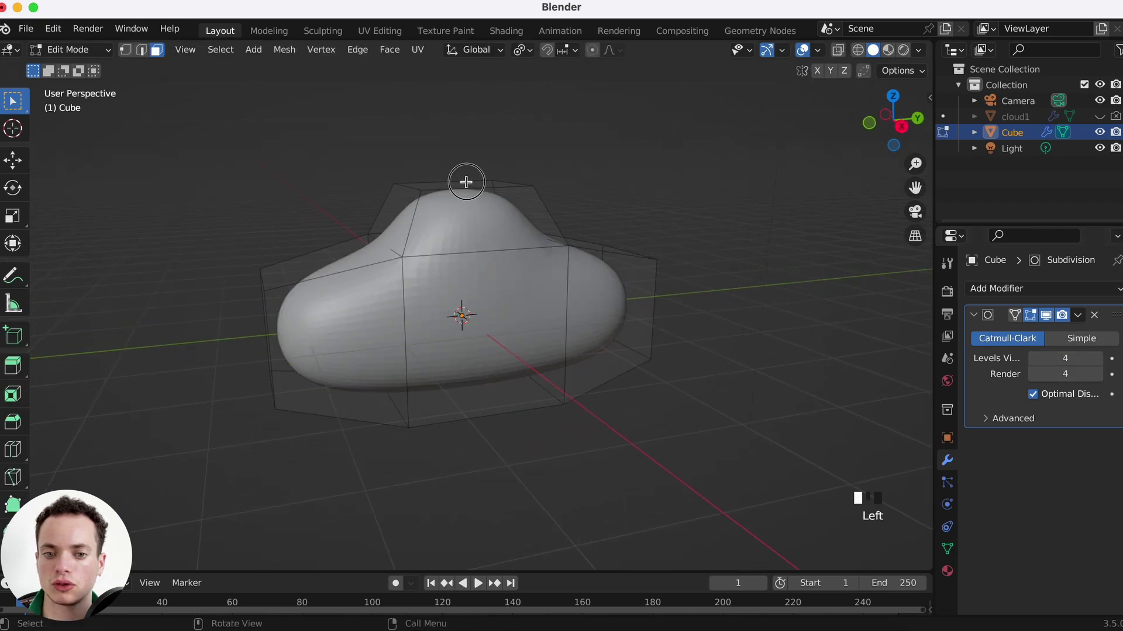
key(g)
key(z)
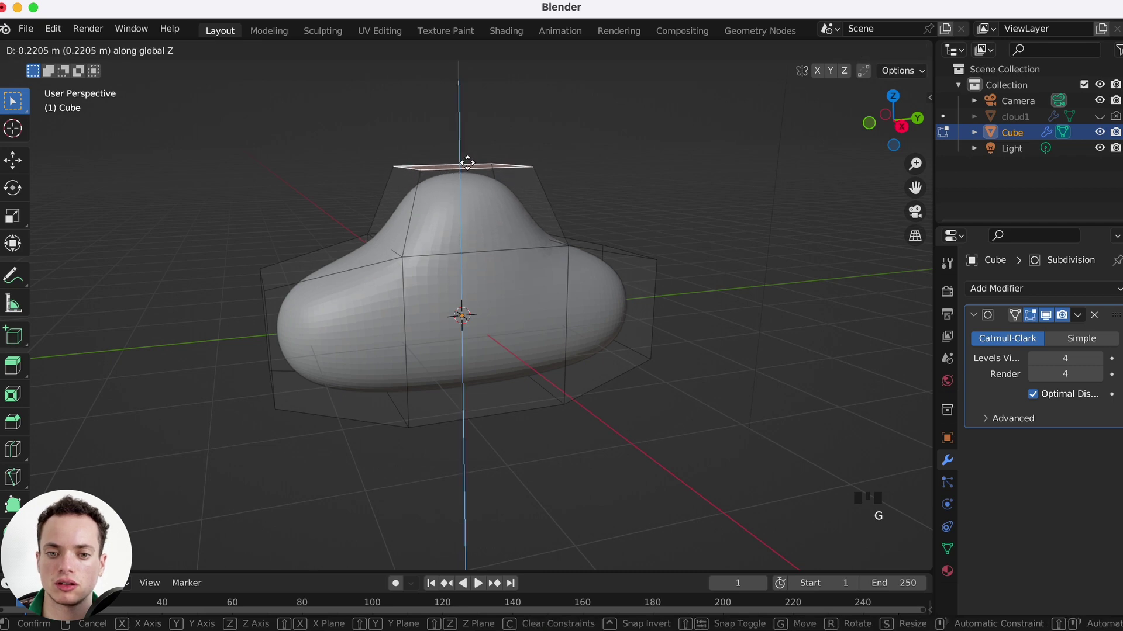
click(465, 157)
key(Tab)
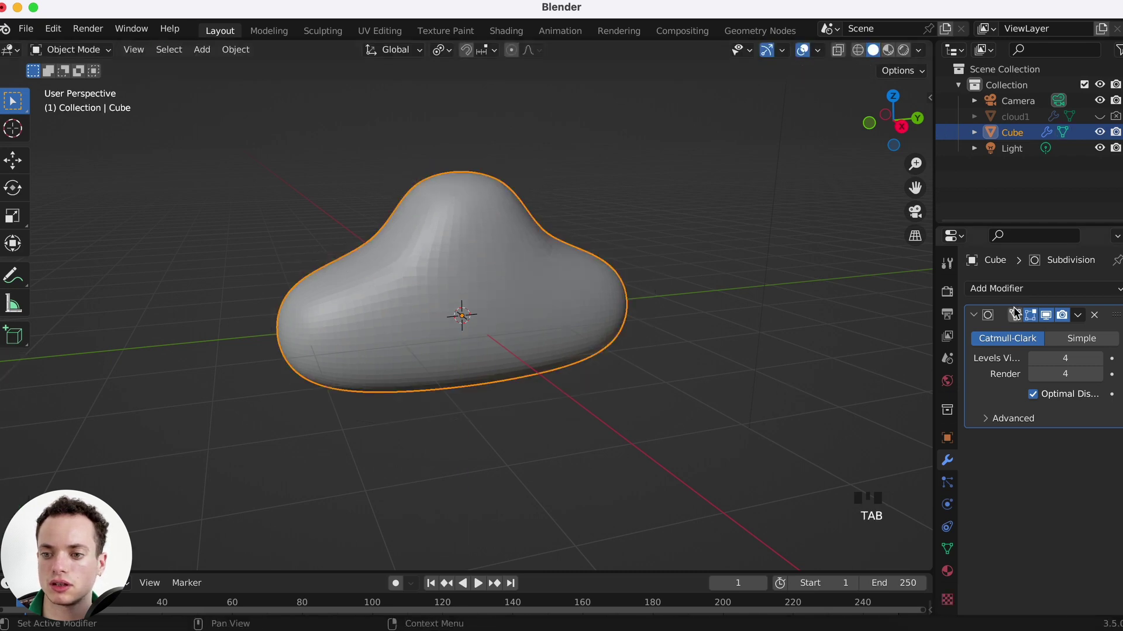
click(974, 316)
Add an empty Volume object to the scene.
middle_drag(661, 316, 660, 316)
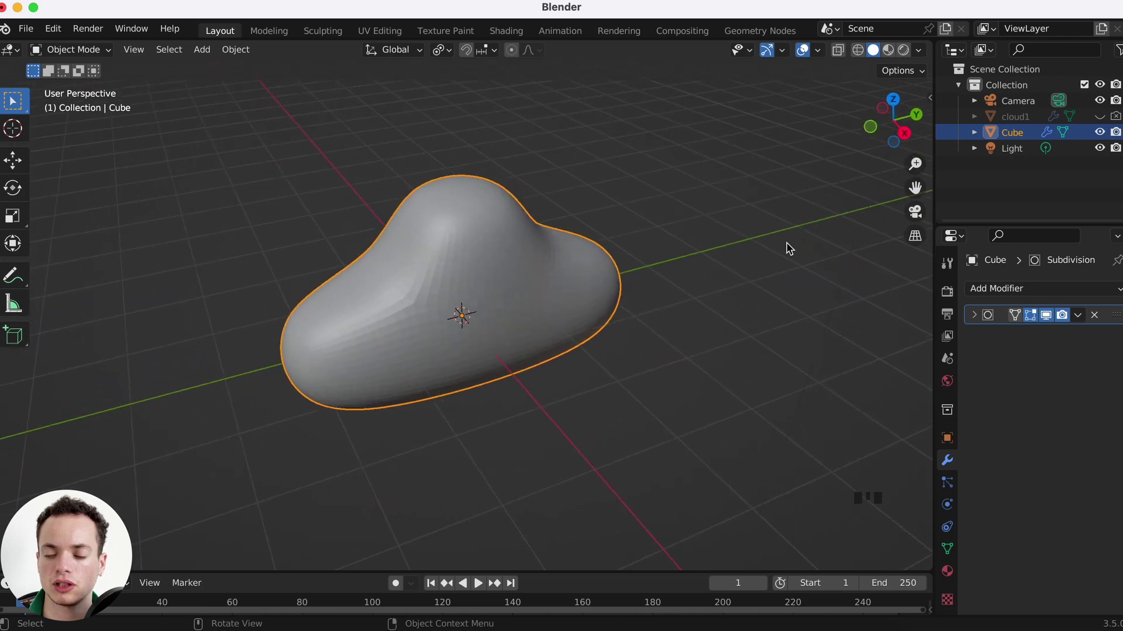
key(shift+a)
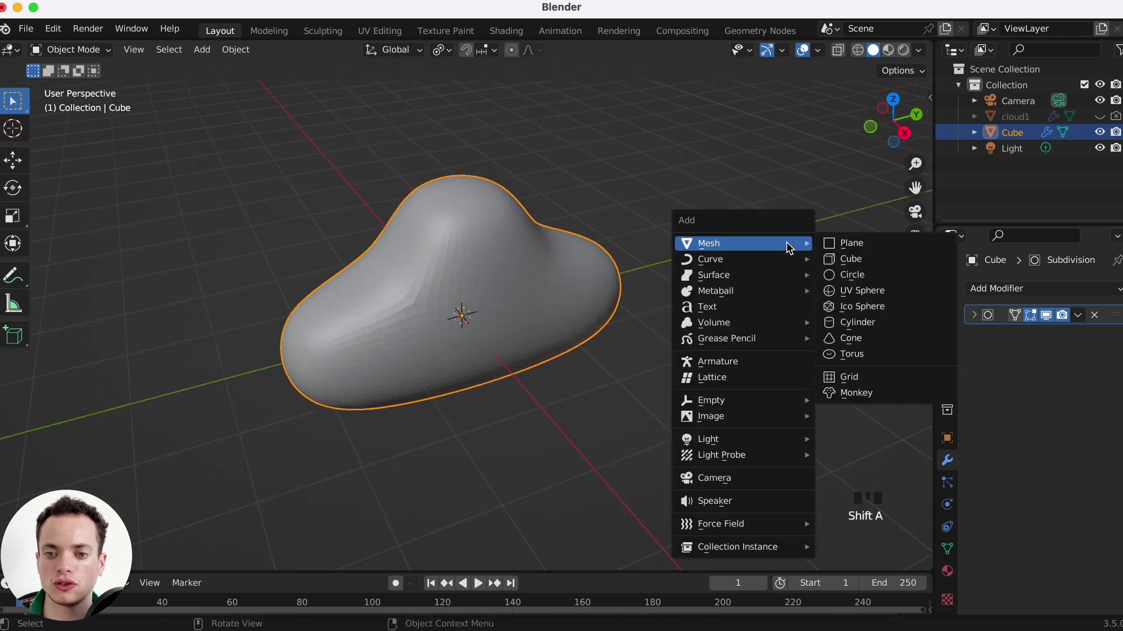
mouse_move(728, 326)
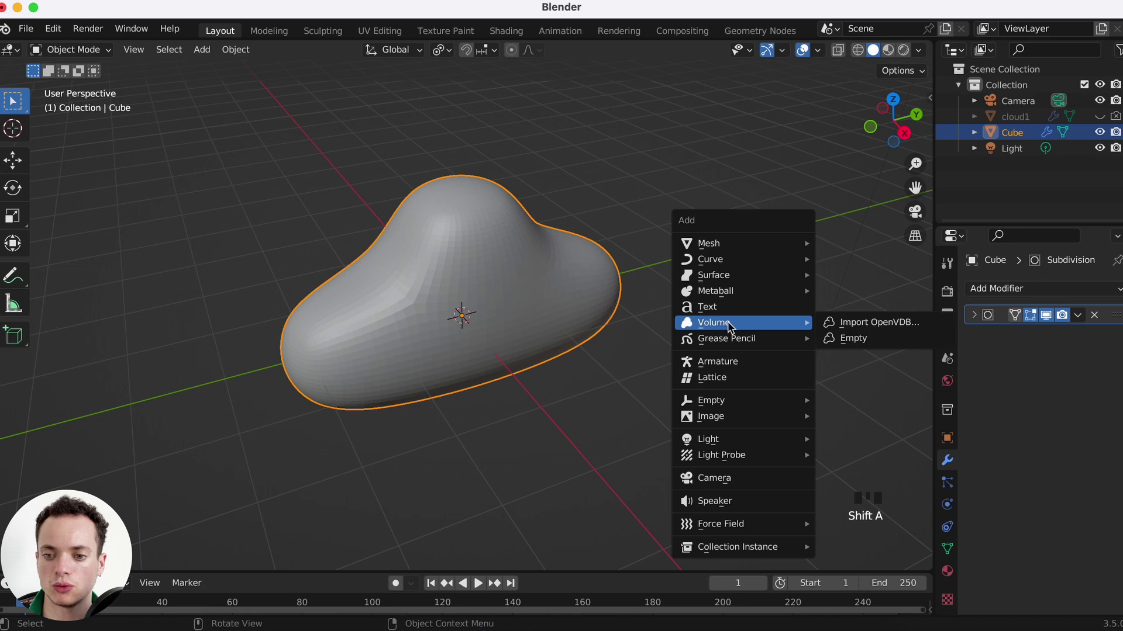
click(872, 343)
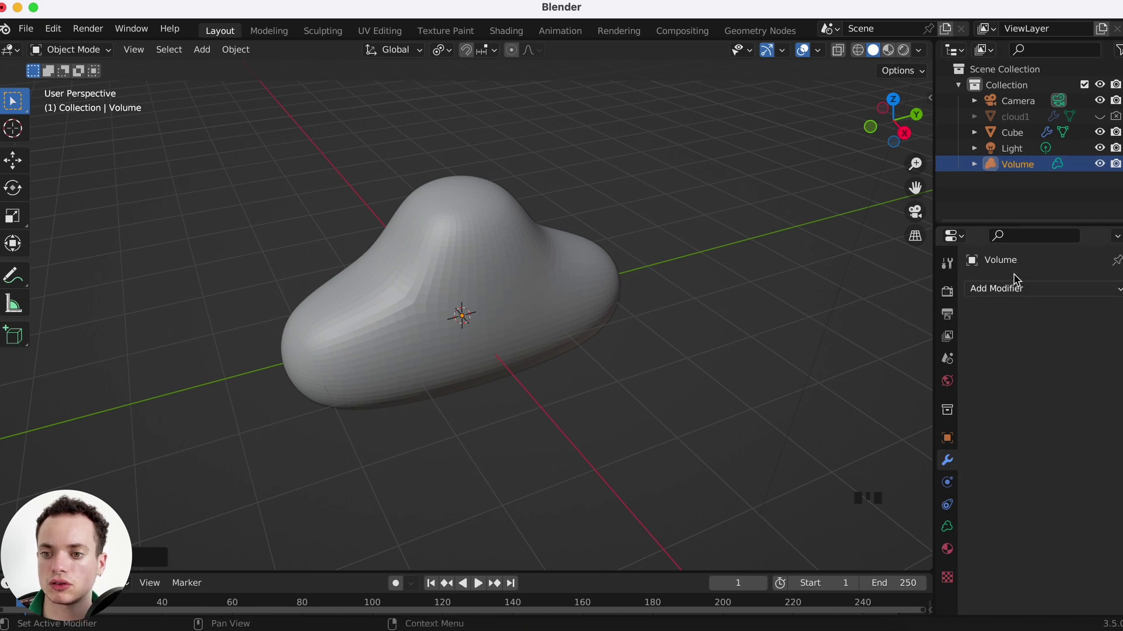
Add a Mesh to Volume modifier to the Volume object, using the Cube as its source object.
click(1015, 293)
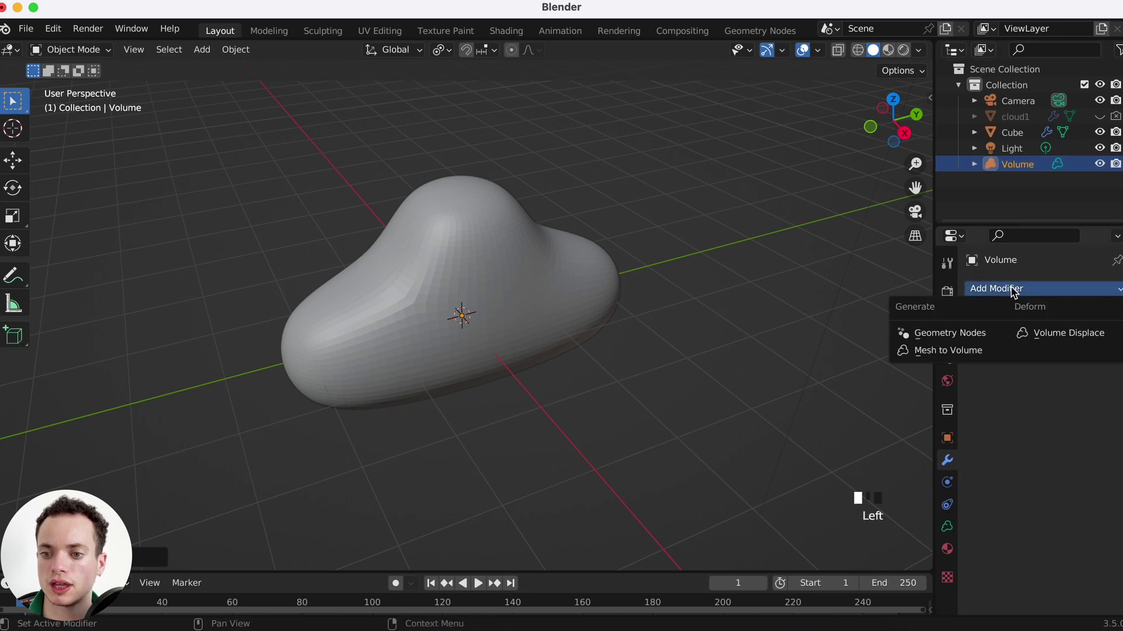
click(951, 353)
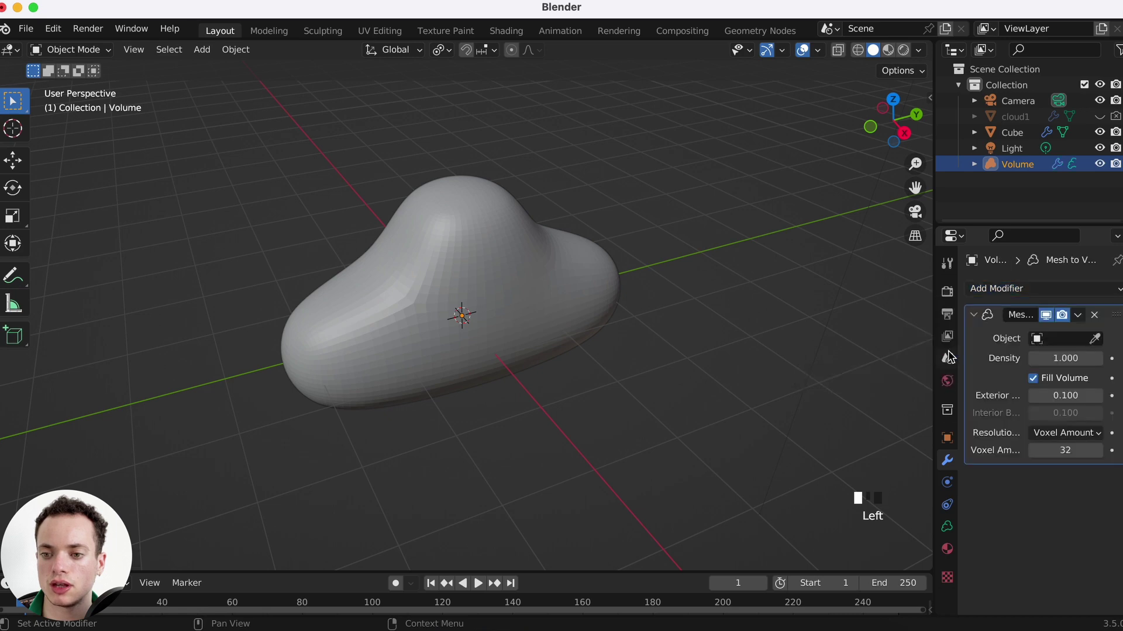
click(1095, 338)
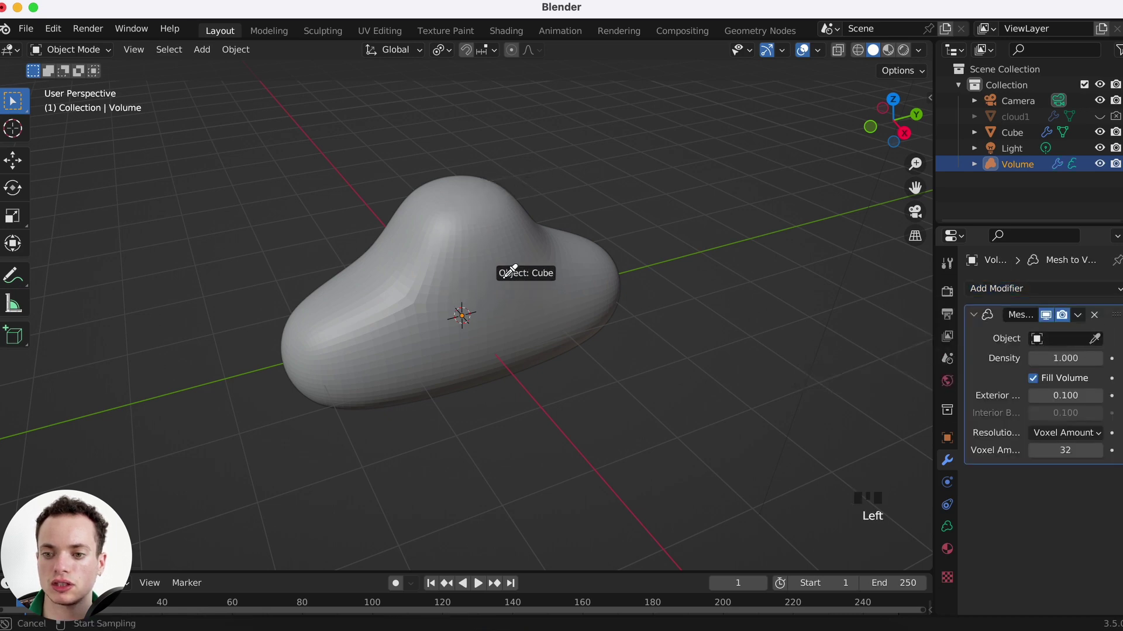
click(515, 258)
middle_drag(648, 259, 650, 257)
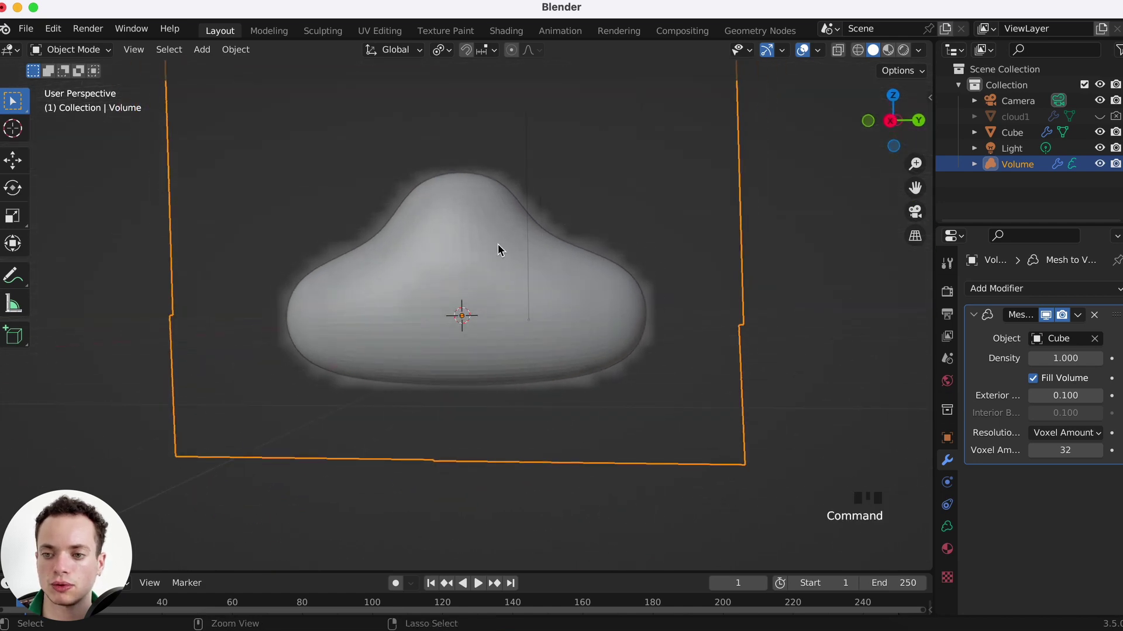
super+scroll(497, 244, up, 2)
scroll(497, 243, left, 3)
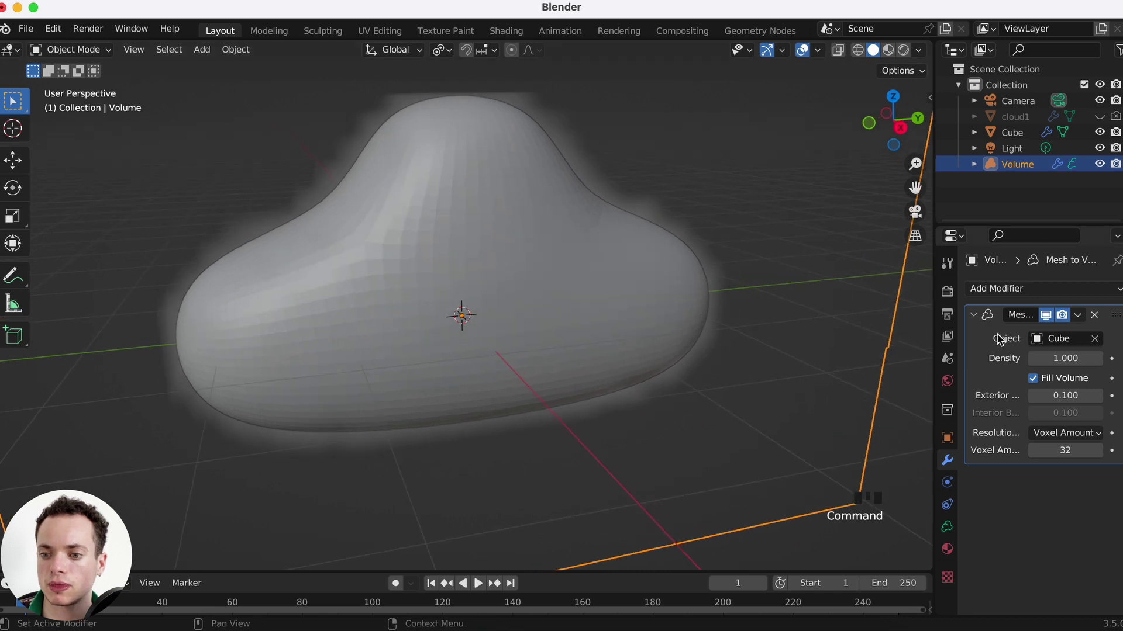
Collapse the Mesh to Volume modifier and add a Volume Displace modifier to the Volume object.
click(974, 314)
click(1011, 290)
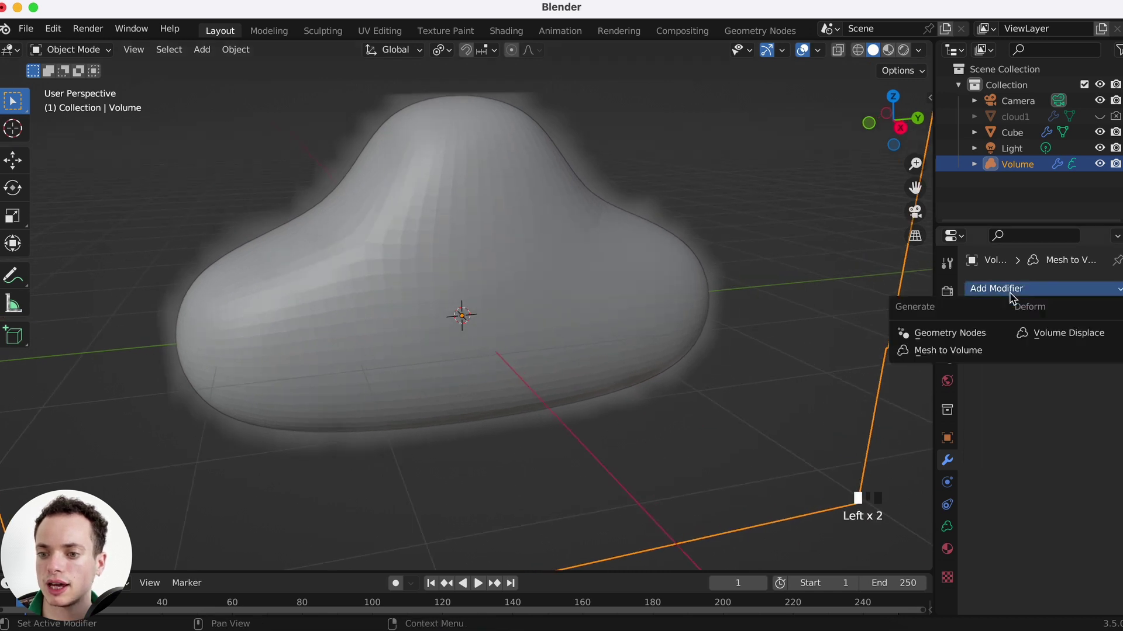
click(1063, 333)
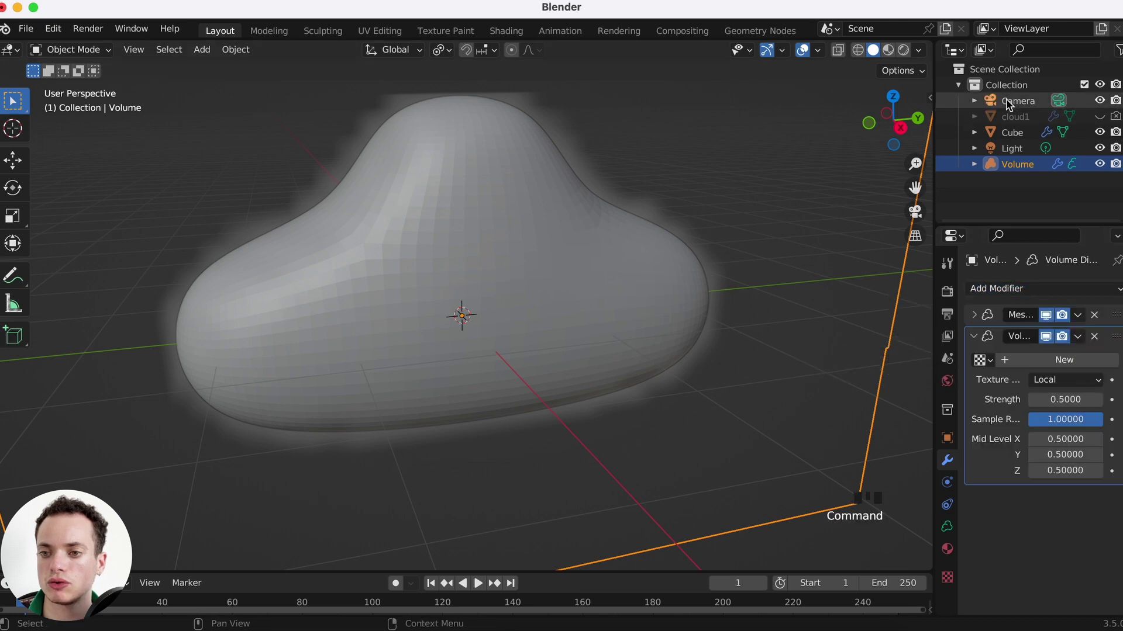
Show cloud1 briefly to review its displaced shape and modifiers, and hide it again.
click(1030, 119)
click(1100, 118)
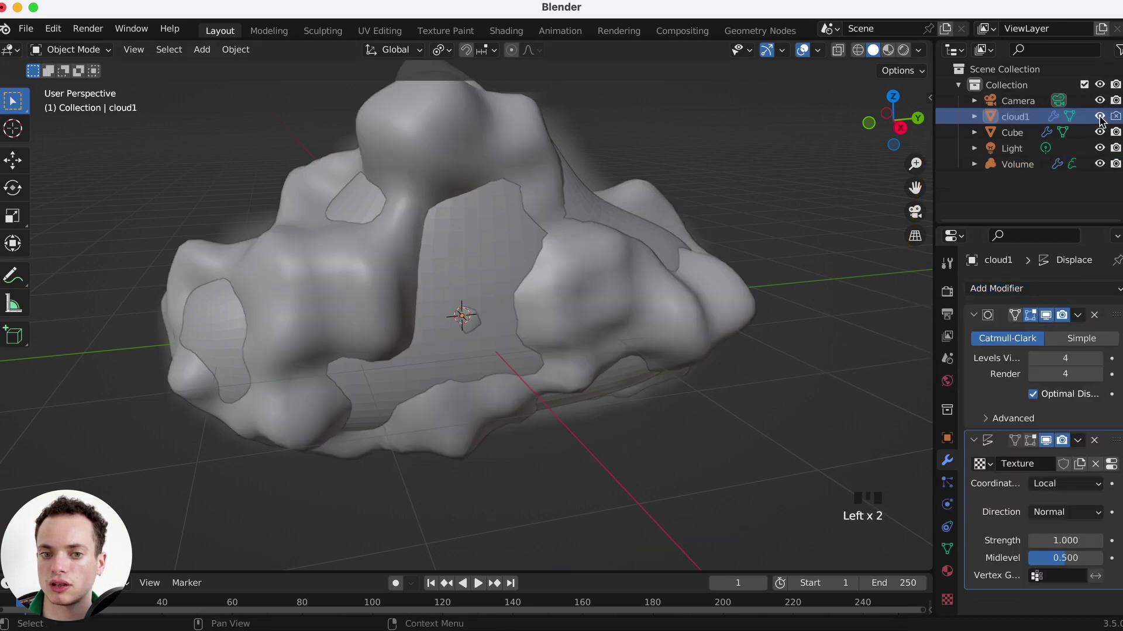
click(1099, 117)
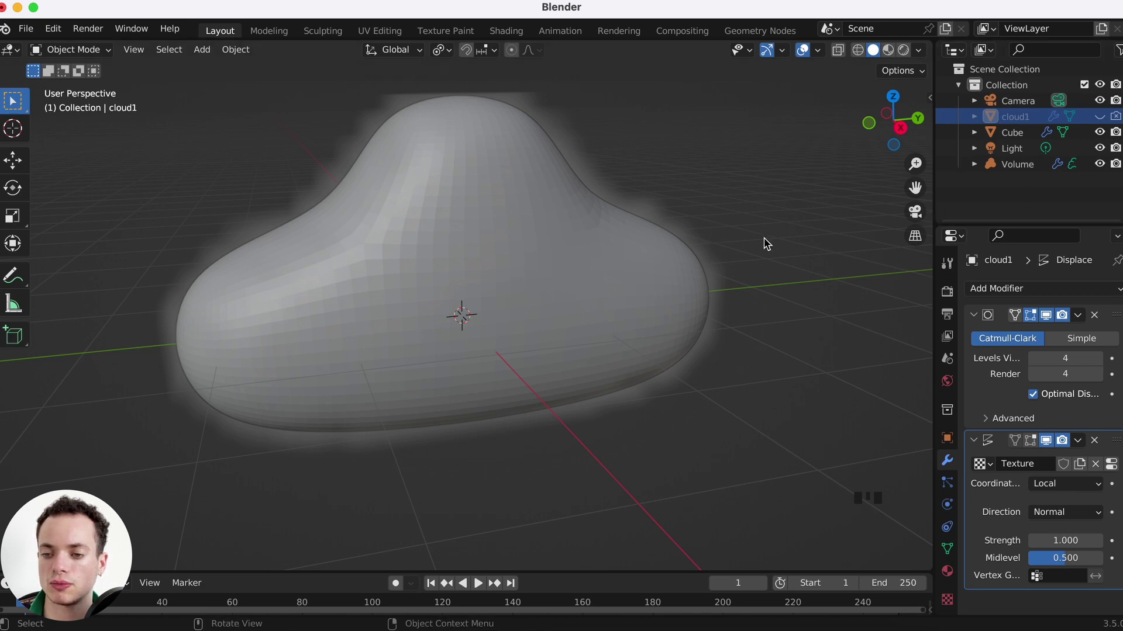
Create a new texture for the Volume object's Volume Displace modifier and set its type to Clouds.
click(1017, 164)
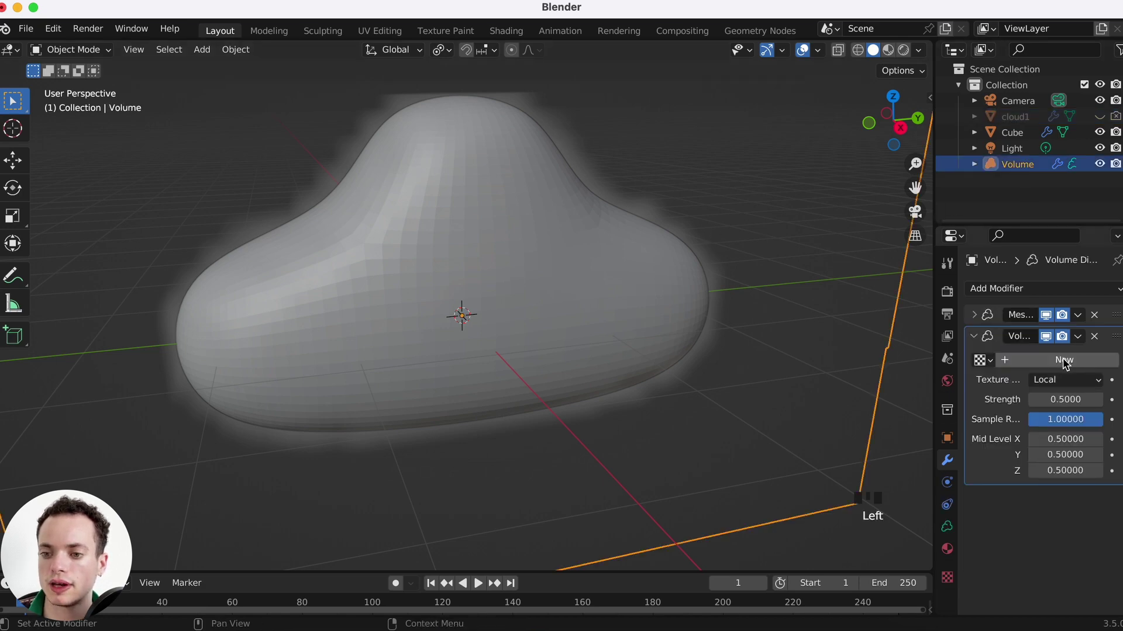
click(1064, 360)
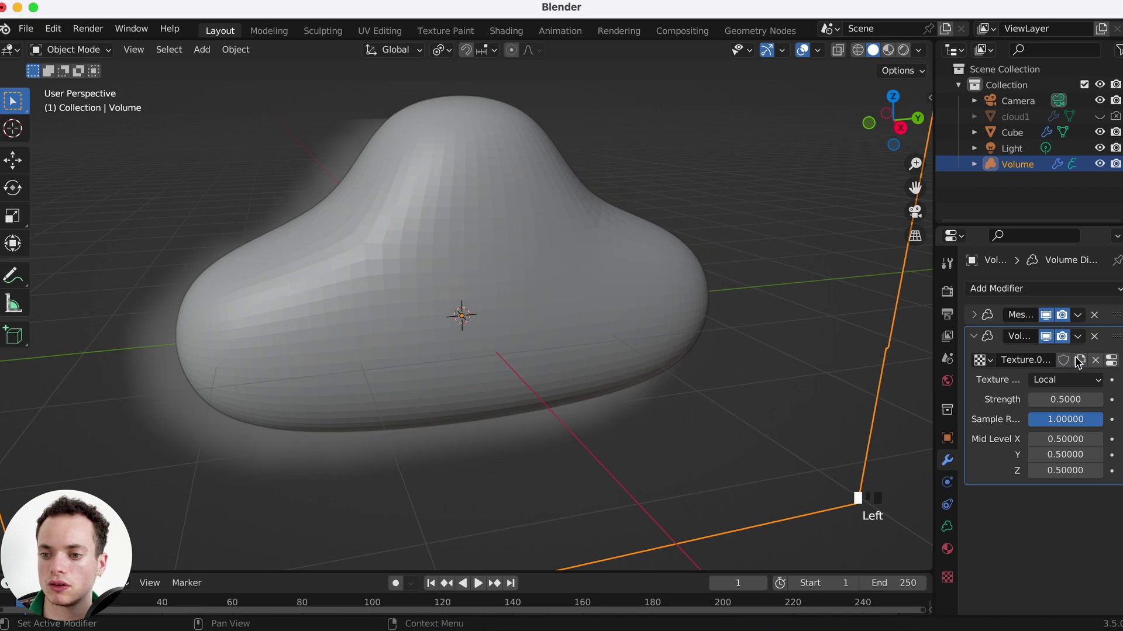
click(1111, 360)
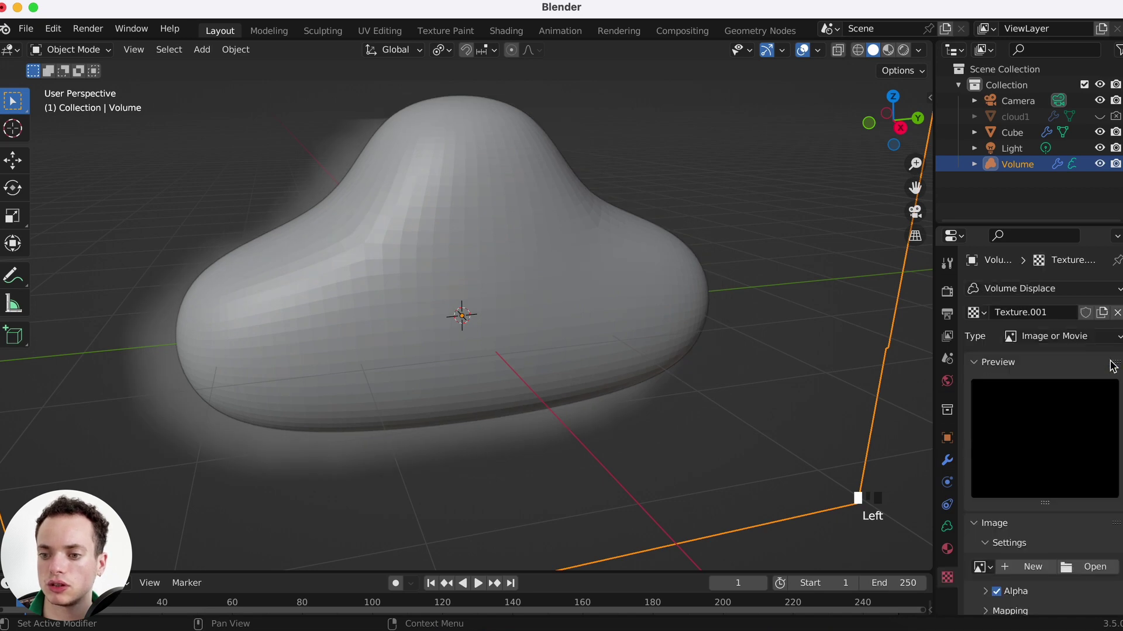
click(1051, 338)
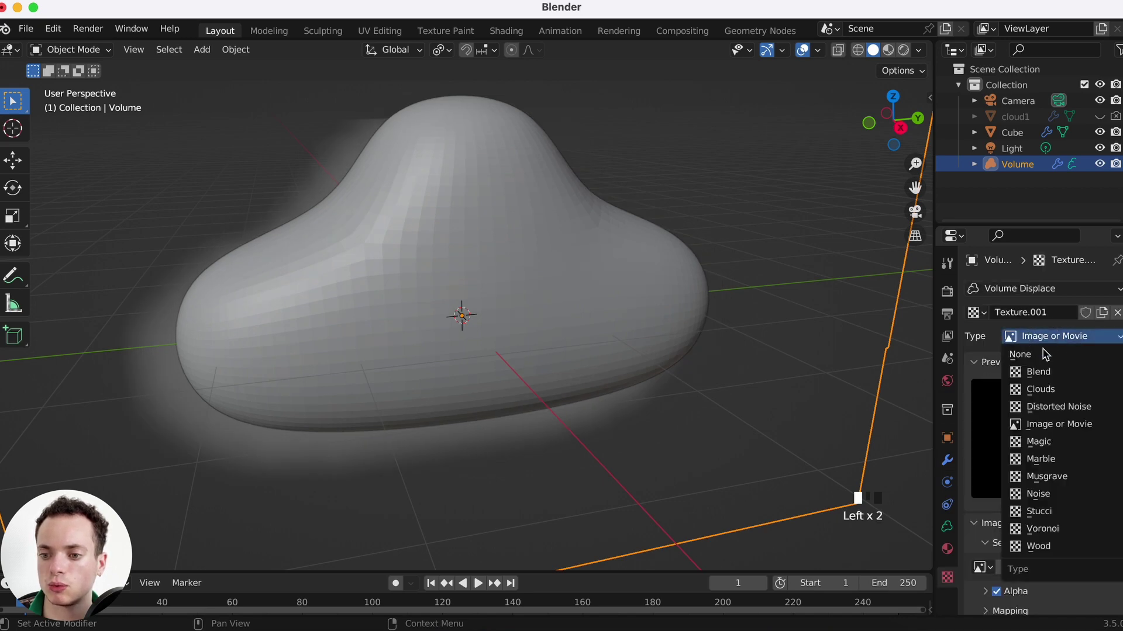
click(1040, 390)
Set the Clouds texture's size to 0.43.
scroll(728, 392, down, 5)
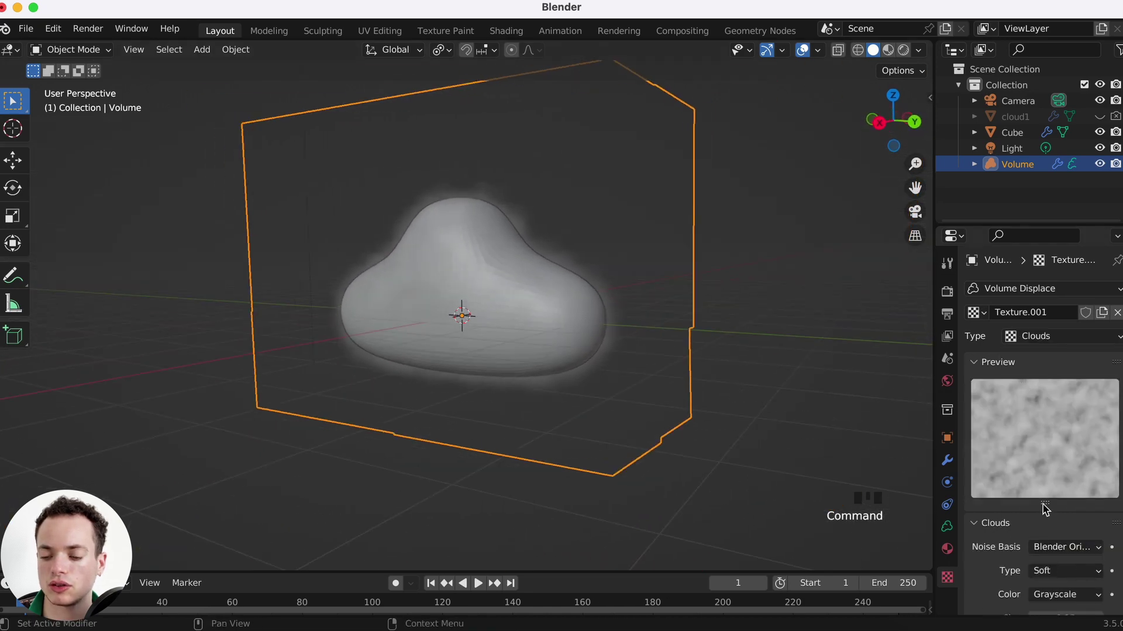
scroll(1044, 510, down, 4)
mouse_move(1052, 522)
mouse_down()
mouse_move(1111, 521)
mouse_move(1065, 521)
mouse_up()
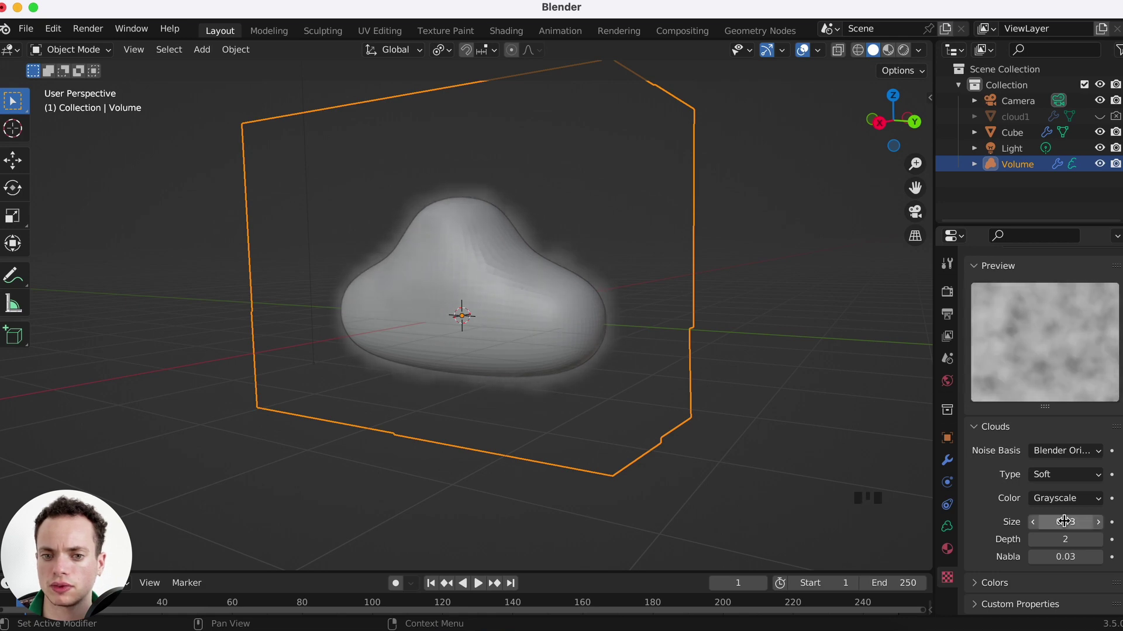
Hide the Cube mesh in the viewport and inspect the volume cloud by itself.
middle_drag(747, 423, 860, 433)
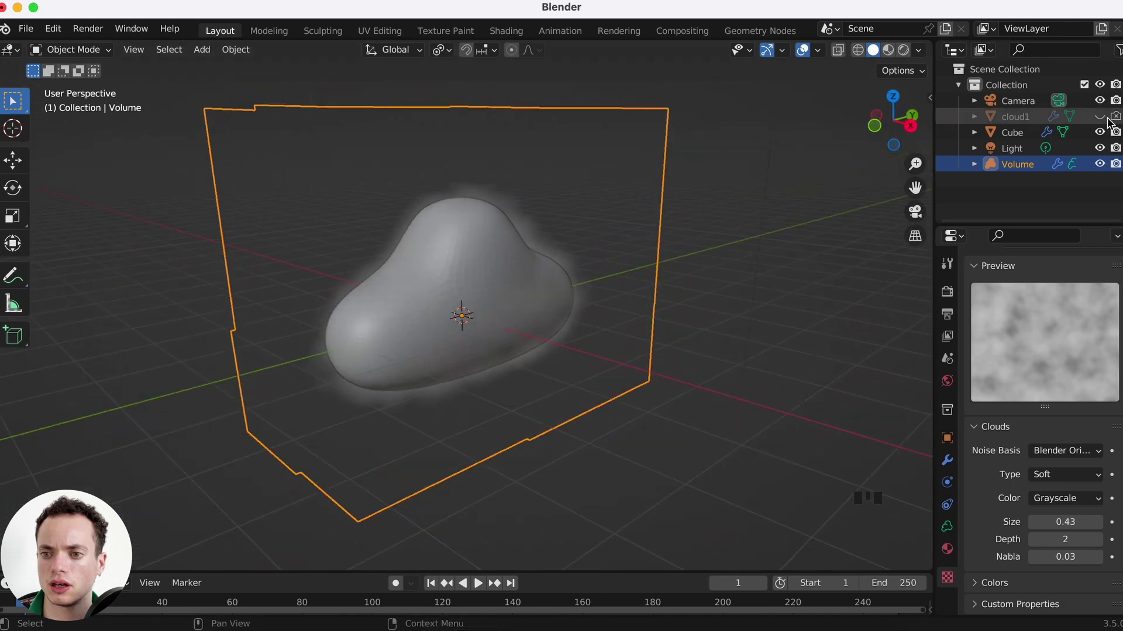
click(1007, 133)
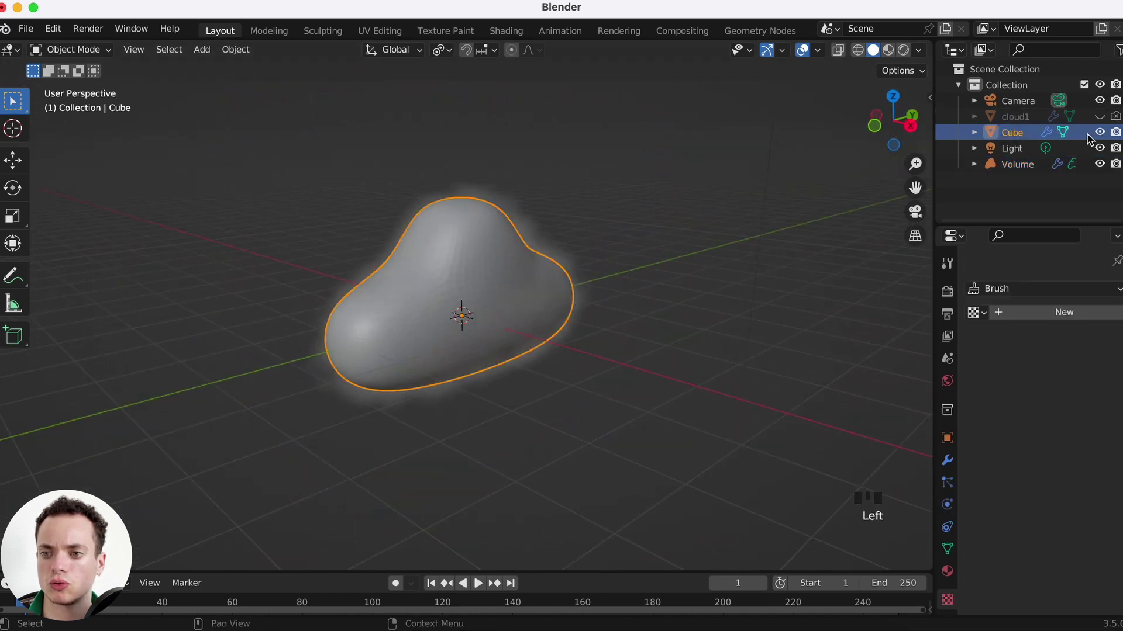
click(1100, 132)
scroll(688, 252, right, 6)
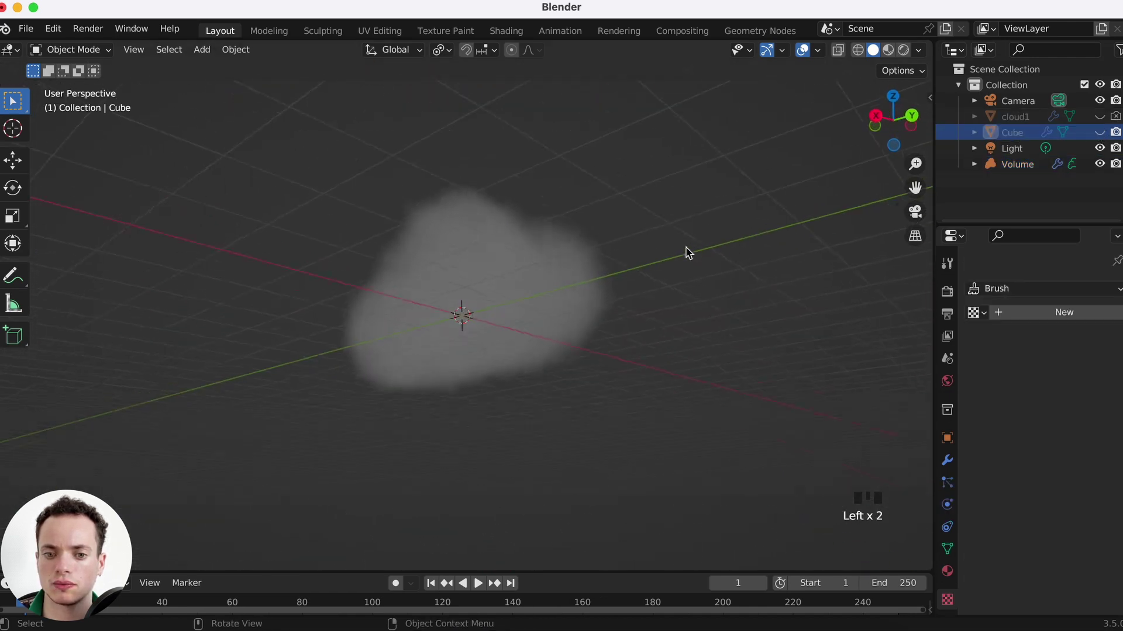
scroll(686, 247, up, 5)
super+scroll(686, 247, up, 6)
super+scroll(686, 248, down, 5)
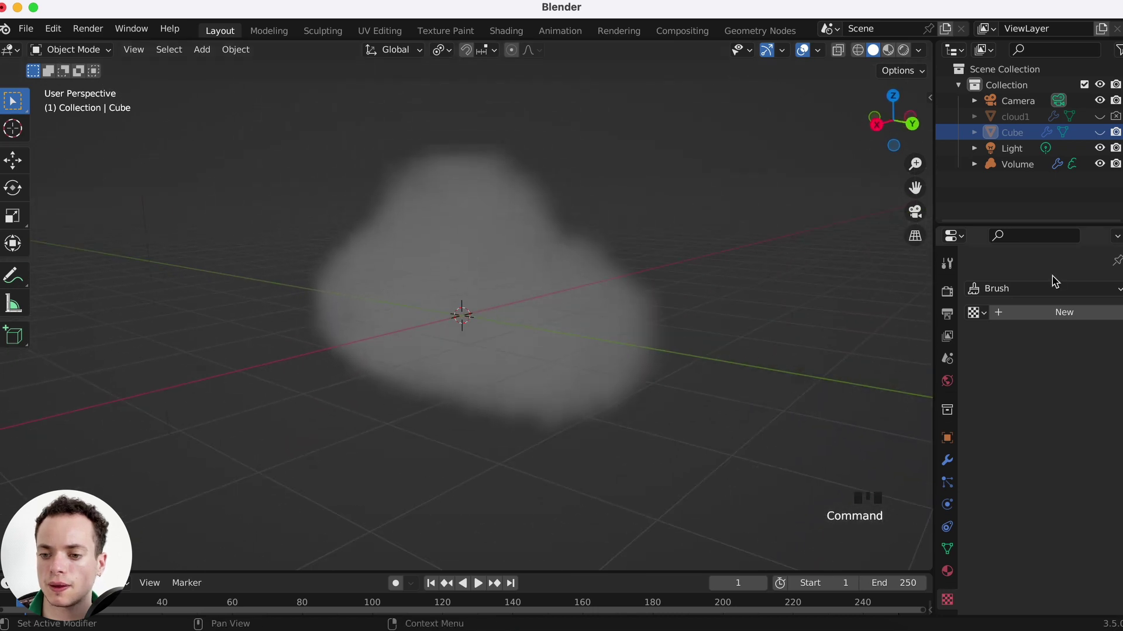
Set the Volume object's Volume Displace strength to 2 and inspect the cloud from several angles.
click(947, 461)
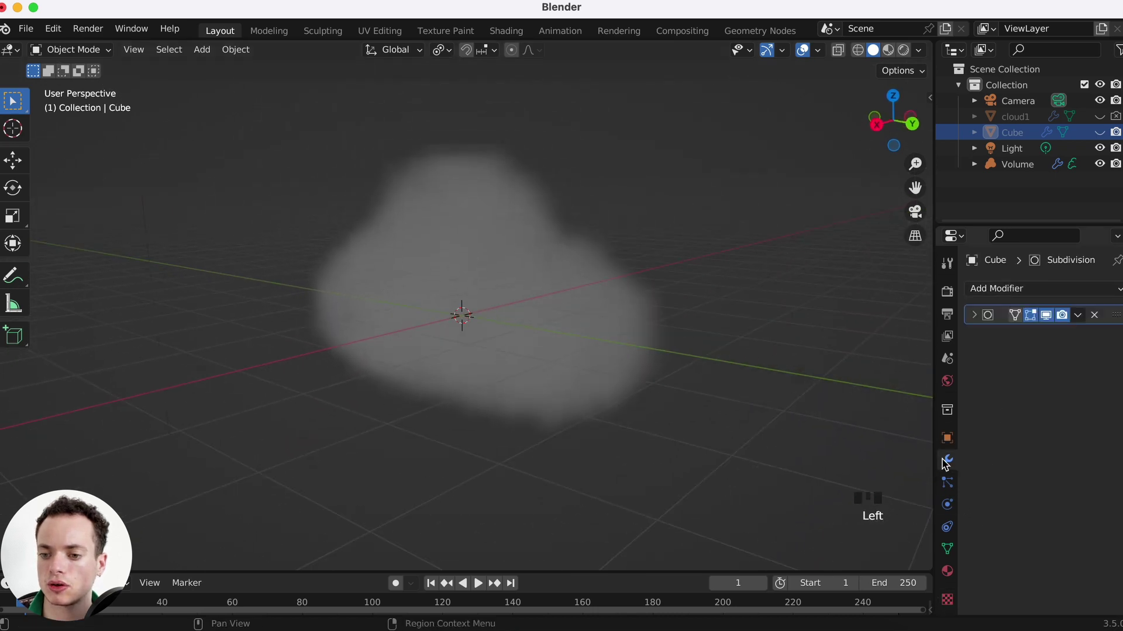
click(634, 301)
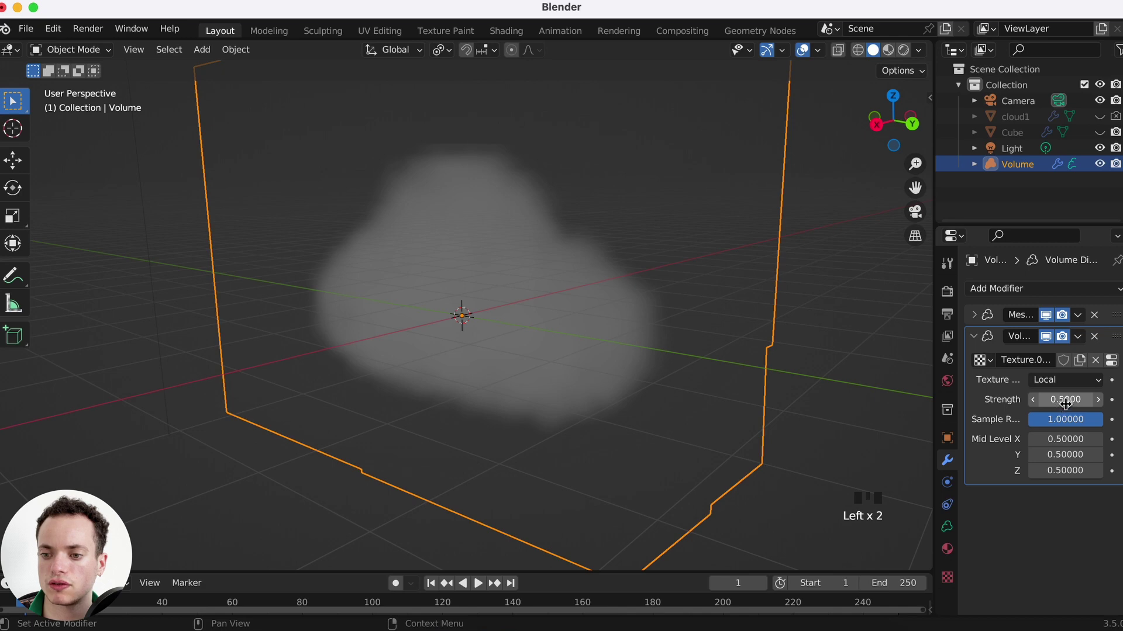
drag(1066, 402, 1075, 403)
click(1066, 402)
text(1)
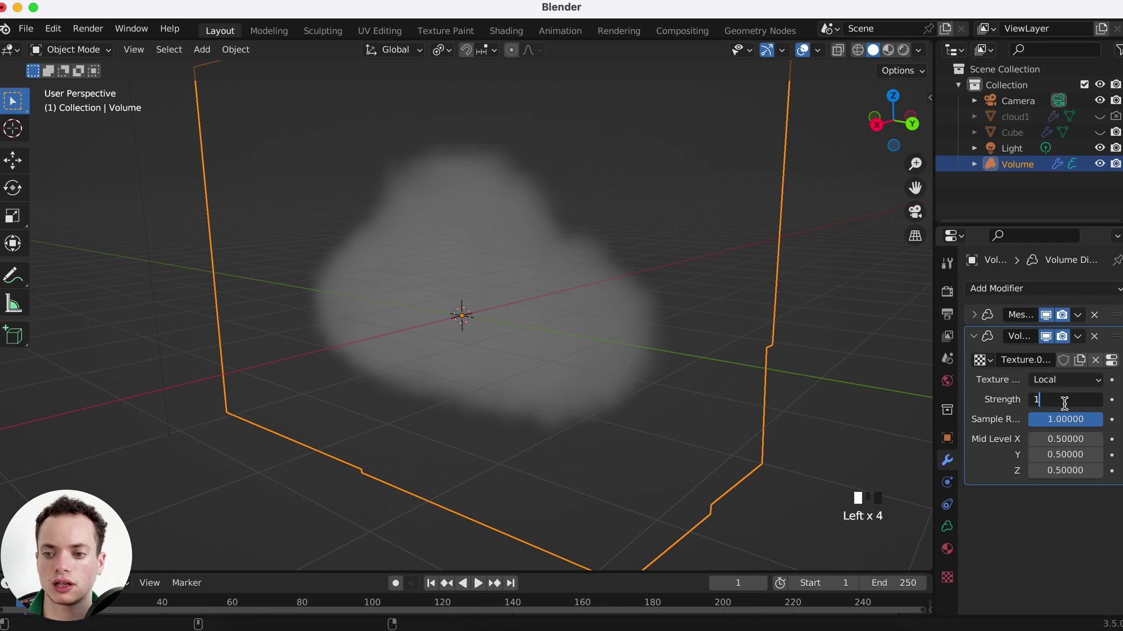
key(Return)
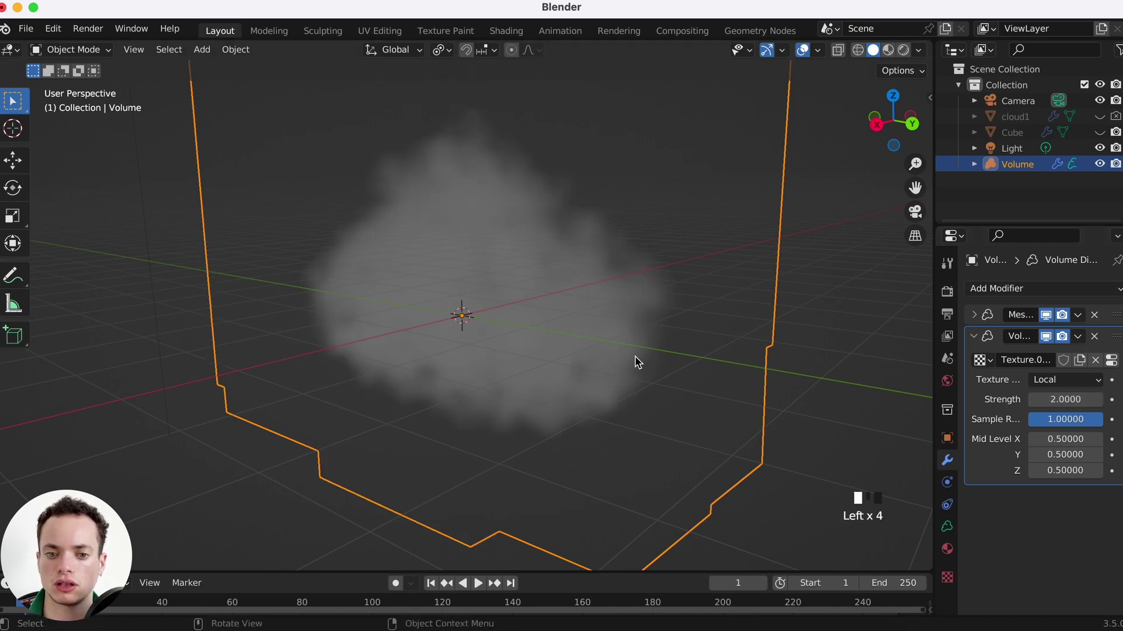
scroll(636, 357, down, 10)
scroll(636, 358, left, 8)
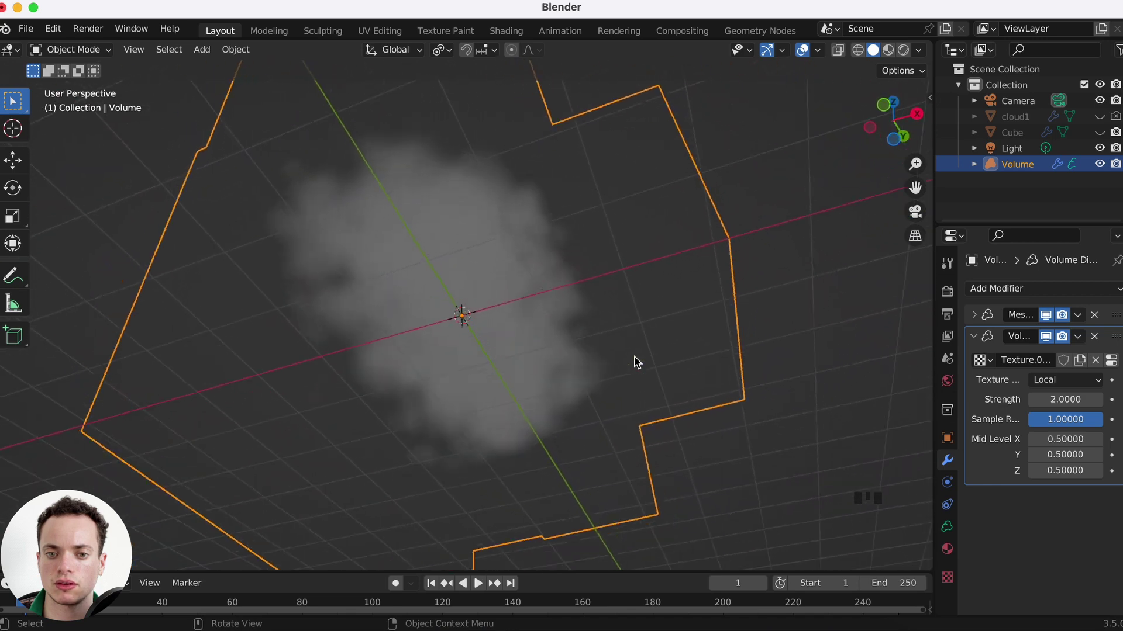
scroll(636, 358, right, 10)
scroll(635, 360, right, 10)
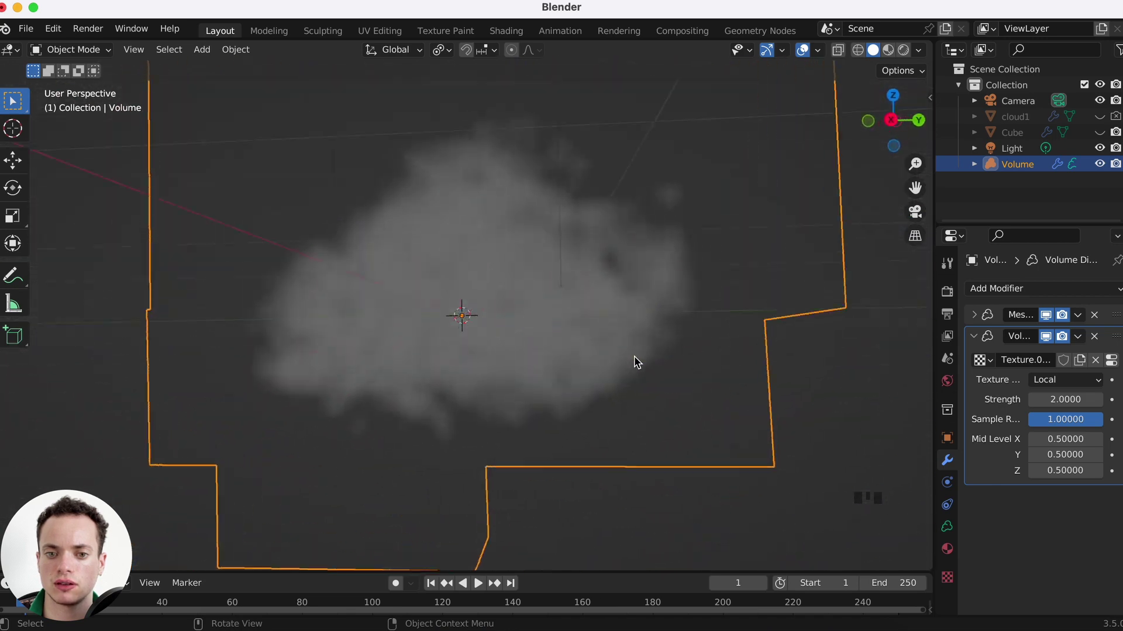
Collapse the Volume Displace modifier and switch the viewport to rendered shading to preview the cloud.
click(974, 337)
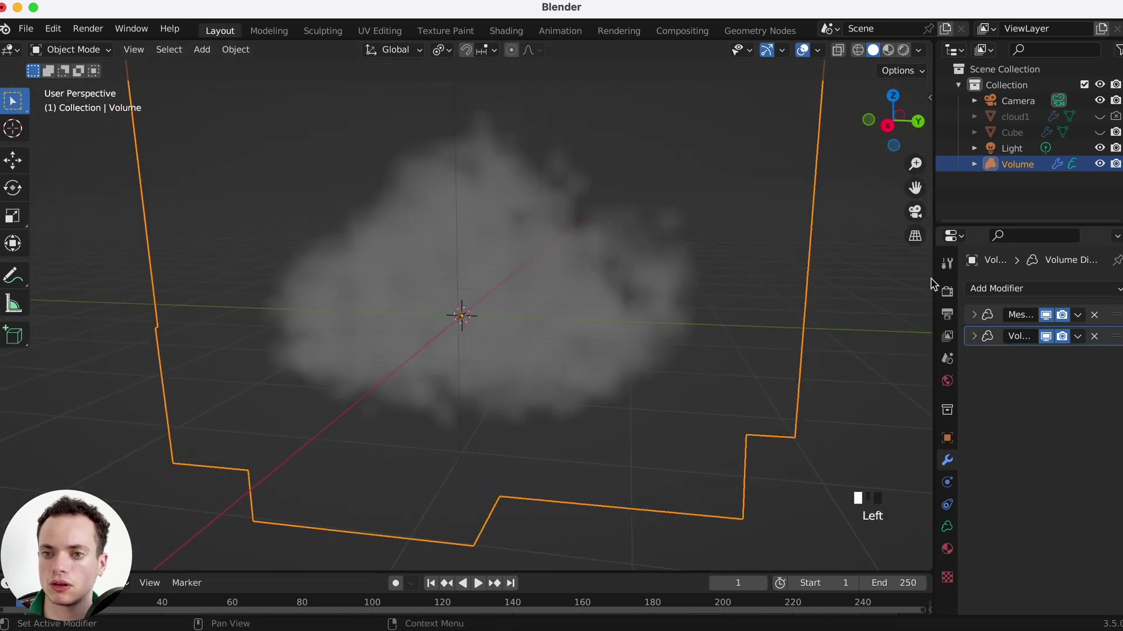
click(903, 51)
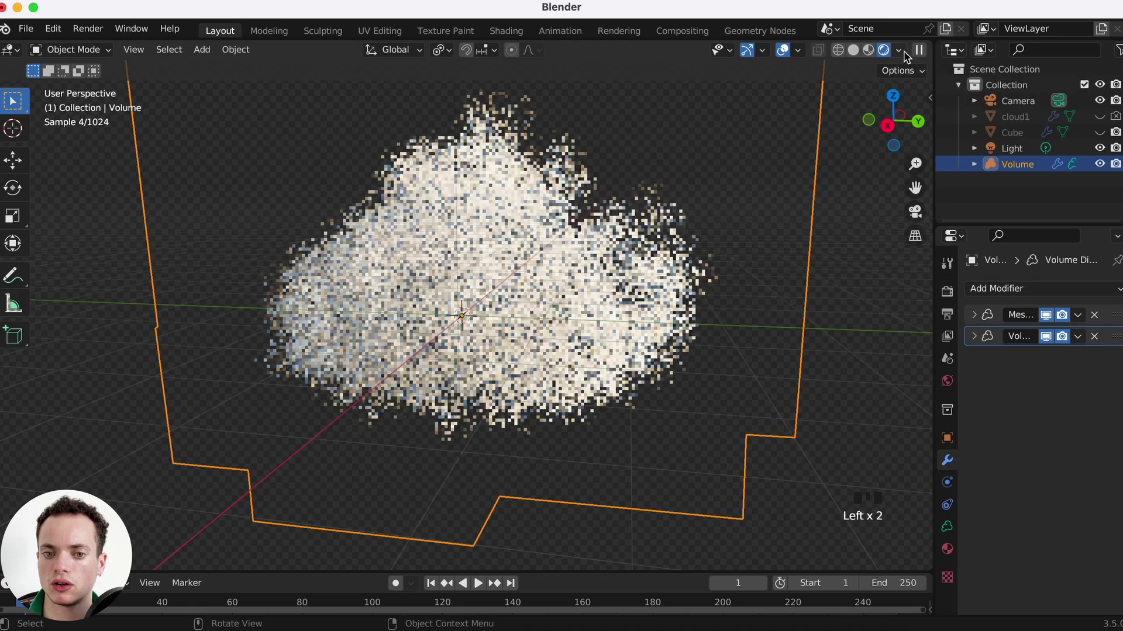
scroll(529, 249, right, 6)
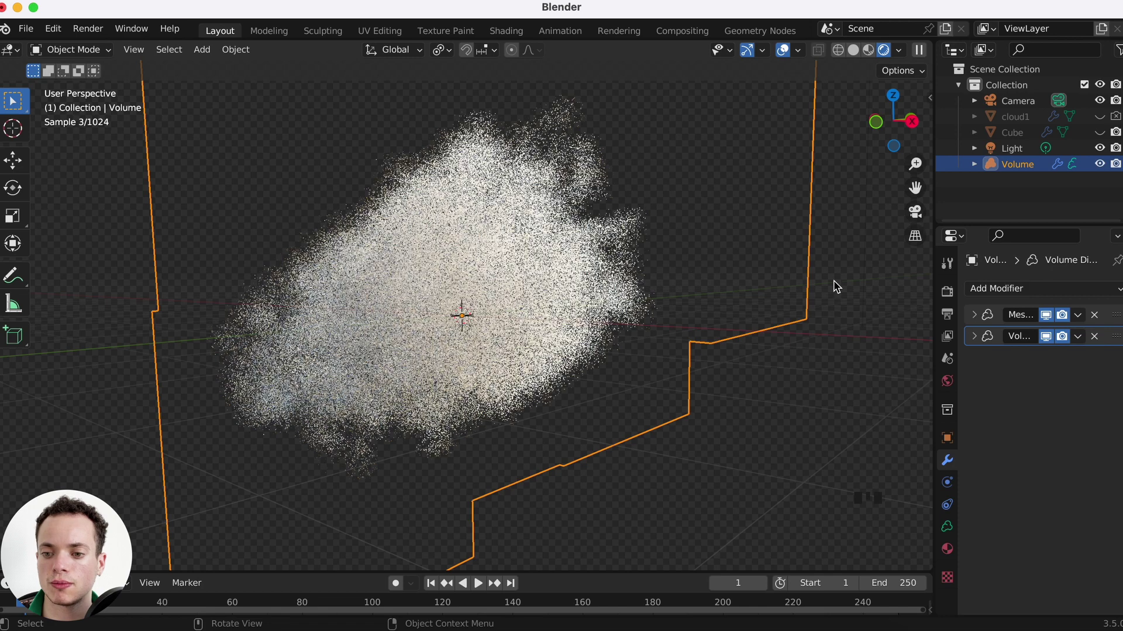
Assign the existing Material.001 to the Volume object and inspect the rendered cloud from another angle.
click(948, 549)
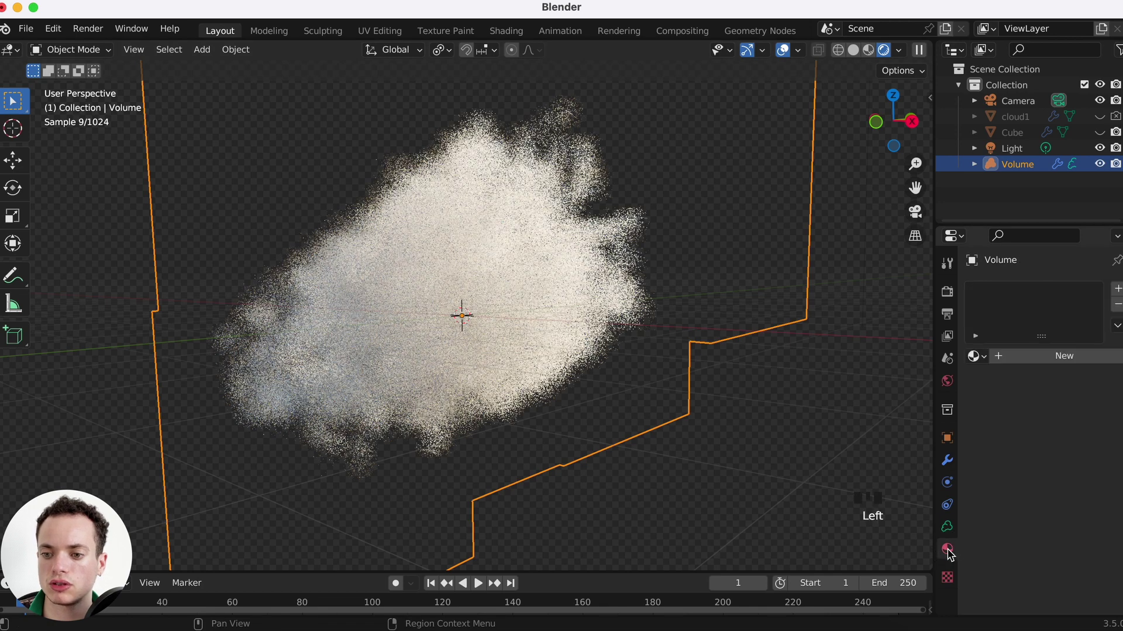
click(974, 357)
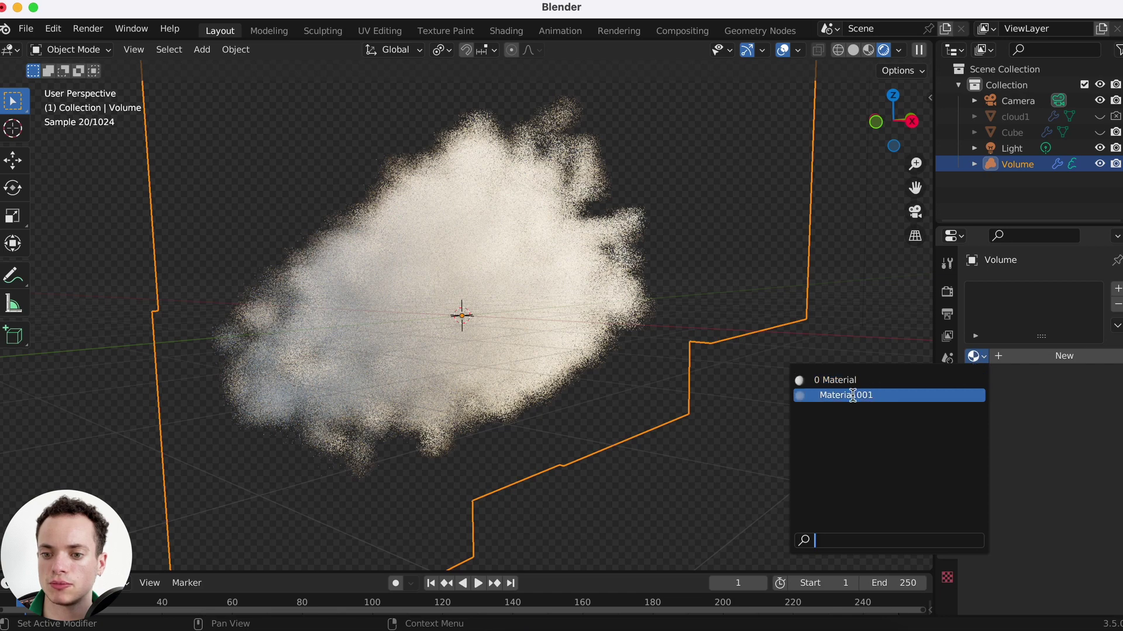
click(876, 395)
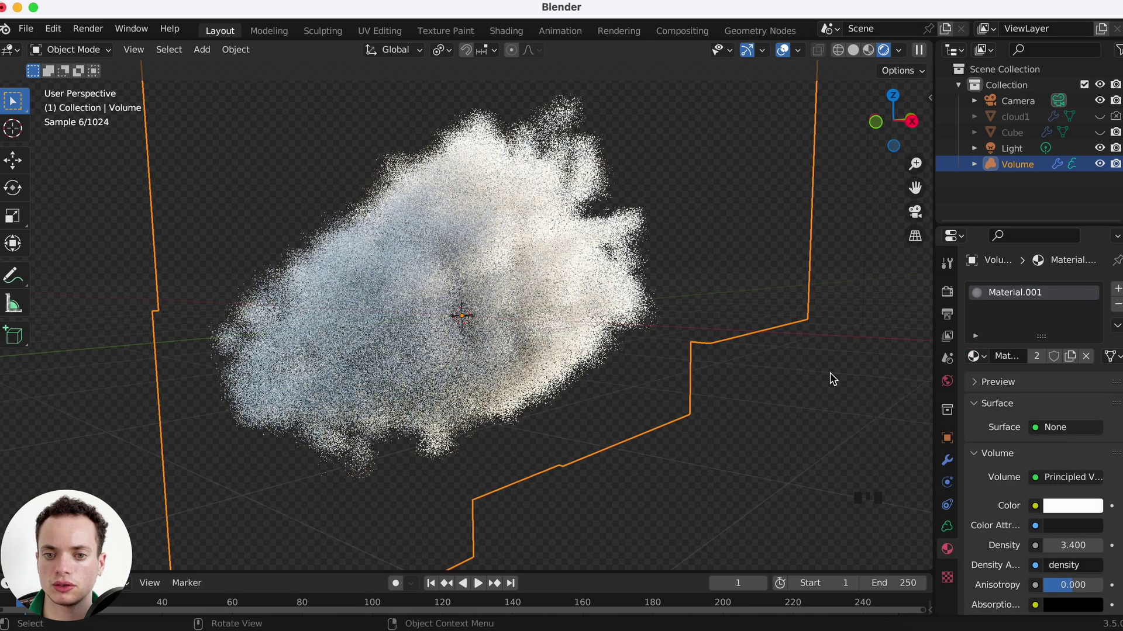
scroll(830, 374, right, 5)
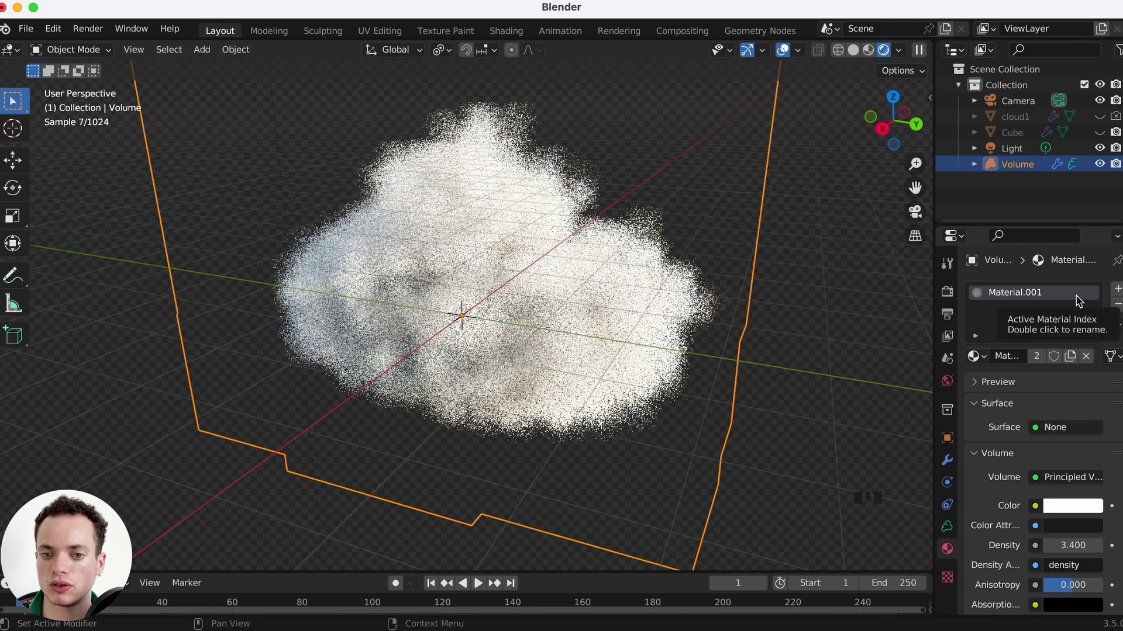
Widen the properties area and set the Volume object's Mesh to Volume voxel amount to 100.
click(947, 460)
click(974, 316)
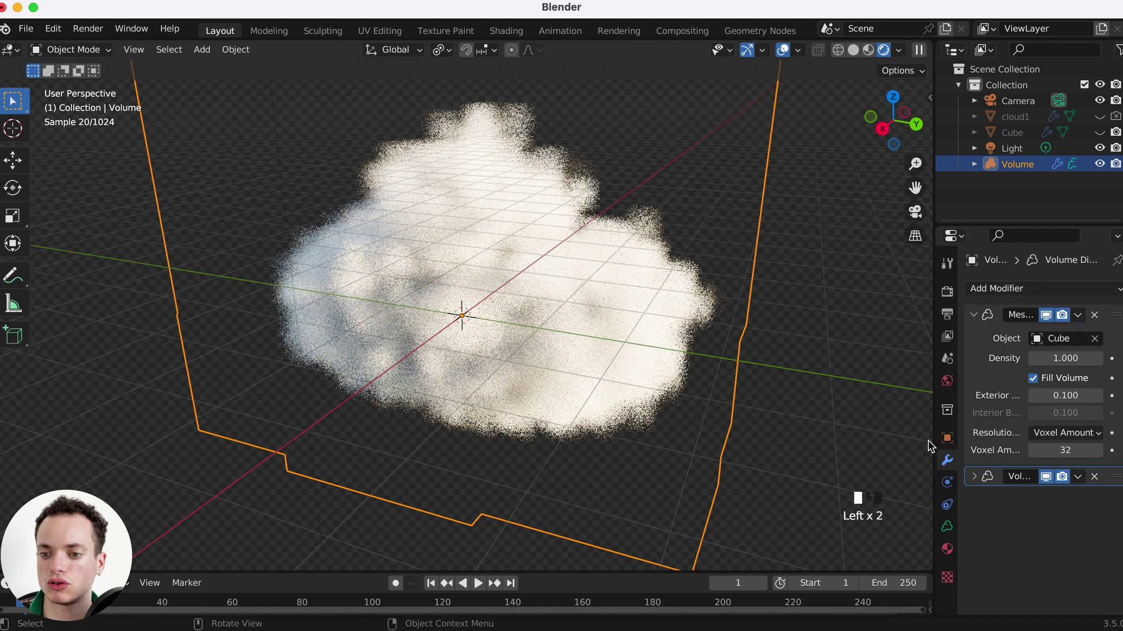
drag(934, 444, 814, 441)
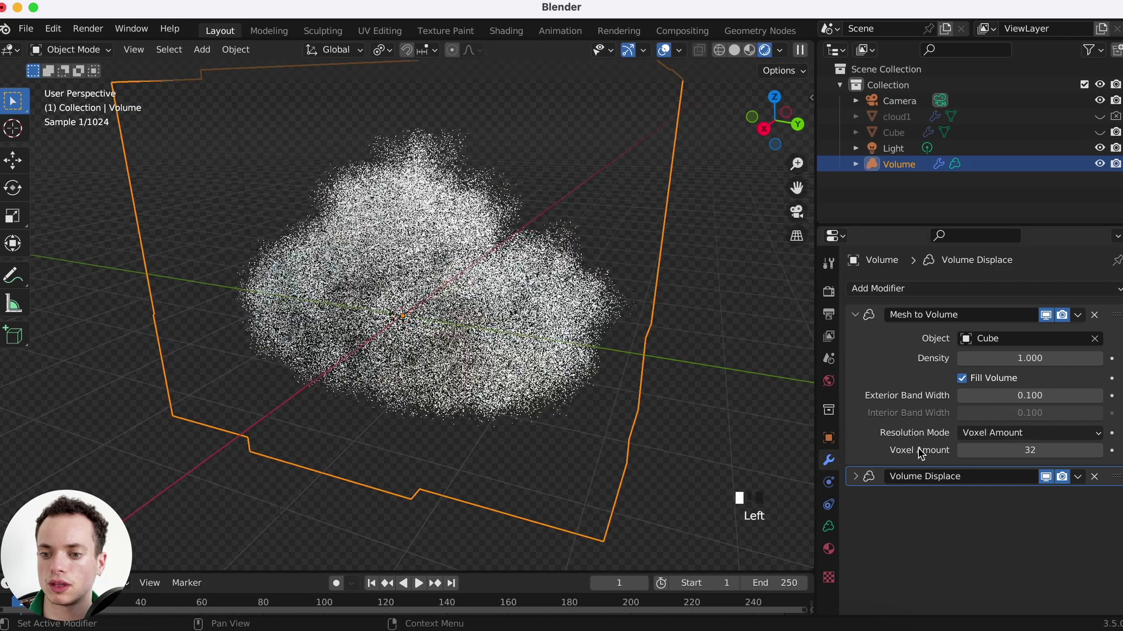
click(1043, 450)
drag(1044, 450, 1076, 450)
click(1036, 452)
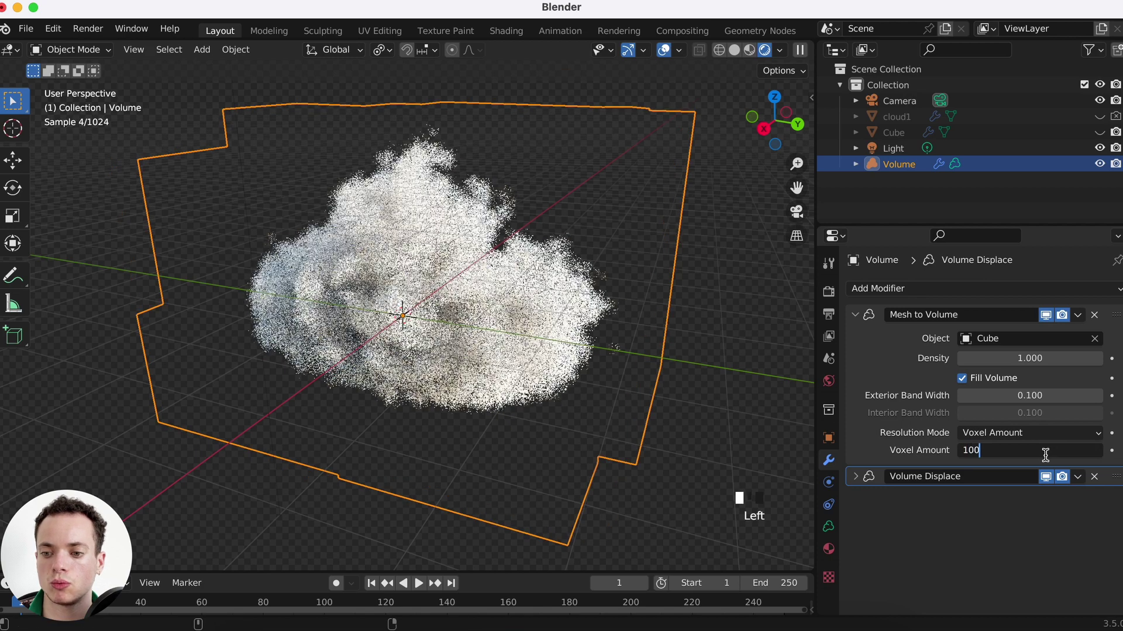
click(757, 276)
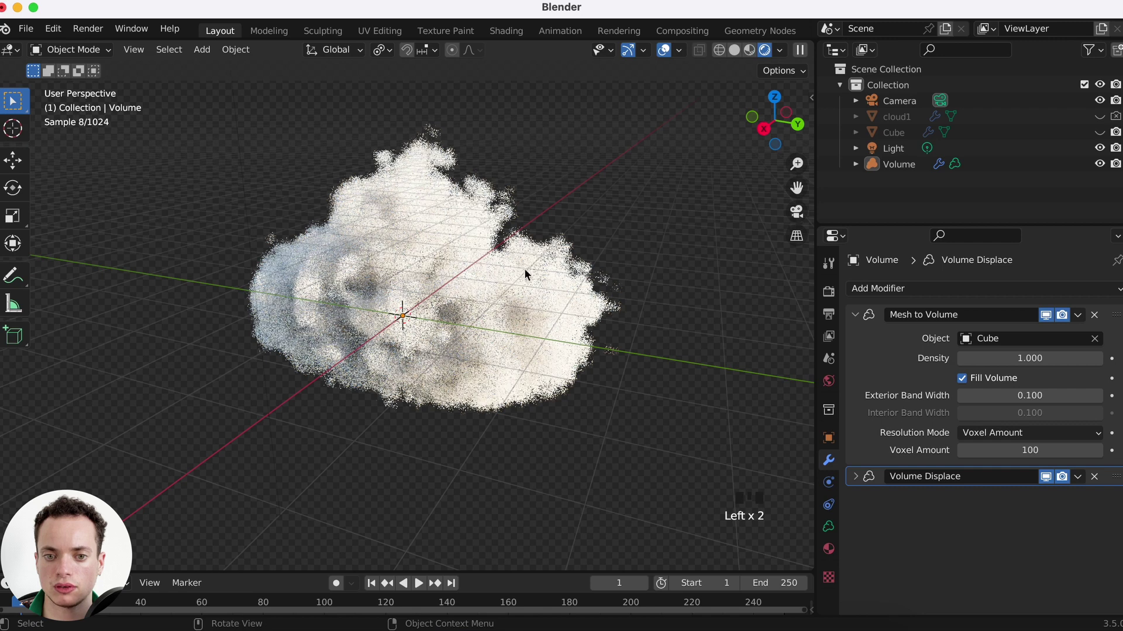
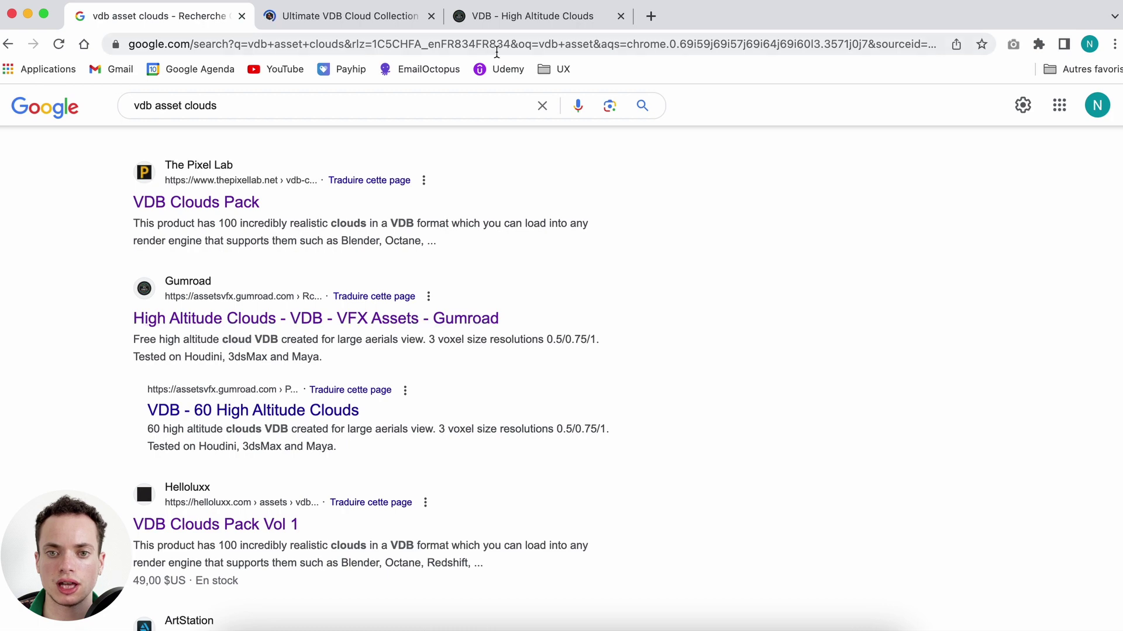
In the web browser, examine the preview images and details of the VDB - High Altitude Clouds product page.
click(508, 16)
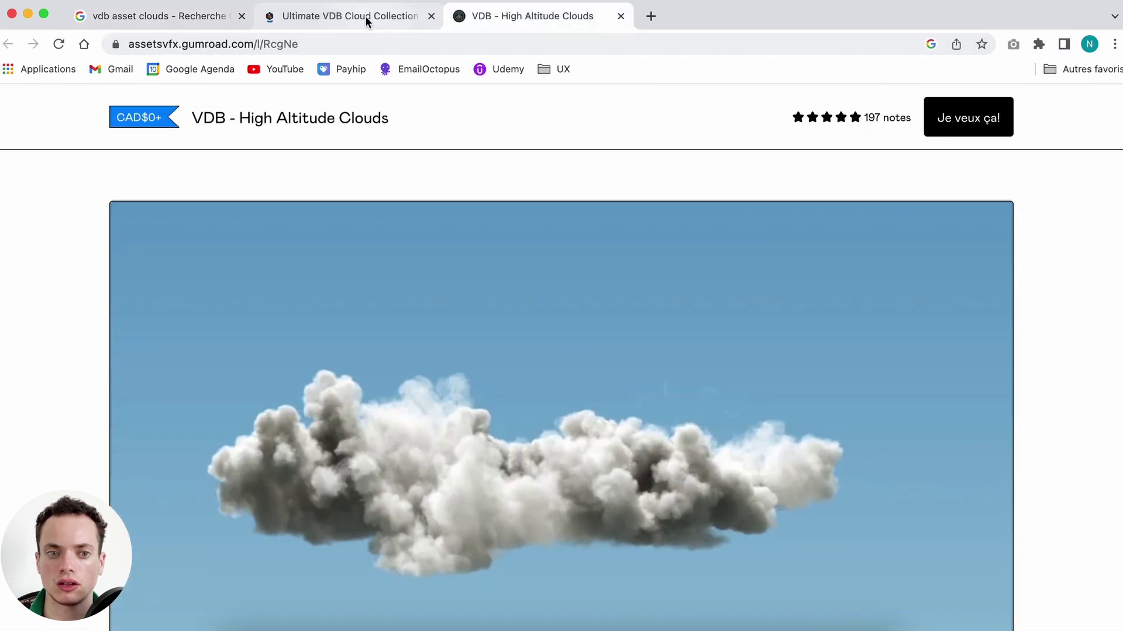
scroll(465, 242, down, 3)
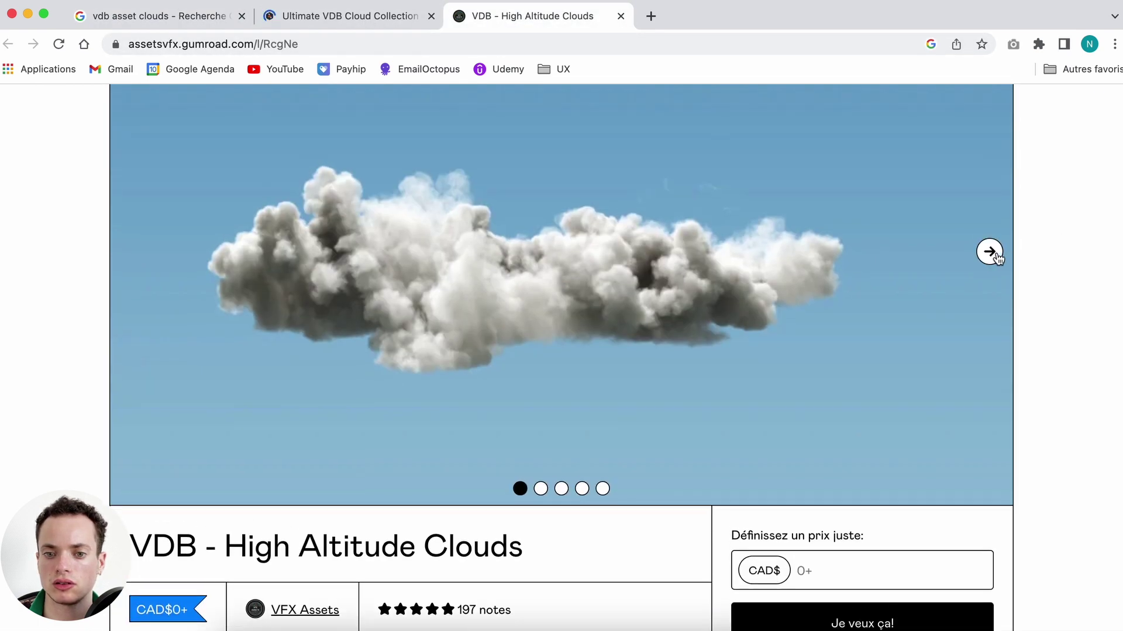
click(989, 252)
scroll(630, 331, down, 5)
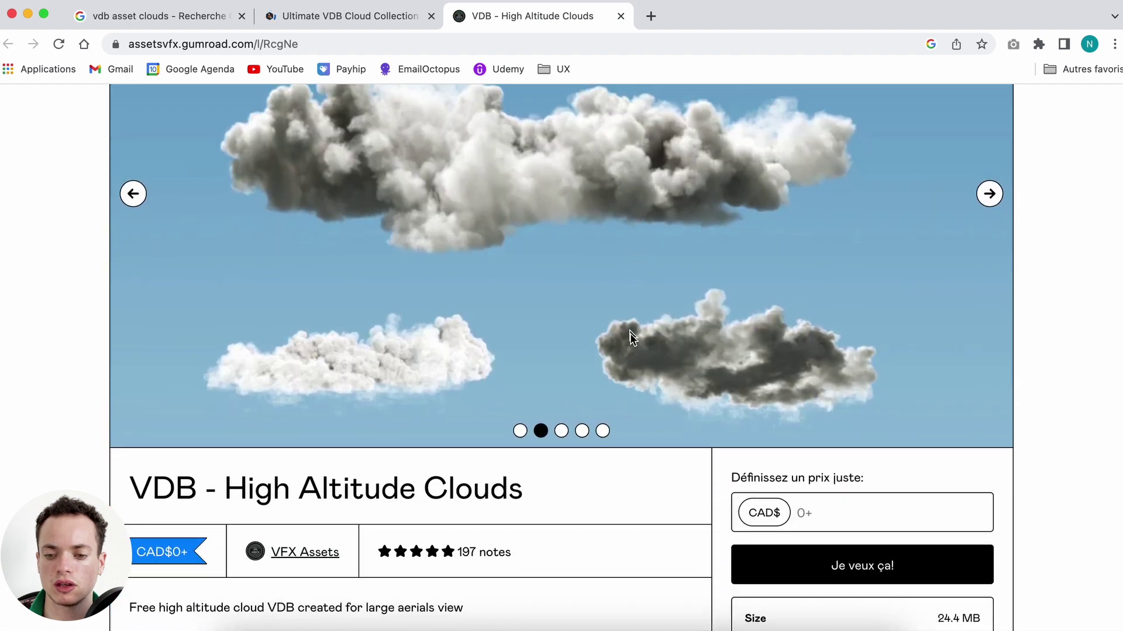
Examine the preview images on the Ultimate VDB Cloud Collection page and return to Blender.
click(327, 15)
scroll(375, 389, down, 6)
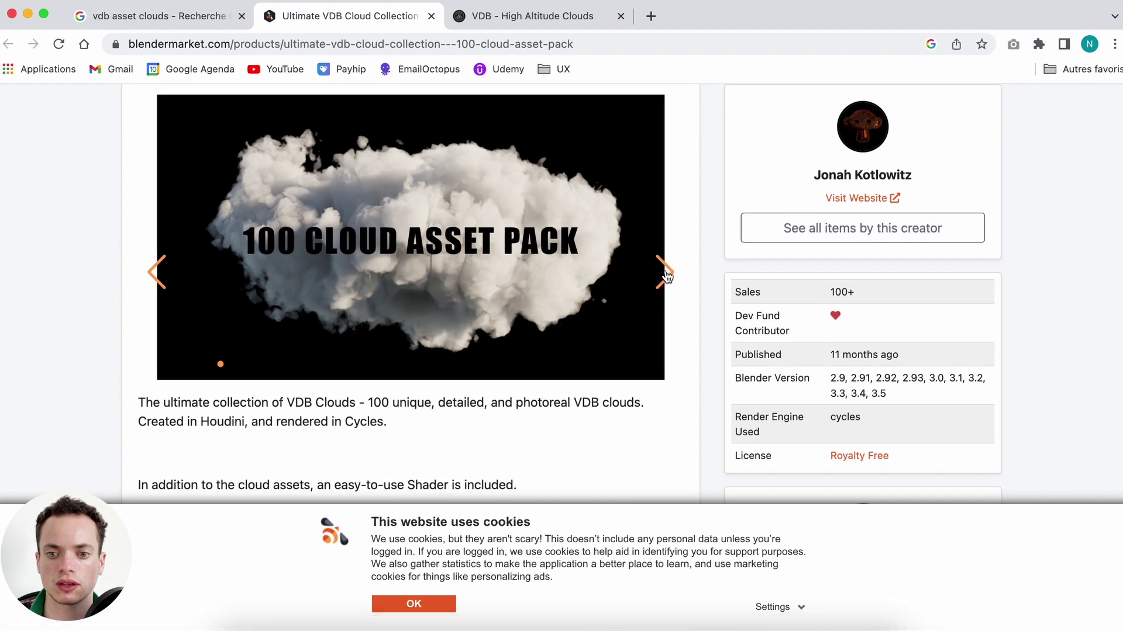
click(656, 283)
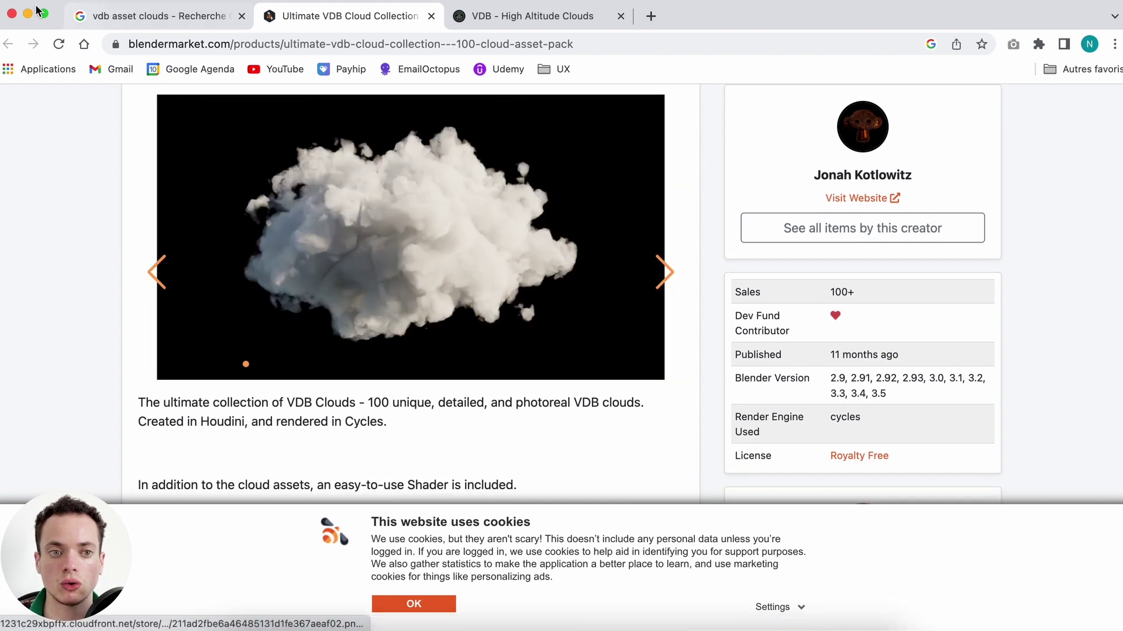
click(728, 627)
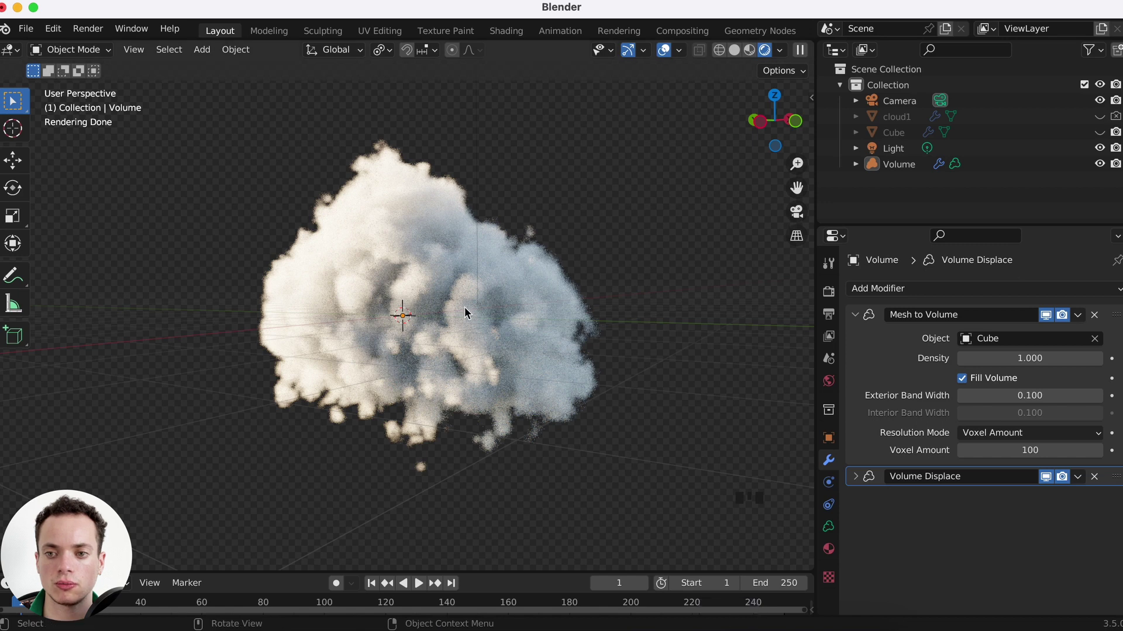
Hide the Volume object in the viewport and switch the viewport to solid shading.
click(1099, 164)
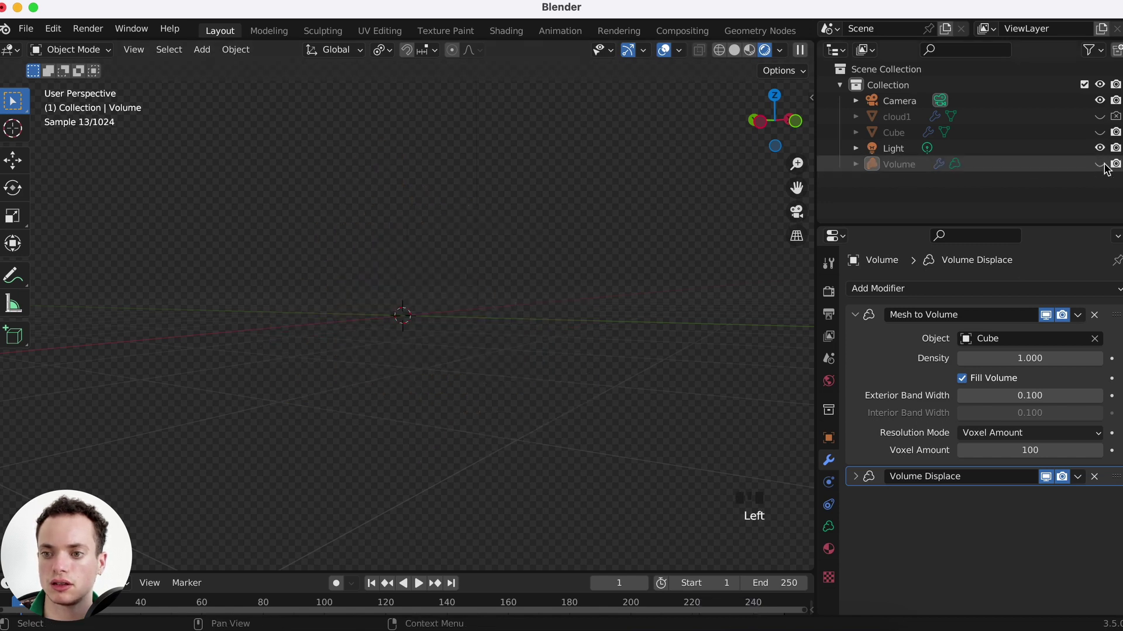
click(734, 50)
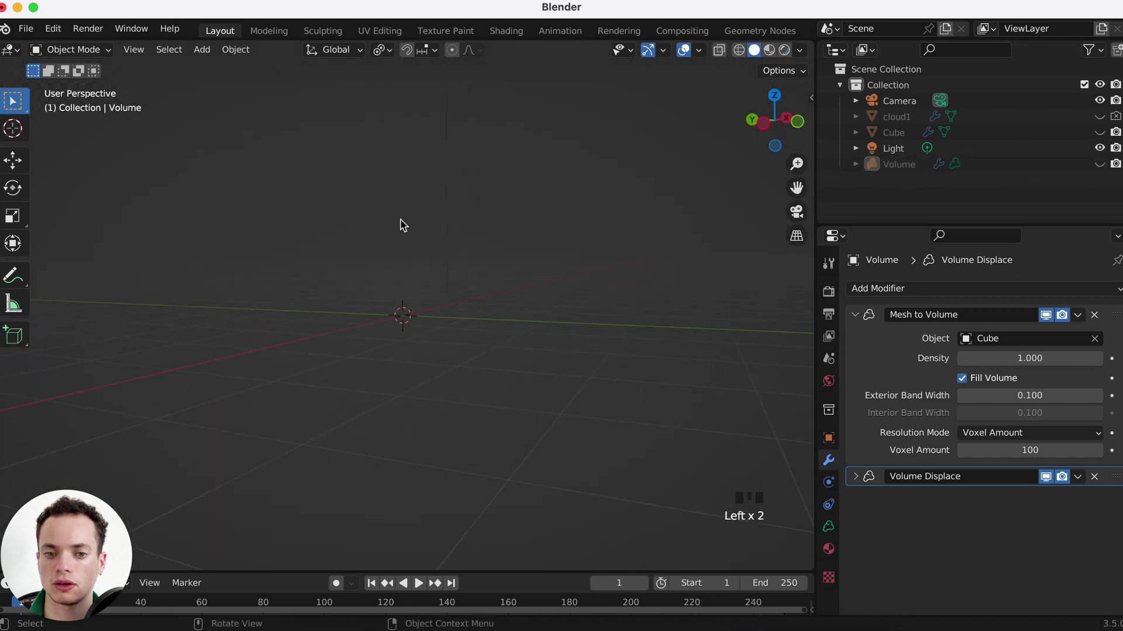
middle_drag(400, 219, 401, 220)
super+scroll(401, 220, down, 1)
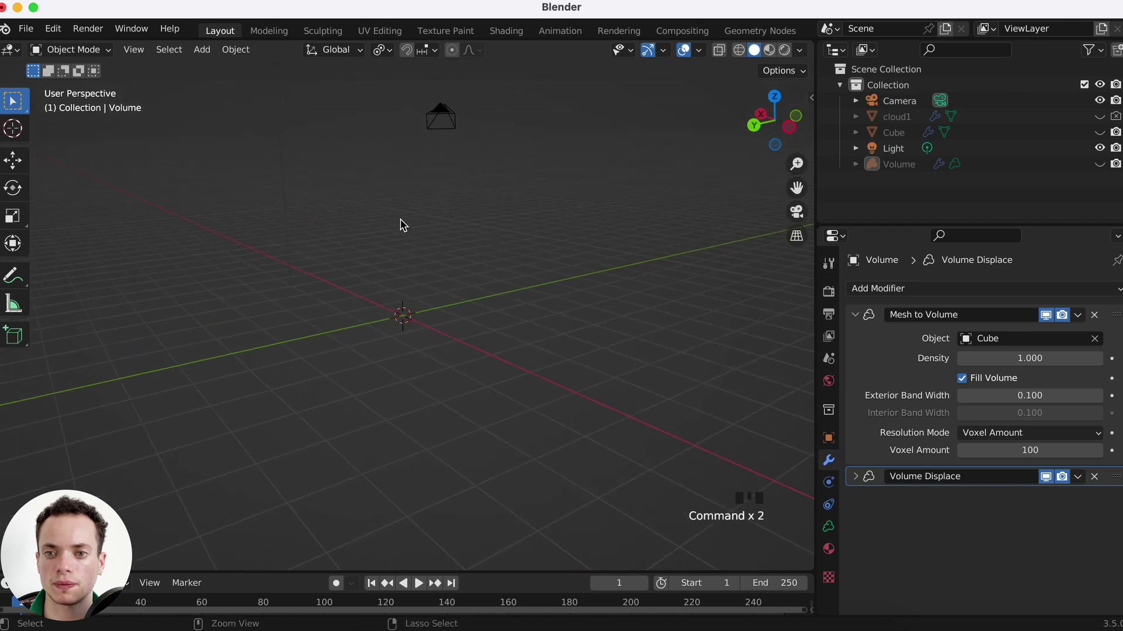
super+scroll(401, 220, up, 2)
Import the OpenVDB volume high-altitude_big_cloud_flat.14.vdb from the recent MD folder.
key(shift+a)
mouse_move(538, 243)
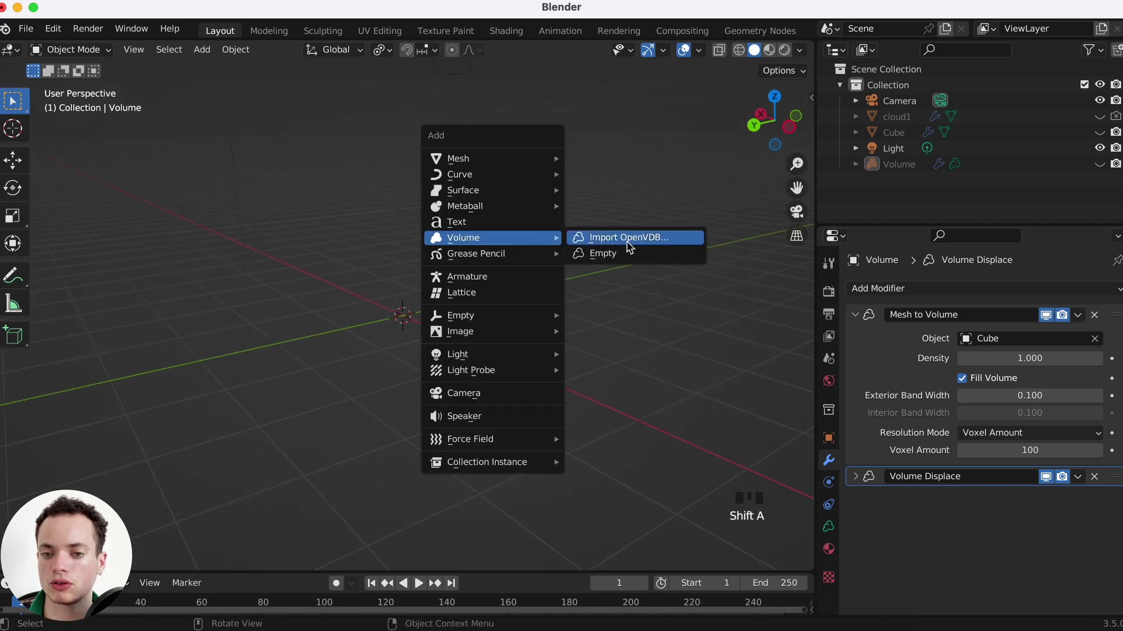
click(653, 241)
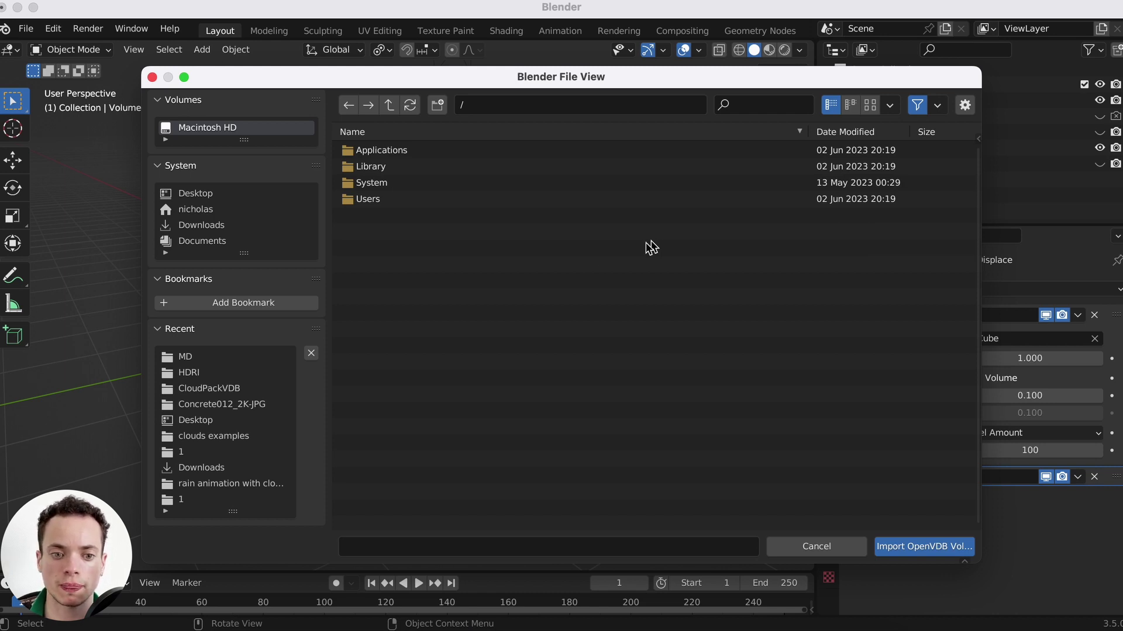
click(244, 386)
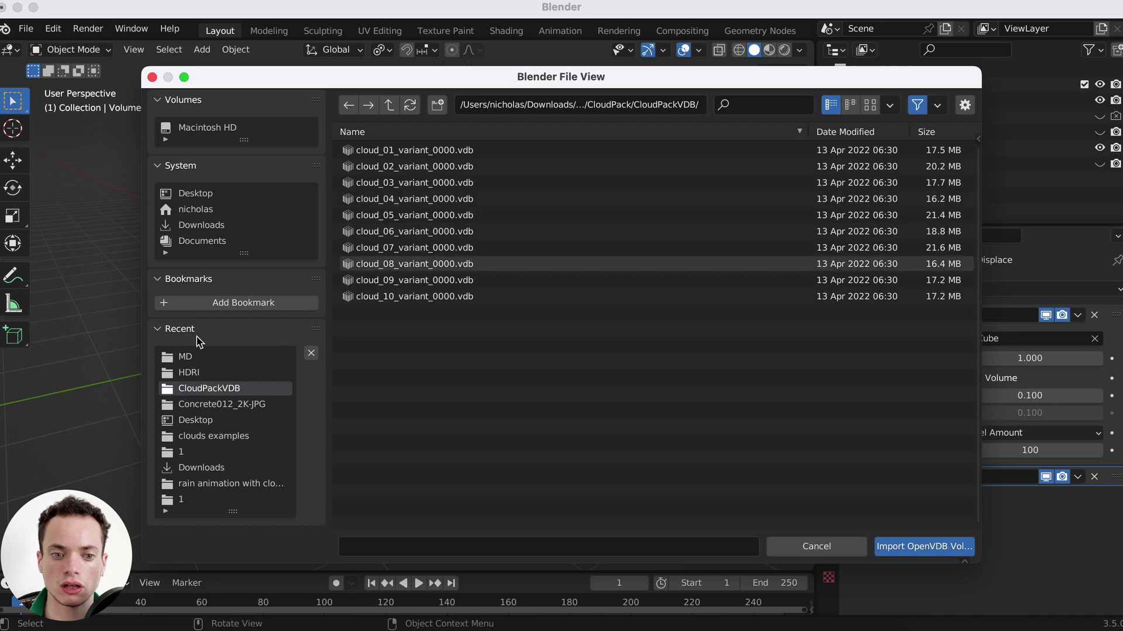
click(186, 356)
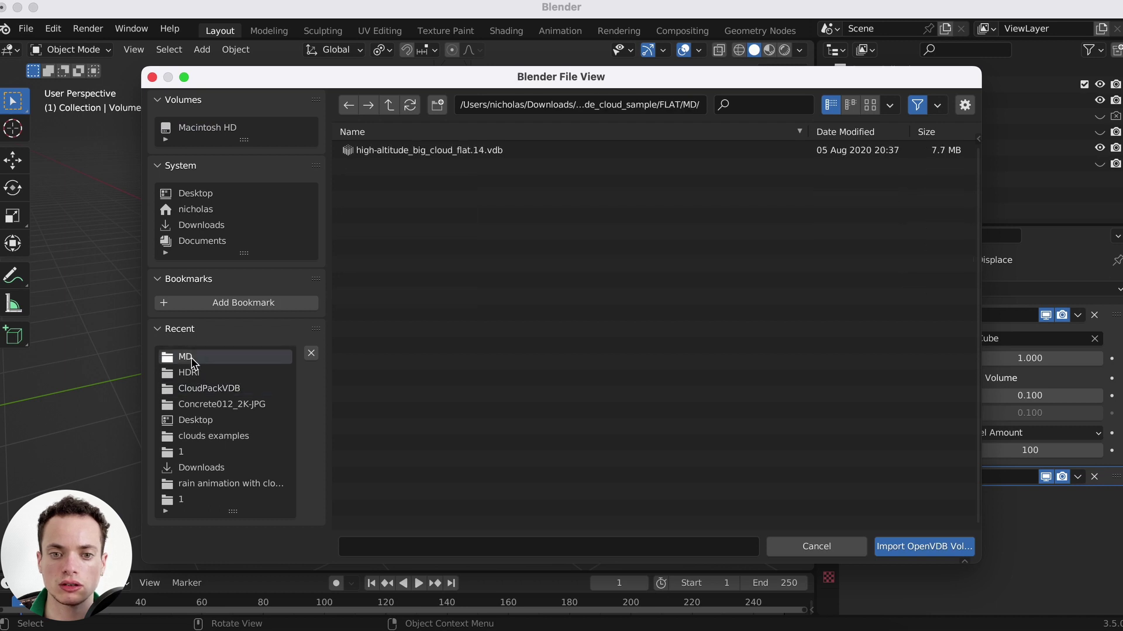
click(436, 153)
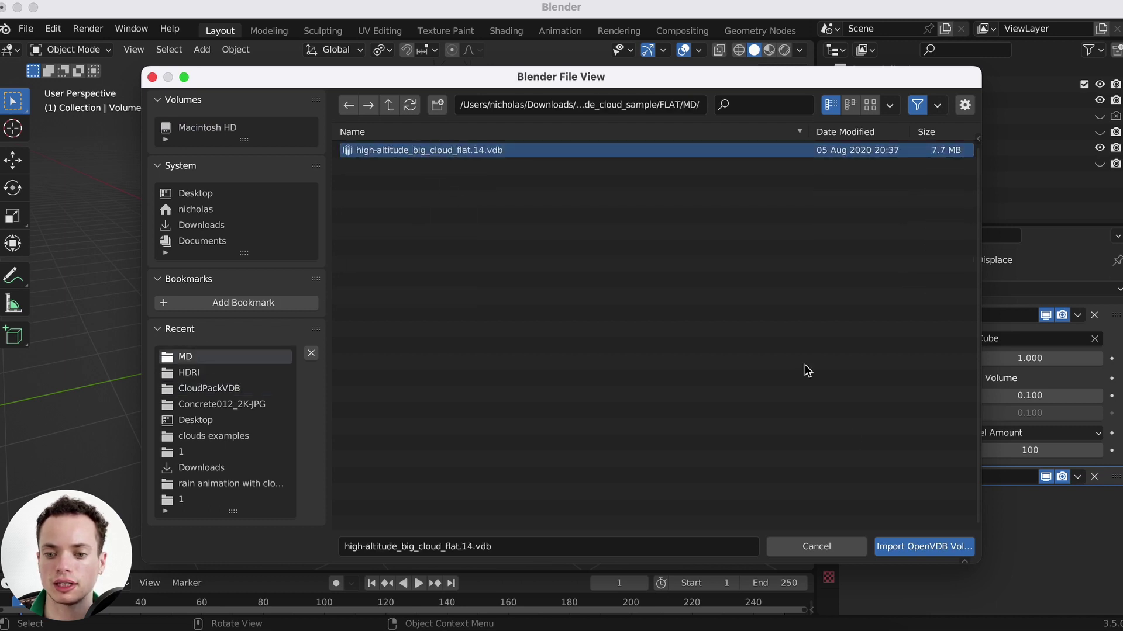
click(924, 546)
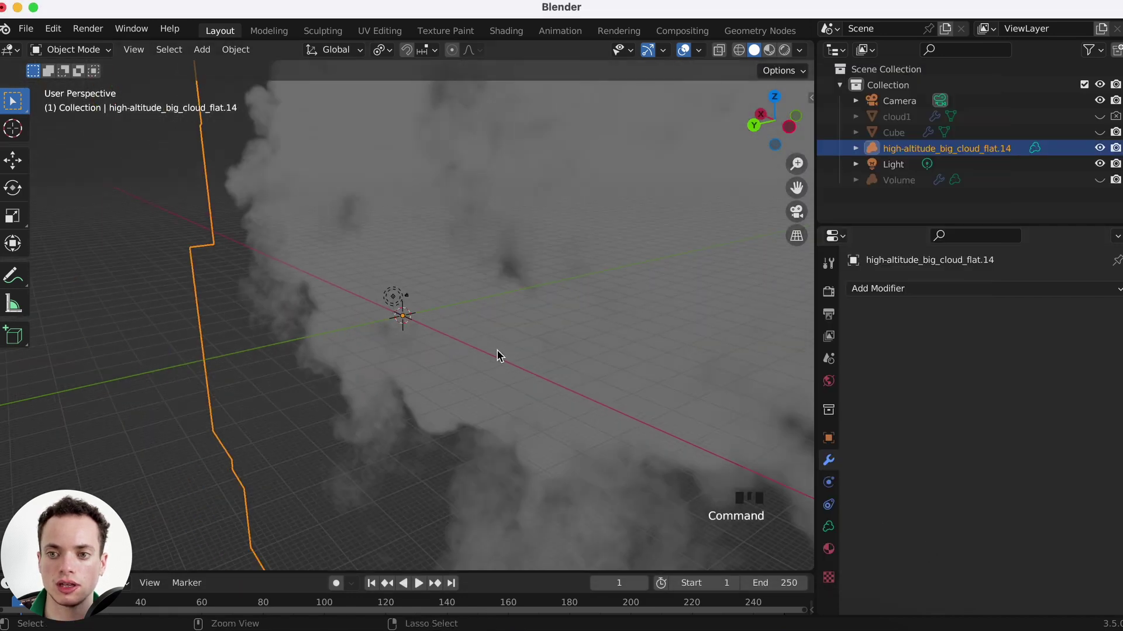
Inspect the imported VDB cloud from several angles and distances, and switch the viewport to rendered shading.
super+scroll(497, 351, down, 4)
scroll(497, 351, left, 10)
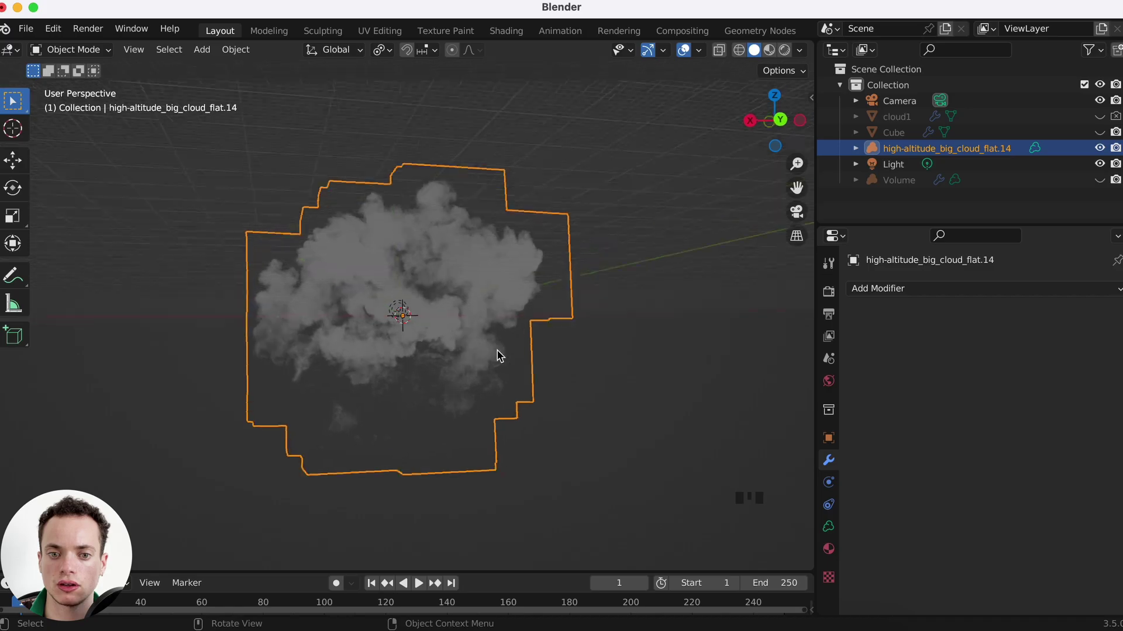
scroll(497, 351, left, 4)
click(723, 409)
super+scroll(724, 409, up, 6)
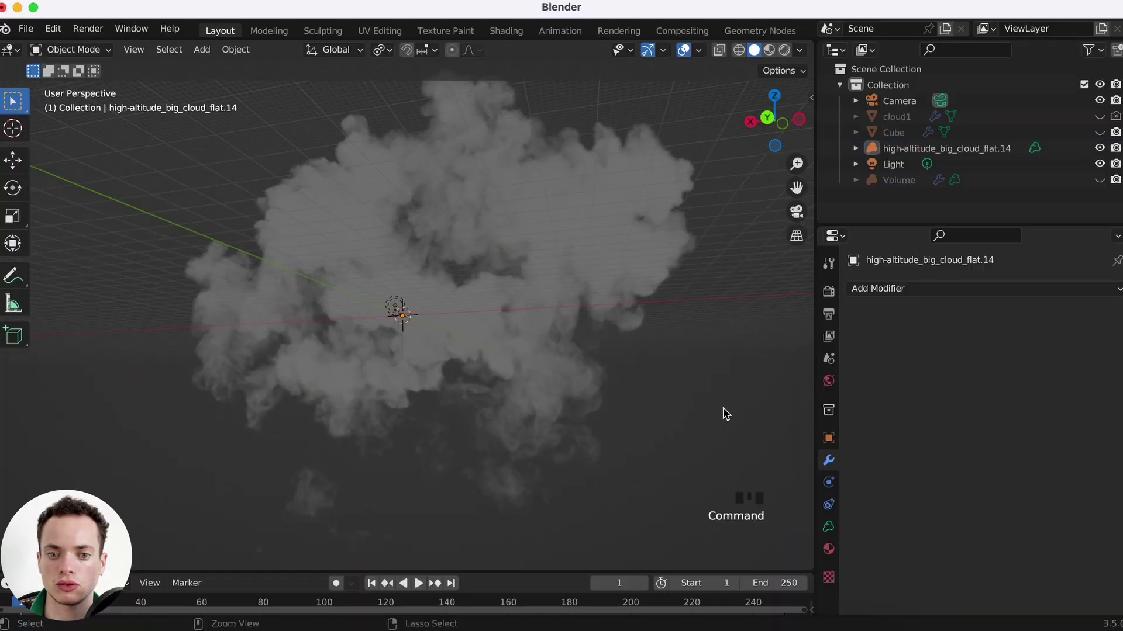
scroll(704, 268, down, 2)
click(703, 263)
scroll(703, 263, down, 6)
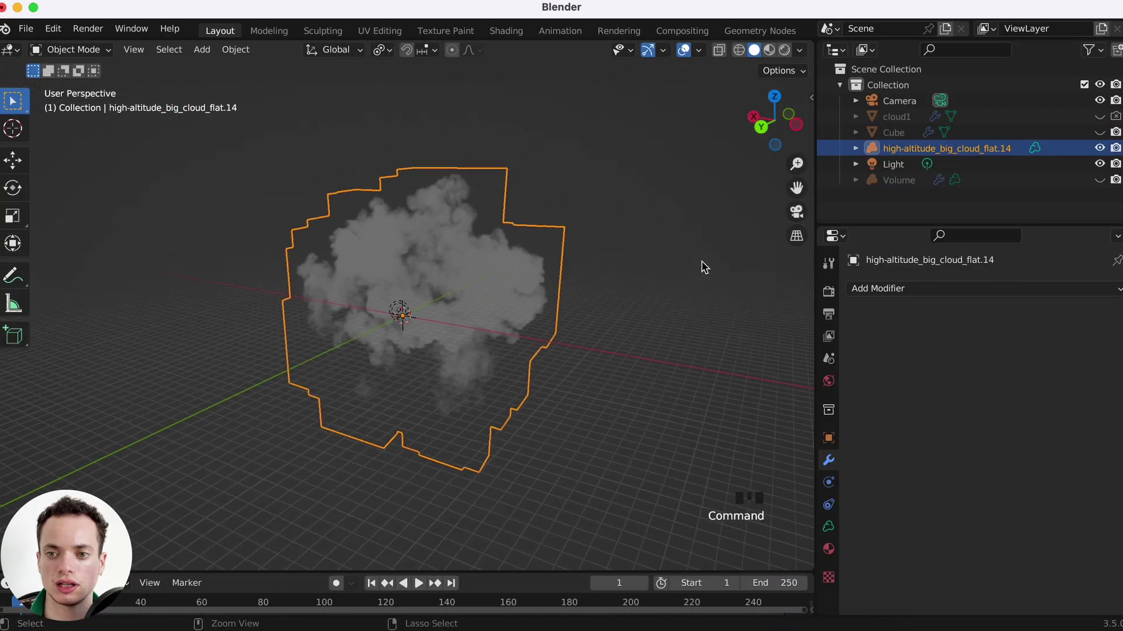
click(787, 51)
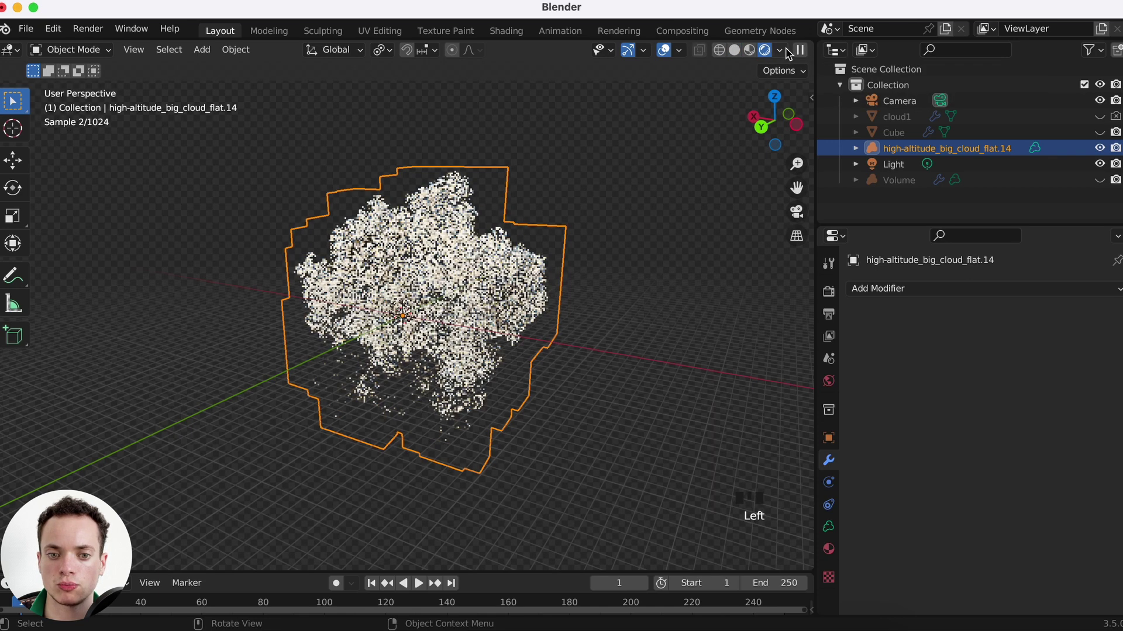
click(652, 257)
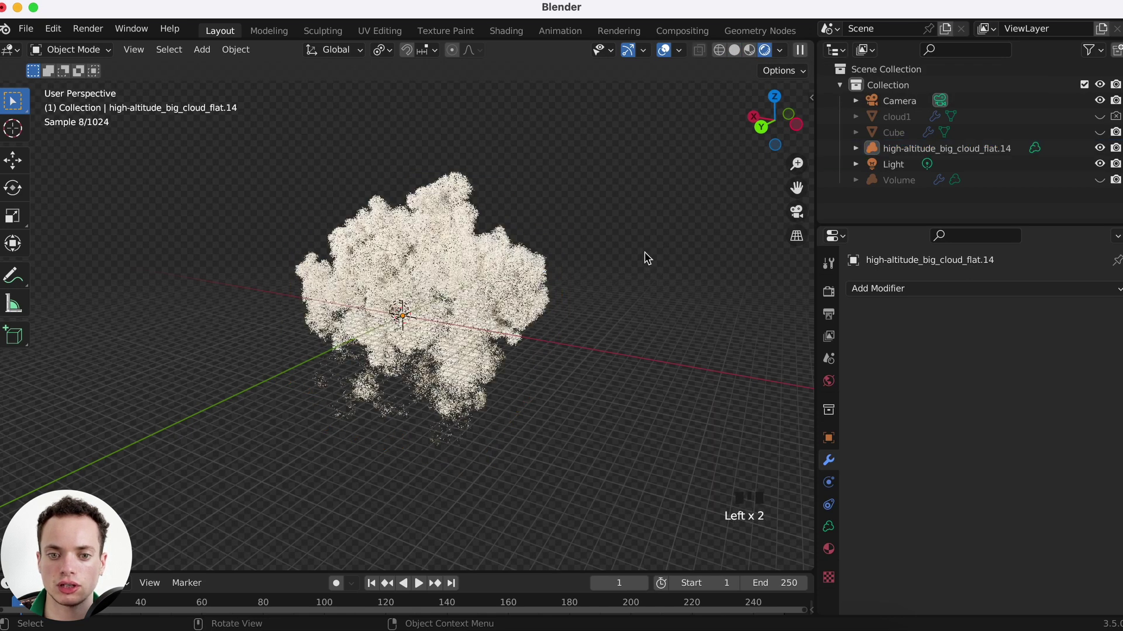
Assign the existing Material.001 to the imported VDB cloud and set its Principled Volume density to 2.4.
click(514, 274)
click(829, 548)
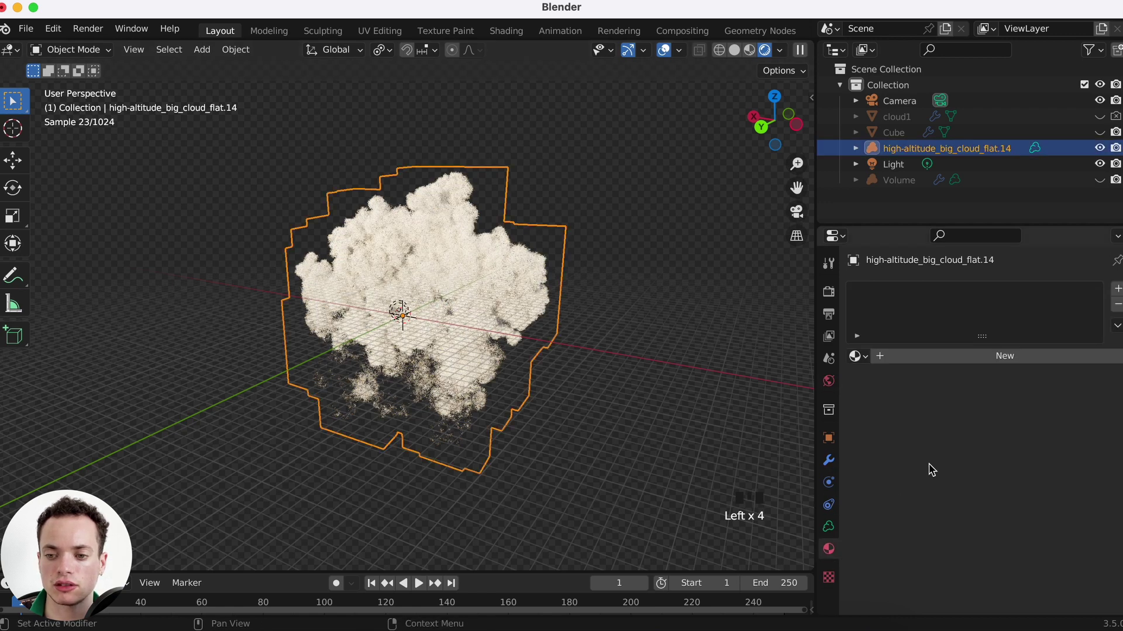
click(857, 357)
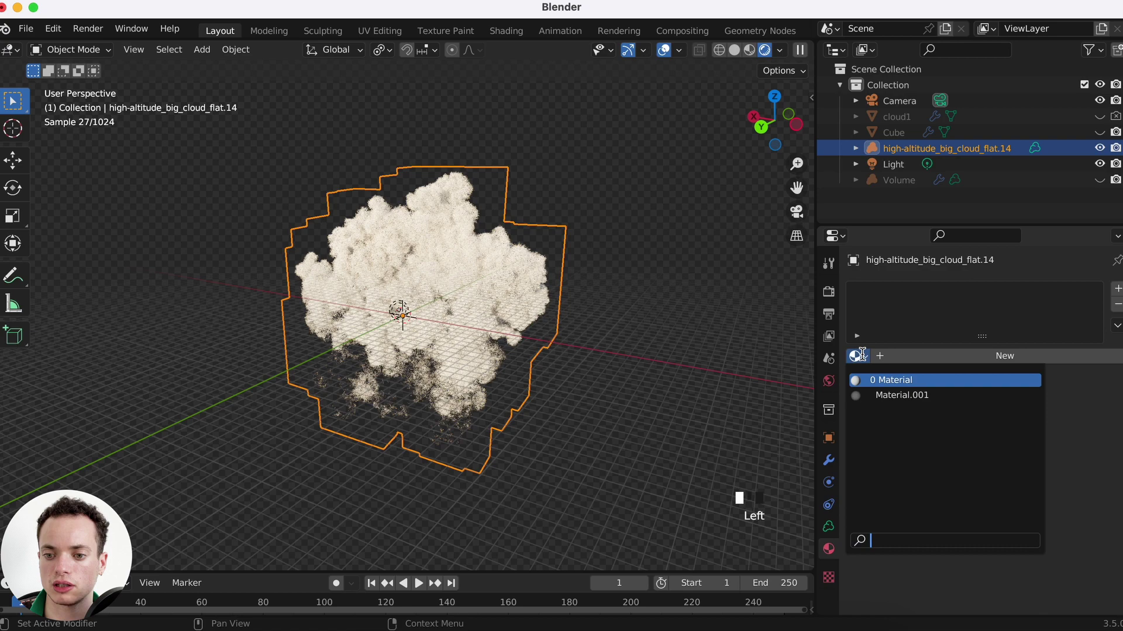
click(887, 396)
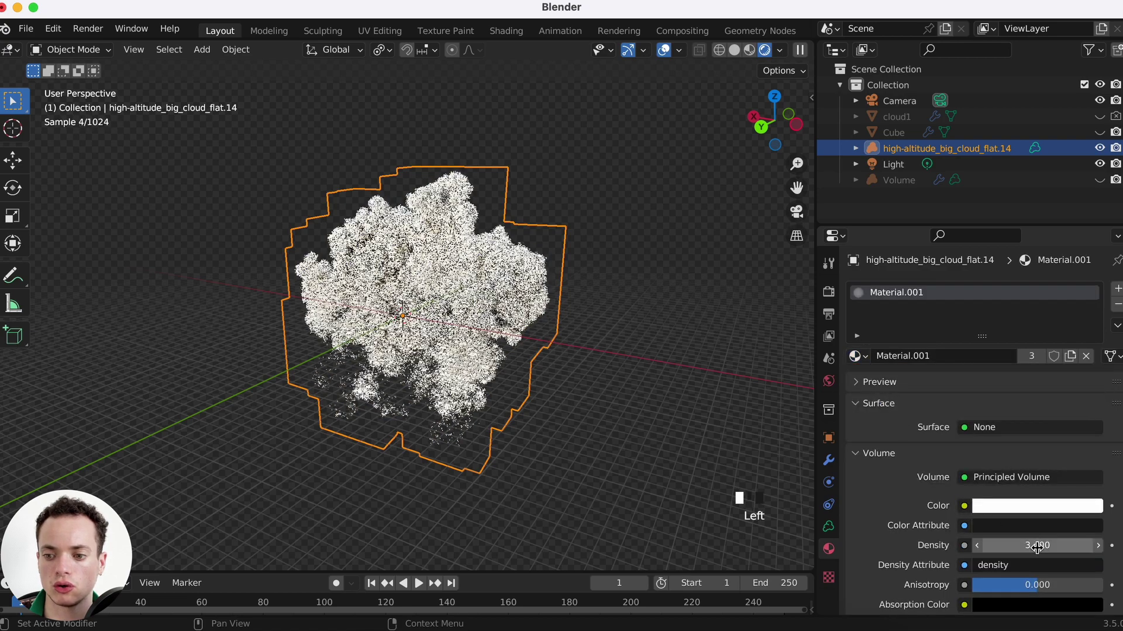
mouse_move(1038, 545)
mouse_down()
mouse_move(1100, 545)
mouse_move(1017, 545)
mouse_move(1032, 545)
mouse_up()
click(691, 349)
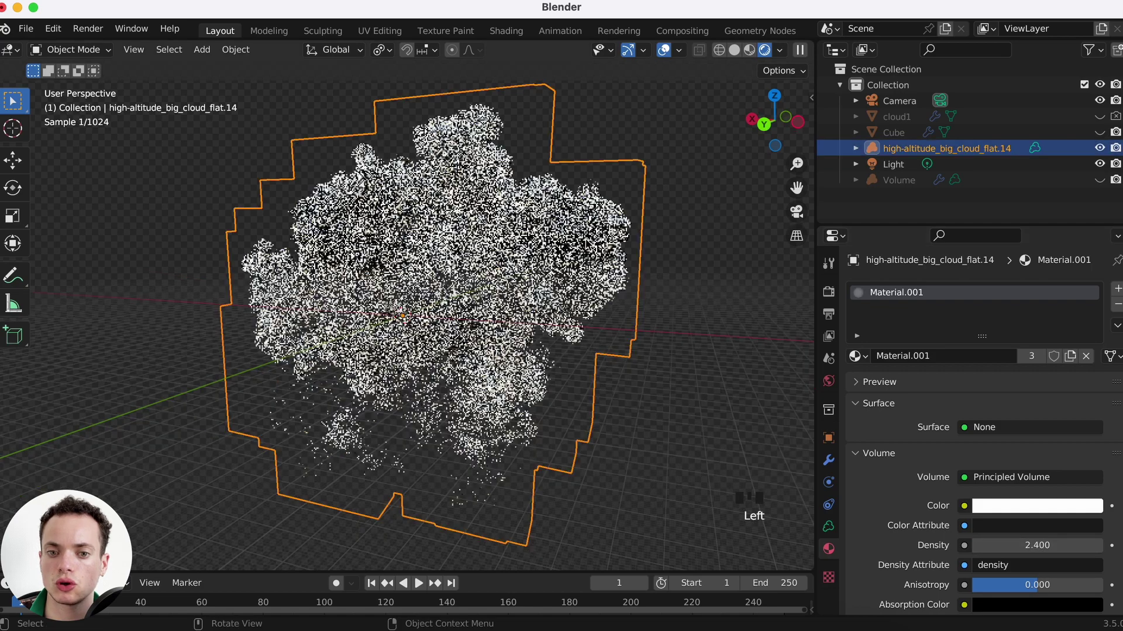
Rotate the imported VDB cloud about the global X axis so that it lies horizontally.
key(r)
key(x)
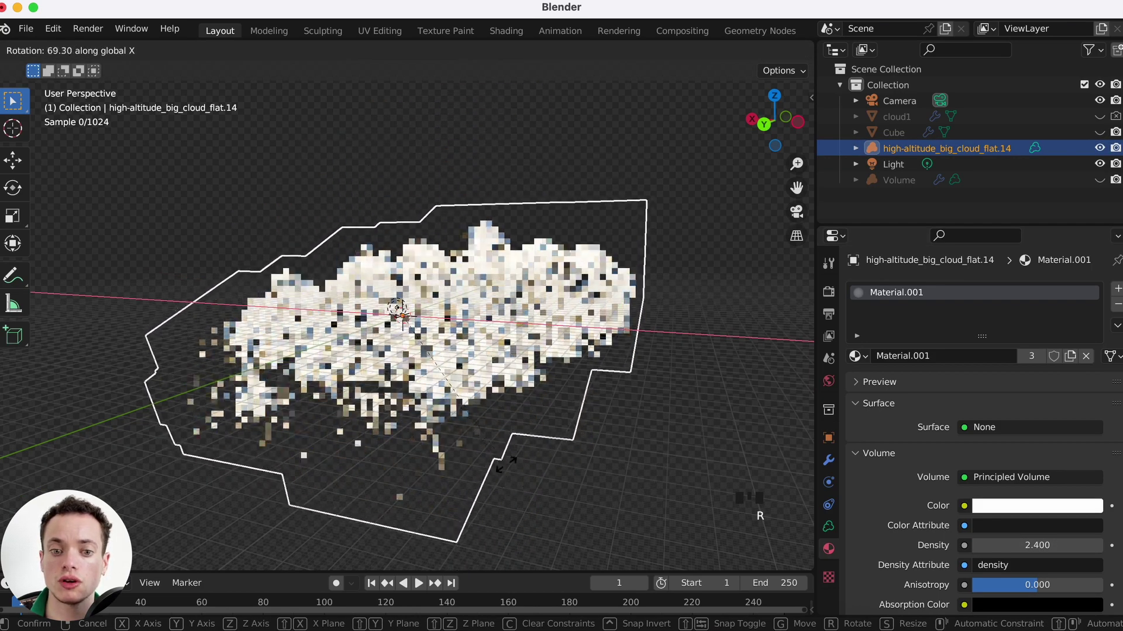
click(483, 459)
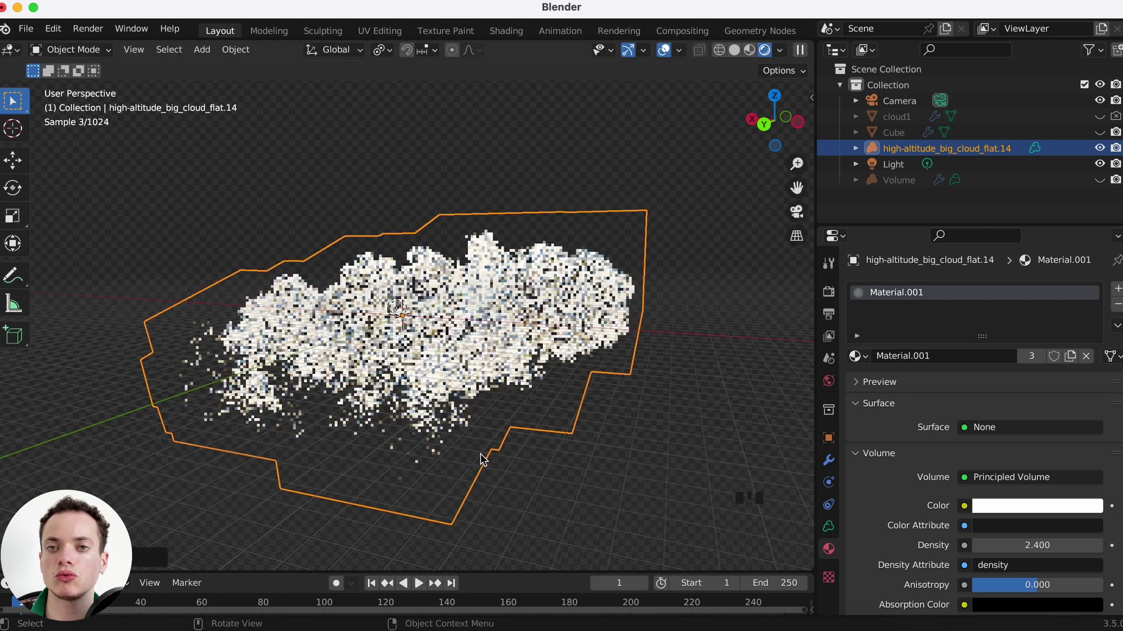